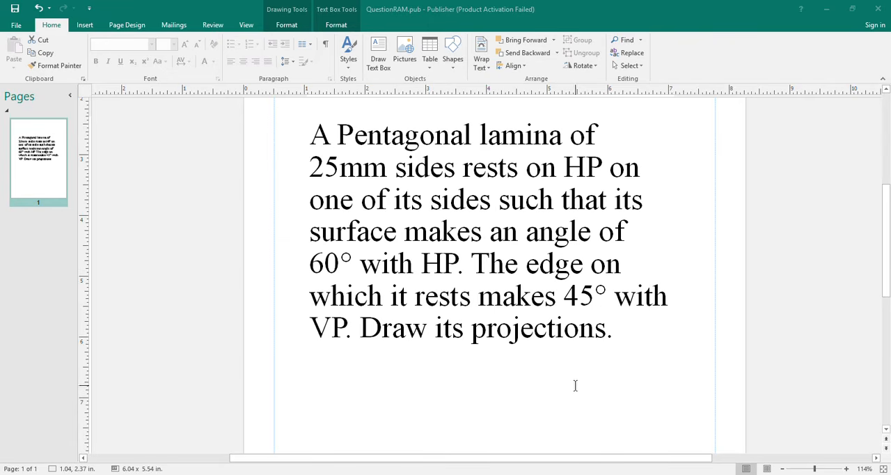
Switch to Paint and draw an orange horizontal reference line across the canvas, lettering its ends X and Y.
click(604, 473)
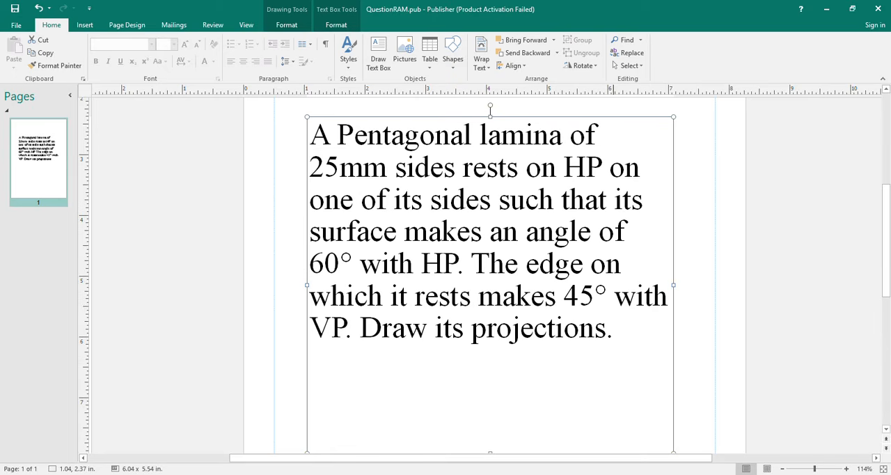
click(581, 473)
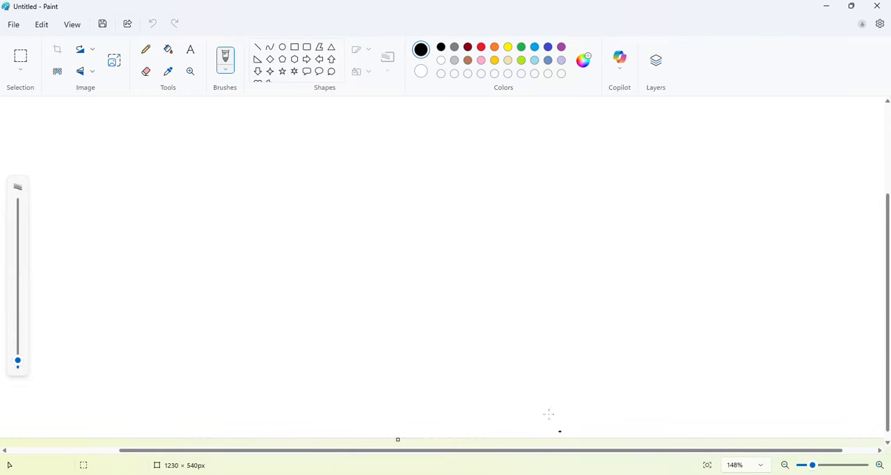
click(494, 47)
drag(123, 241, 767, 238)
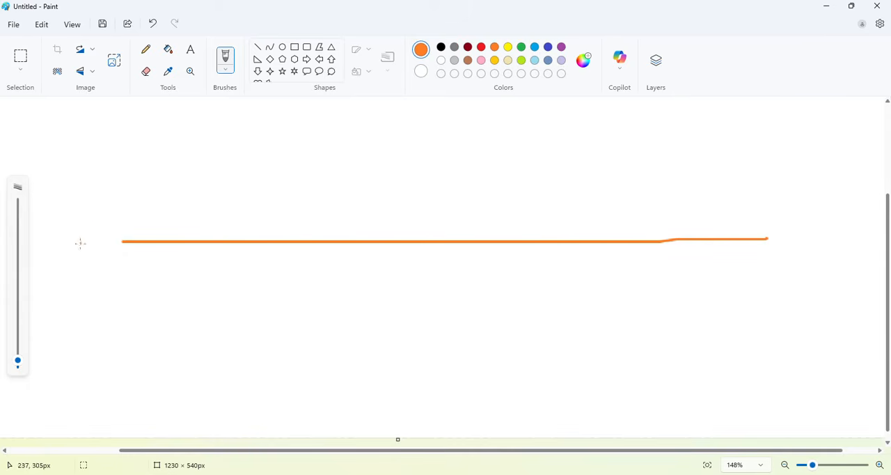
drag(96, 226, 67, 268)
drag(68, 242, 98, 264)
mouse_move(818, 203)
mouse_down()
mouse_move(804, 247)
mouse_move(812, 226)
mouse_up()
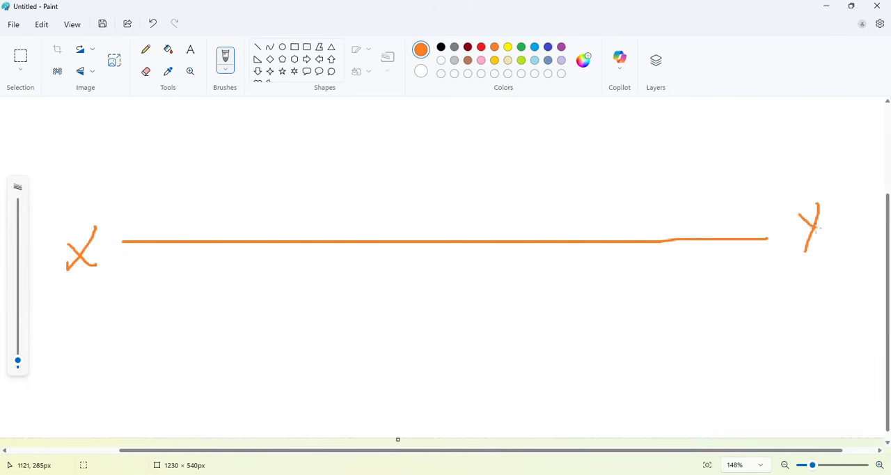
Sketch a small orange pentagon with one vertical side below the reference line near X, replacing the oversized first attempt.
drag(156, 301, 156, 340)
mouse_move(156, 300)
mouse_down()
mouse_move(204, 267)
mouse_move(259, 315)
mouse_move(217, 364)
mouse_move(151, 338)
mouse_up()
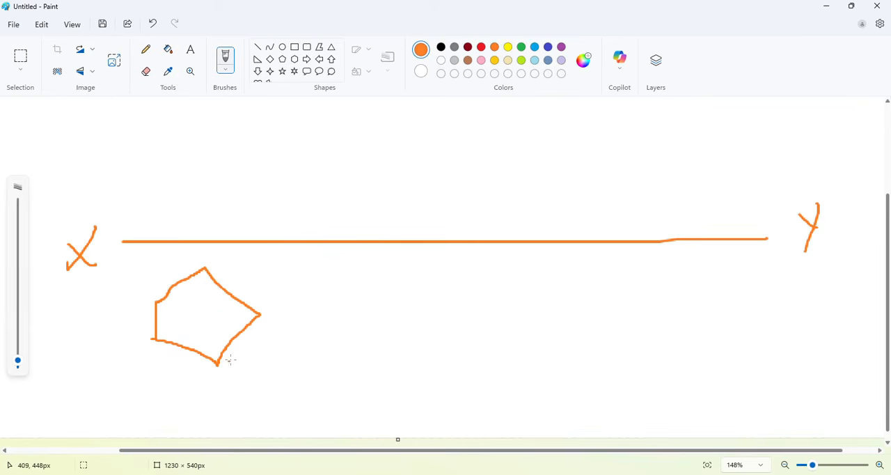
key(ctrl+z)
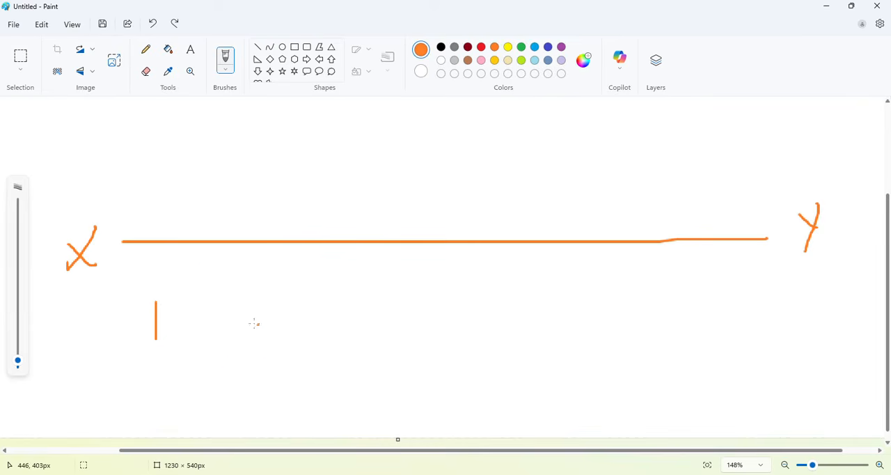
mouse_move(156, 302)
mouse_down()
mouse_move(182, 282)
mouse_move(221, 322)
mouse_move(196, 360)
mouse_move(155, 338)
mouse_up()
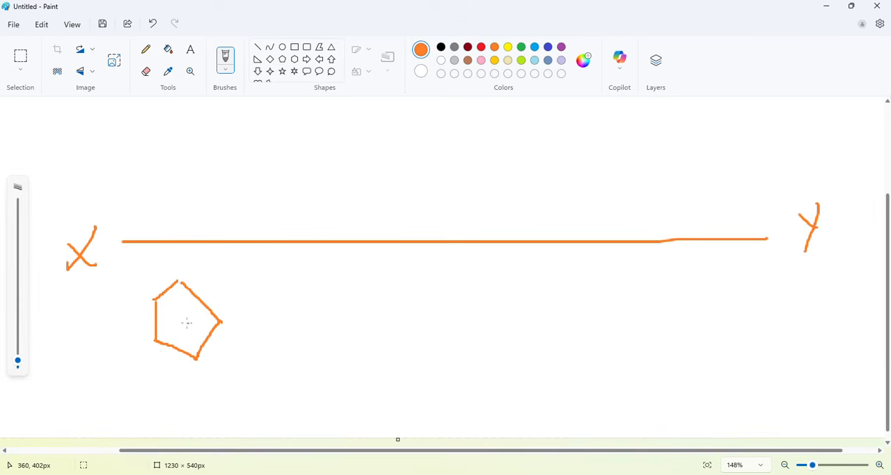
Project the pentagon's outer corners up to the XY line in red and trace its edge view on the line.
click(480, 47)
drag(154, 298, 167, 241)
drag(218, 320, 234, 241)
drag(166, 241, 234, 240)
drag(174, 241, 166, 240)
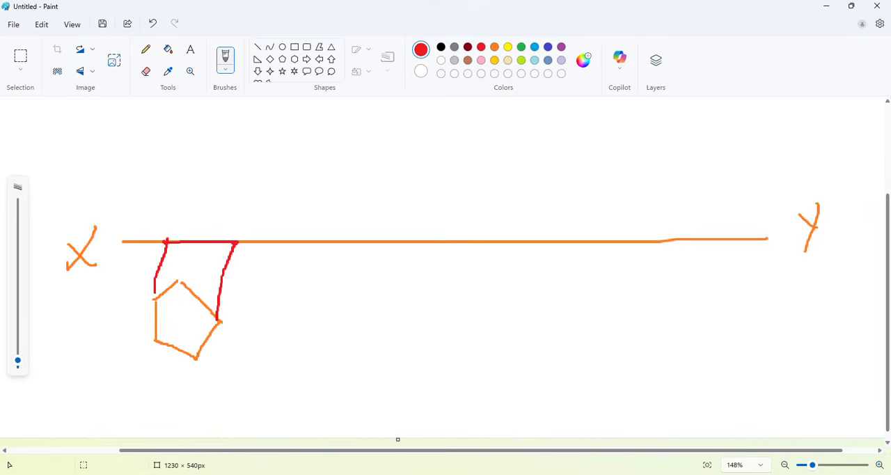
Check the question in Publisher, then hatch the pentagon's resting side in Paint and sketch its tilted surface in red, annotated 60.
key(alt+Tab)
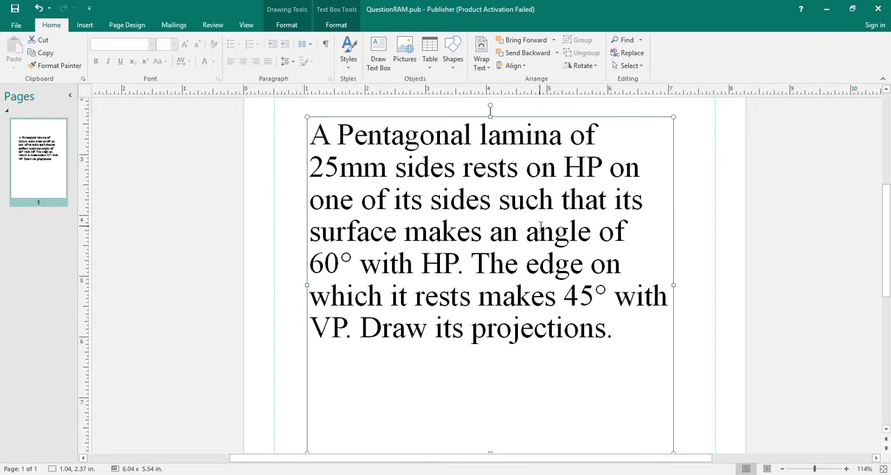
key(alt+Tab)
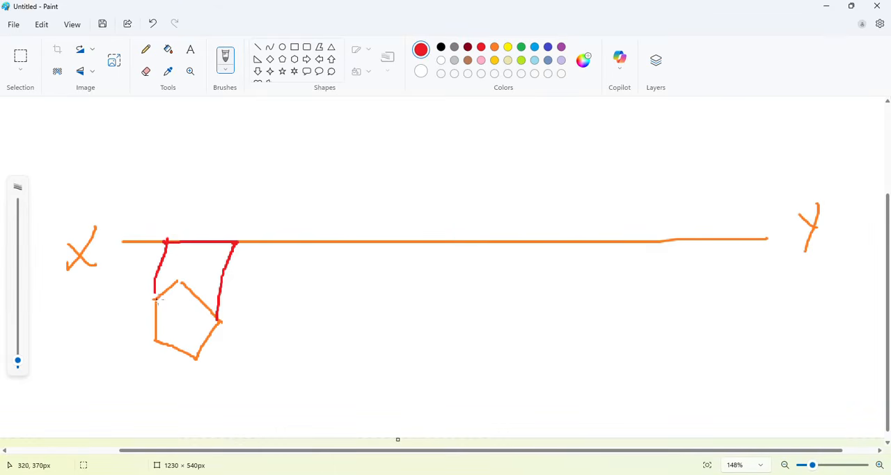
mouse_move(154, 303)
mouse_down()
mouse_move(138, 309)
mouse_move(151, 336)
mouse_up()
mouse_move(207, 342)
mouse_down()
mouse_move(197, 311)
mouse_move(193, 324)
mouse_move(206, 320)
mouse_up()
mouse_move(155, 340)
mouse_down()
mouse_move(182, 341)
mouse_move(212, 303)
mouse_move(176, 296)
mouse_move(182, 287)
mouse_move(209, 300)
mouse_move(159, 307)
mouse_move(160, 340)
mouse_up()
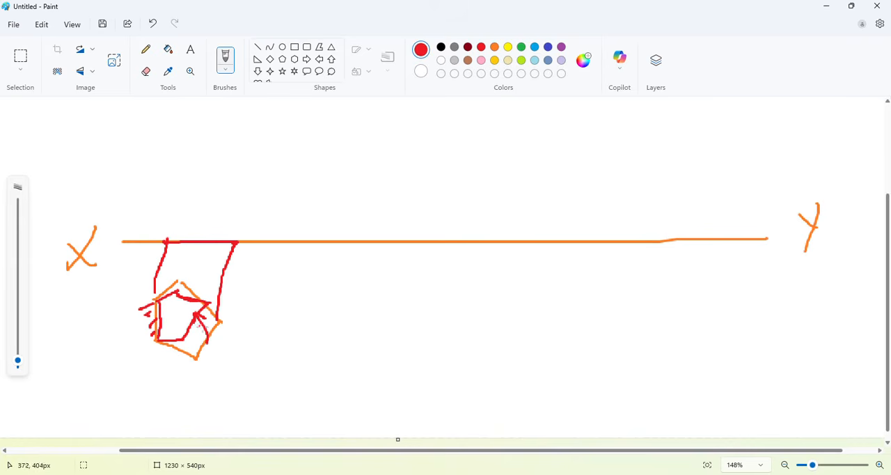
drag(210, 326, 226, 331)
mouse_move(232, 320)
mouse_down()
mouse_move(231, 334)
mouse_move(248, 325)
mouse_up()
drag(172, 241, 199, 203)
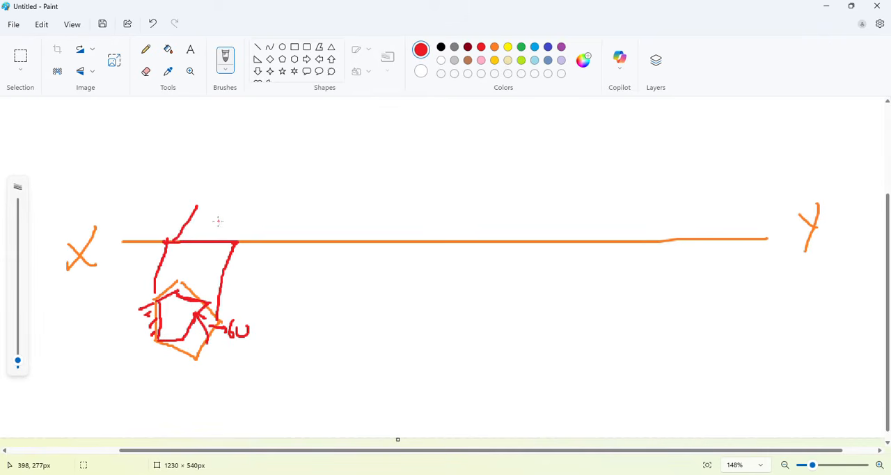
key(ctrl+a)
key(Delete)
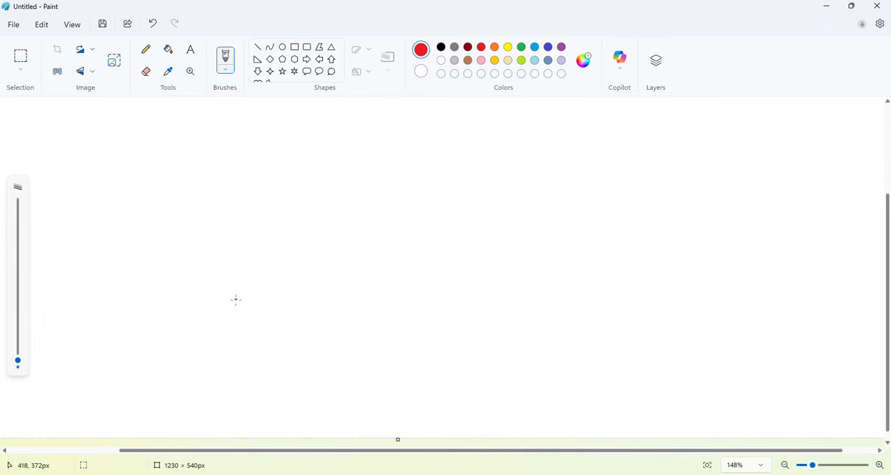
key(ctrl+z)
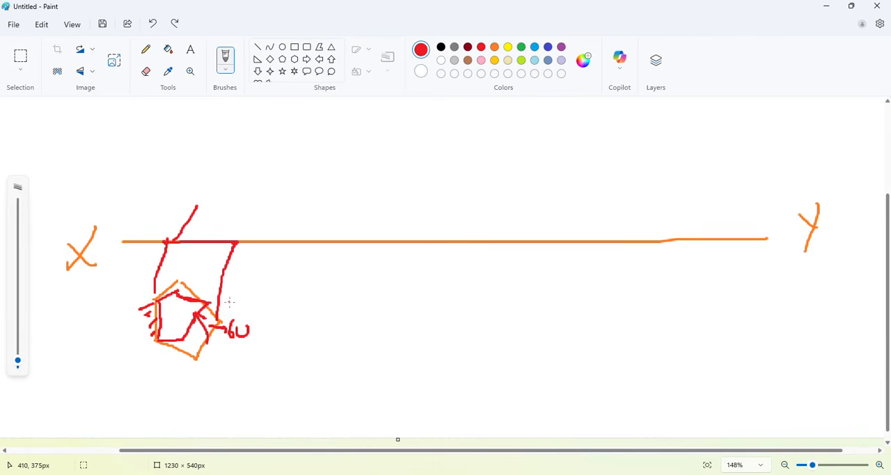
key(ctrl+z)
Label the edge view x and redraw it further along XY as an inclined red line with a 60° angle mark.
drag(193, 224, 210, 224)
drag(292, 241, 362, 240)
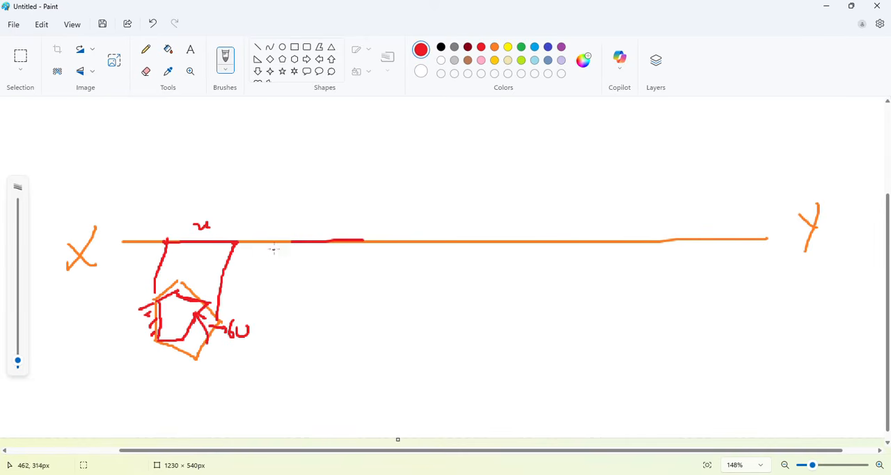
drag(294, 241, 352, 183)
drag(317, 219, 332, 240)
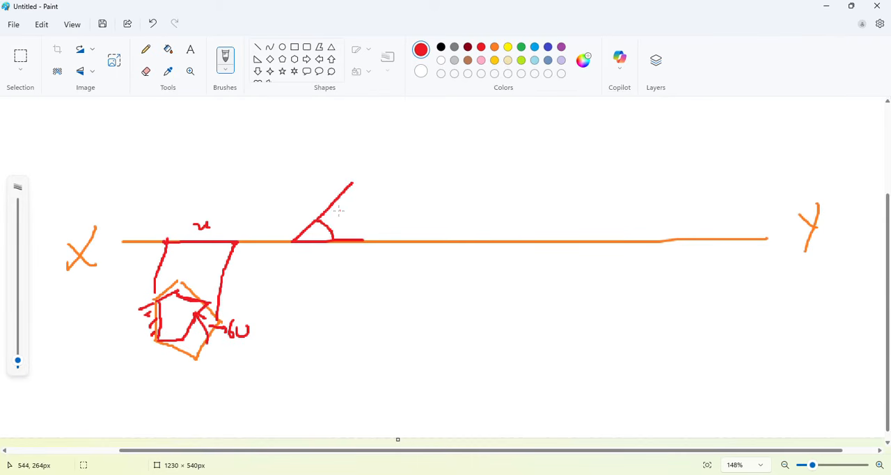
mouse_move(338, 210)
mouse_down()
mouse_move(343, 225)
mouse_move(345, 211)
mouse_up()
Thicken the first pentagon's resting side, drop three projectors from the inclined view, and project its intermediate corner up to XY.
mouse_move(159, 308)
mouse_down()
mouse_move(154, 338)
mouse_move(156, 304)
mouse_move(158, 312)
mouse_up()
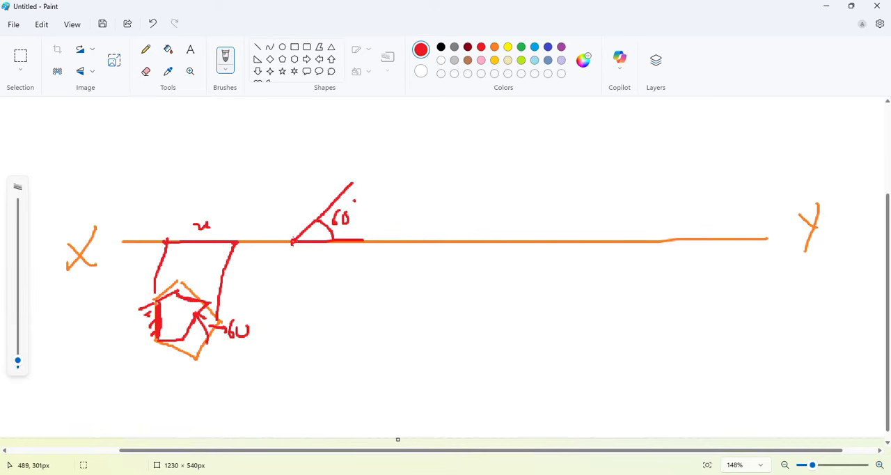
mouse_move(162, 302)
mouse_down()
mouse_move(162, 333)
mouse_move(155, 320)
mouse_up()
drag(293, 243, 286, 320)
drag(353, 184, 350, 341)
drag(323, 209, 322, 311)
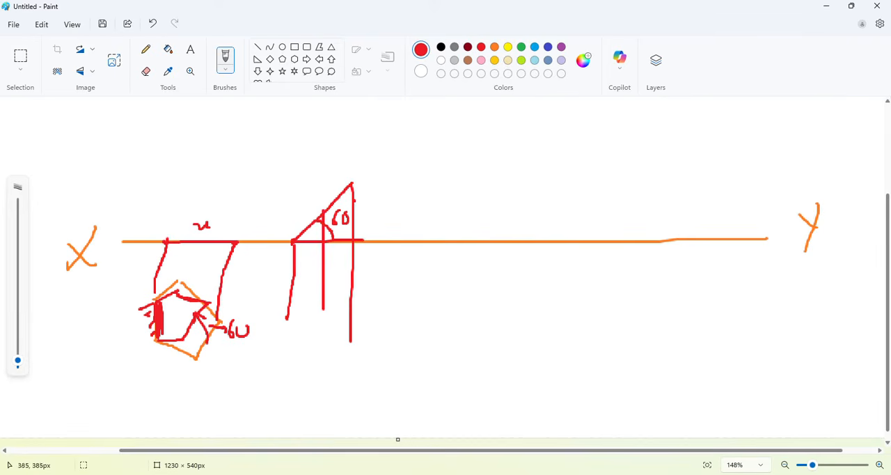
drag(195, 345, 186, 227)
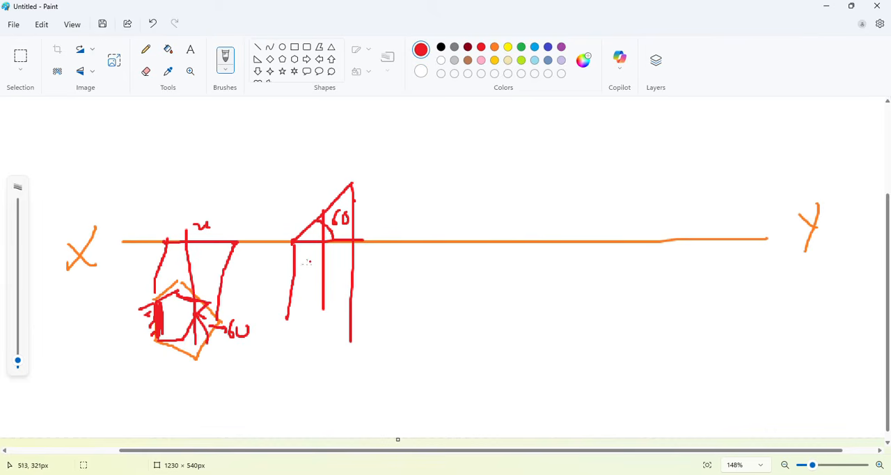
Draw the foreshortened pentagon in red between the projectors below the inclined view.
drag(292, 284, 321, 270)
drag(286, 317, 309, 341)
mouse_move(323, 272)
mouse_down()
mouse_move(352, 301)
mouse_move(309, 343)
mouse_up()
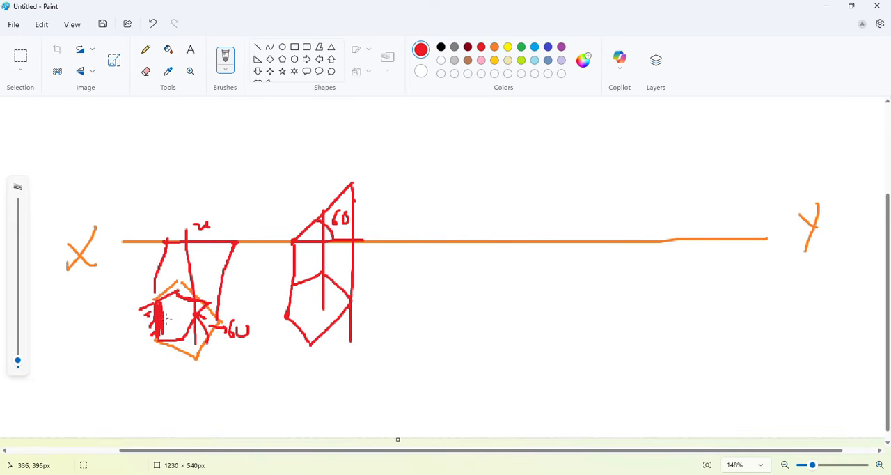
Draw a horizontal line and width extent lines on the first pentagon, and a matching horizontal line inside the foreshortened pentagon.
drag(167, 318, 216, 318)
drag(158, 315, 154, 390)
drag(221, 321, 222, 391)
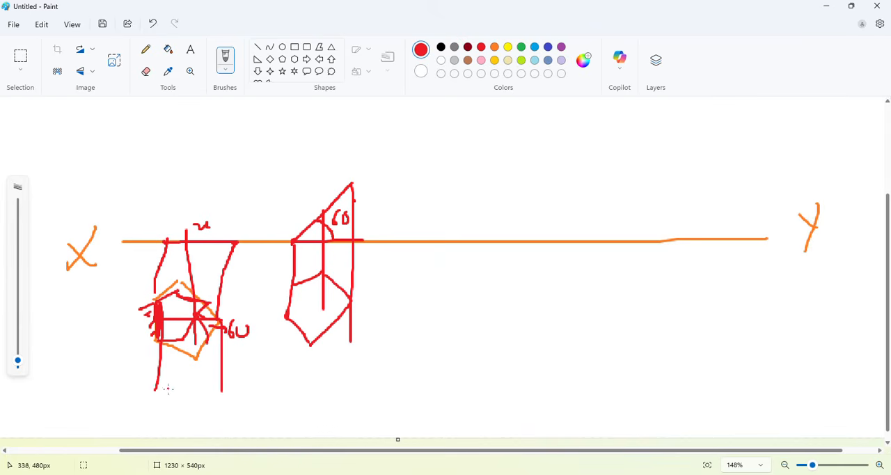
drag(167, 387, 221, 386)
drag(349, 301, 297, 301)
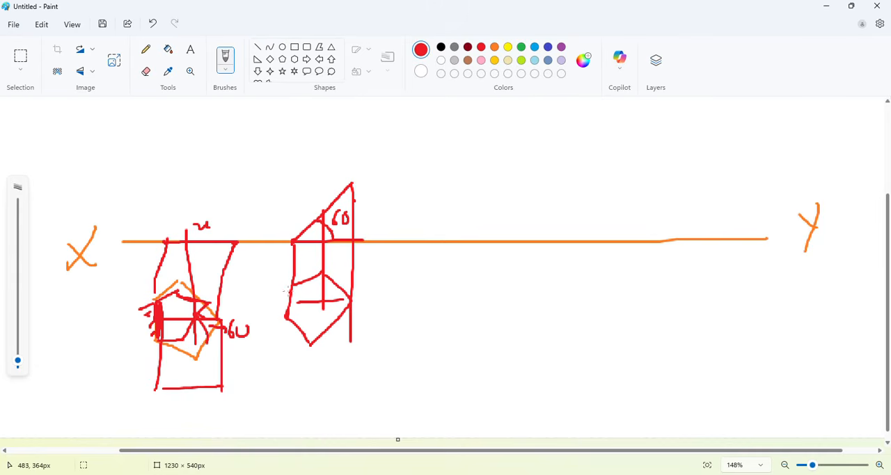
Hatch the foreshortened pentagon's resting side and draw a red loop around the whole shape.
drag(290, 281, 272, 290)
drag(278, 312, 280, 323)
mouse_move(349, 271)
mouse_down()
mouse_move(297, 271)
mouse_move(308, 358)
mouse_move(345, 271)
mouse_up()
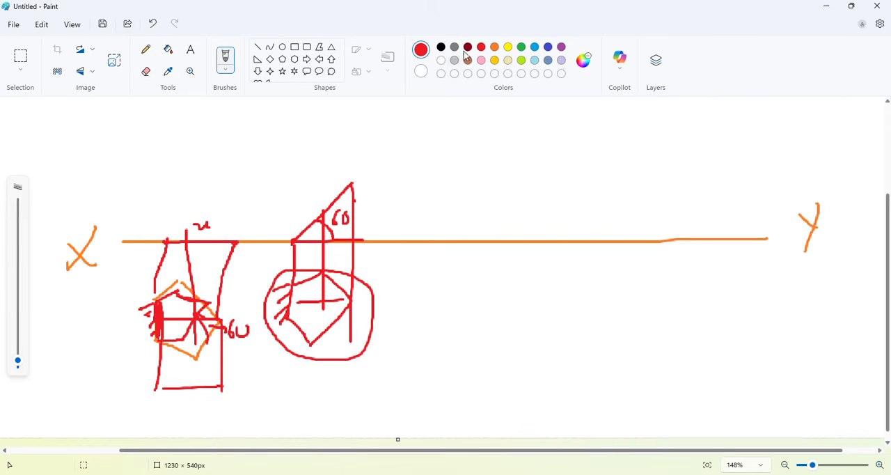
Draw a yellow inclined line below XY near the Y end and highlight the foreshortened pentagon's resting side in yellow.
click(507, 46)
drag(611, 242, 528, 338)
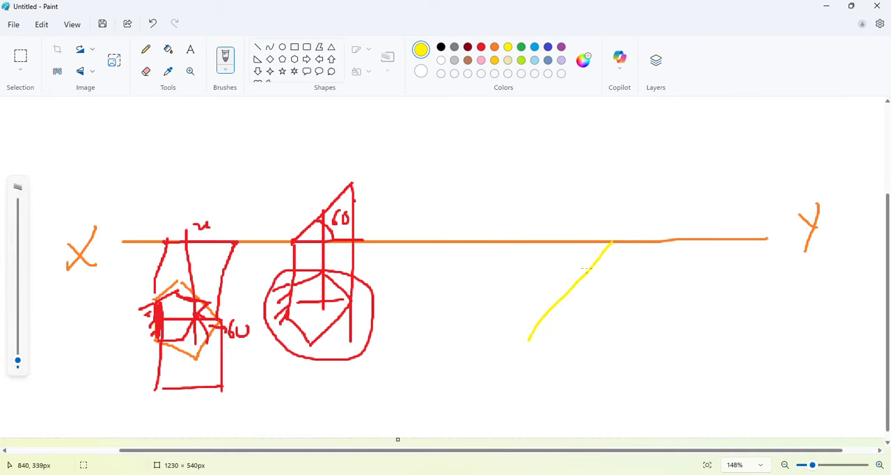
mouse_move(295, 299)
mouse_down()
mouse_move(290, 291)
mouse_move(292, 315)
mouse_up()
Write VP above and HP below the reference line near Y in yellow.
mouse_move(746, 200)
mouse_down()
mouse_move(756, 214)
mouse_move(766, 186)
mouse_up()
mouse_move(769, 185)
mouse_down()
mouse_move(771, 206)
mouse_move(767, 185)
mouse_up()
mouse_move(750, 260)
mouse_down()
mouse_move(761, 258)
mouse_move(765, 271)
mouse_up()
drag(772, 251, 778, 283)
mouse_move(781, 249)
mouse_down()
mouse_move(786, 270)
mouse_move(779, 257)
mouse_up()
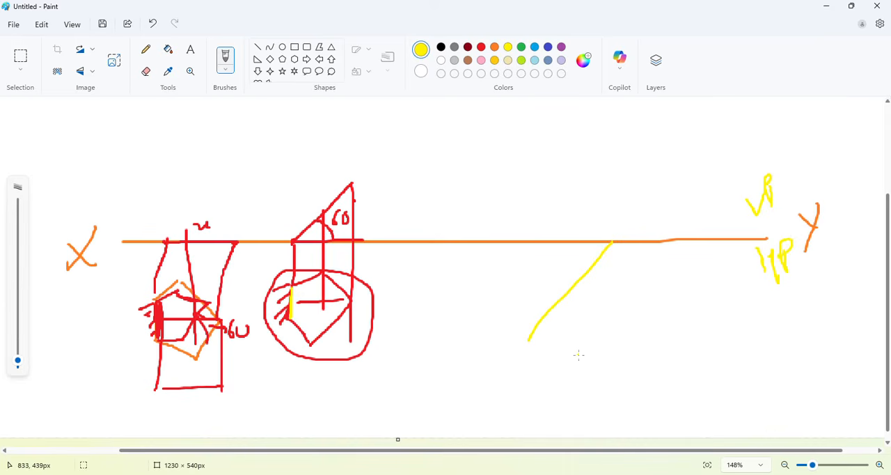
Retrace and lengthen the yellow inclined line, mark its angle to XY as 30°, and retrace the foreshortened pentagon's resting side.
drag(611, 243, 513, 355)
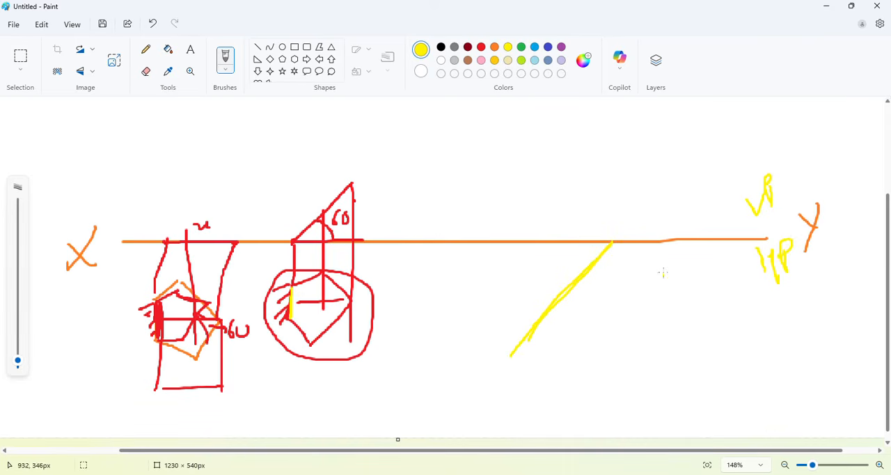
mouse_move(572, 242)
mouse_down()
mouse_move(576, 271)
mouse_move(548, 271)
mouse_move(544, 293)
mouse_up()
drag(558, 264, 558, 263)
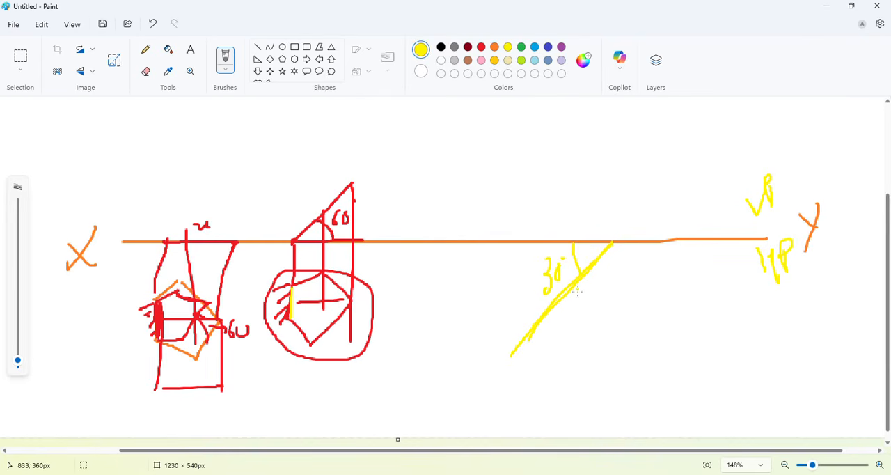
mouse_move(290, 326)
mouse_down()
mouse_move(289, 281)
mouse_move(265, 304)
mouse_up()
Tick and letter the resting side's two ends in red on the inclined line, and letter the matching corner of the foreshortened pentagon.
click(481, 47)
drag(533, 325, 543, 321)
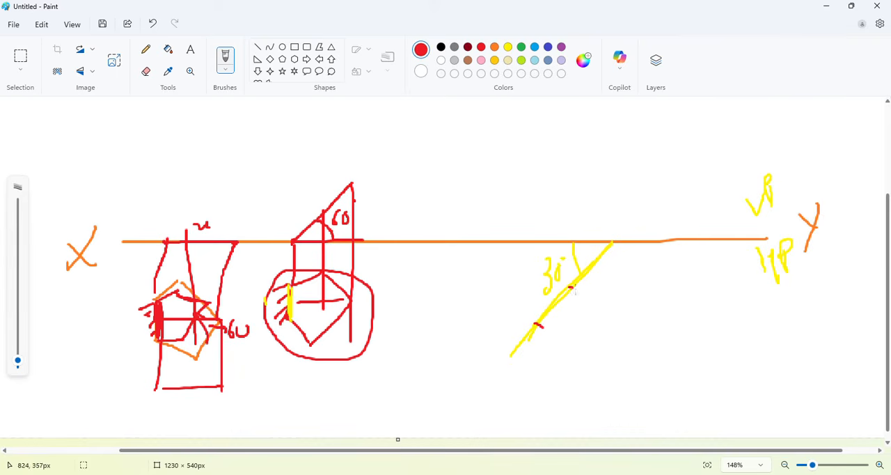
drag(568, 286, 580, 290)
drag(516, 315, 531, 318)
drag(559, 271, 573, 285)
drag(302, 282, 295, 294)
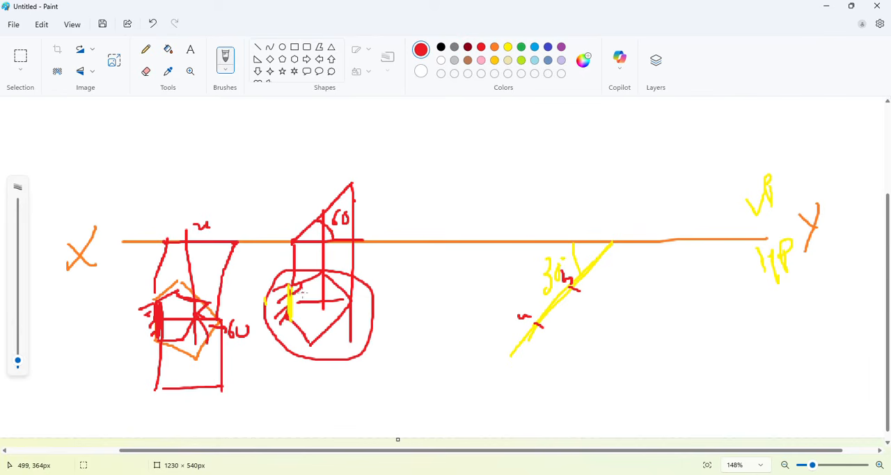
Draw the rotated red pentagon from the two marked points and hatch its resting side on the inclined line.
mouse_move(569, 287)
mouse_down()
mouse_move(617, 288)
mouse_move(628, 329)
mouse_up()
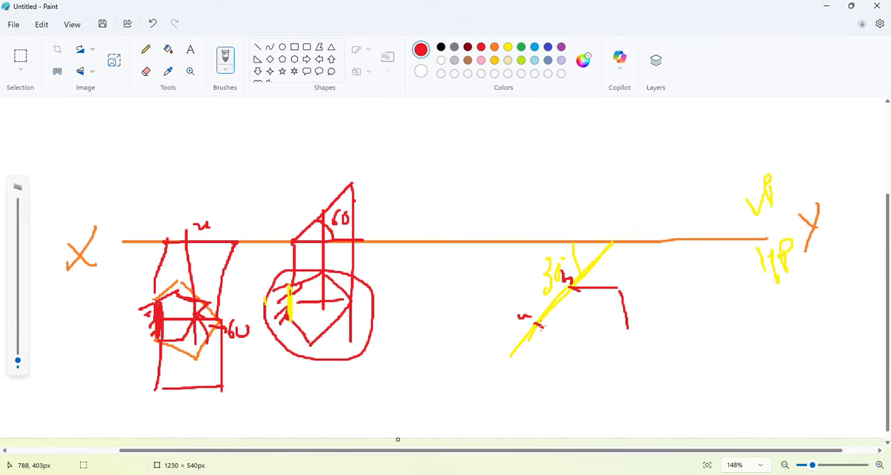
mouse_move(539, 322)
mouse_down()
mouse_move(574, 357)
mouse_move(637, 341)
mouse_move(629, 345)
mouse_up()
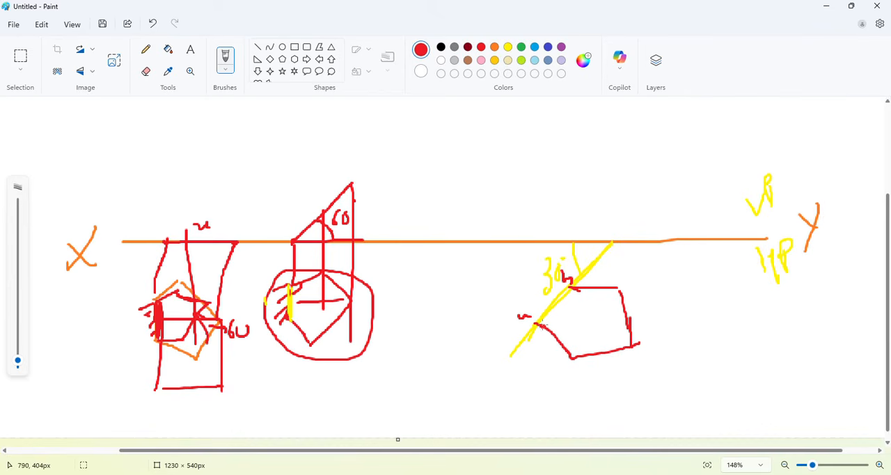
mouse_move(533, 322)
mouse_down()
mouse_move(572, 286)
mouse_move(531, 323)
mouse_up()
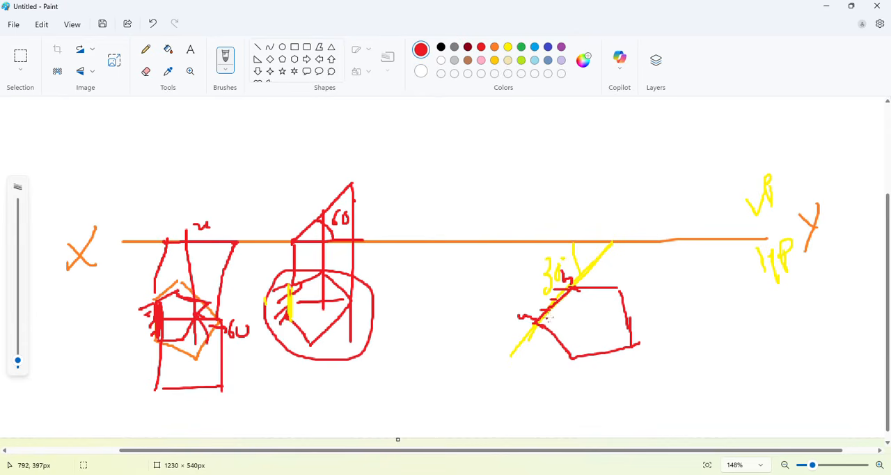
Project the rotated pentagon's lower resting corner up past XY and mark its point on the line.
drag(533, 324, 530, 210)
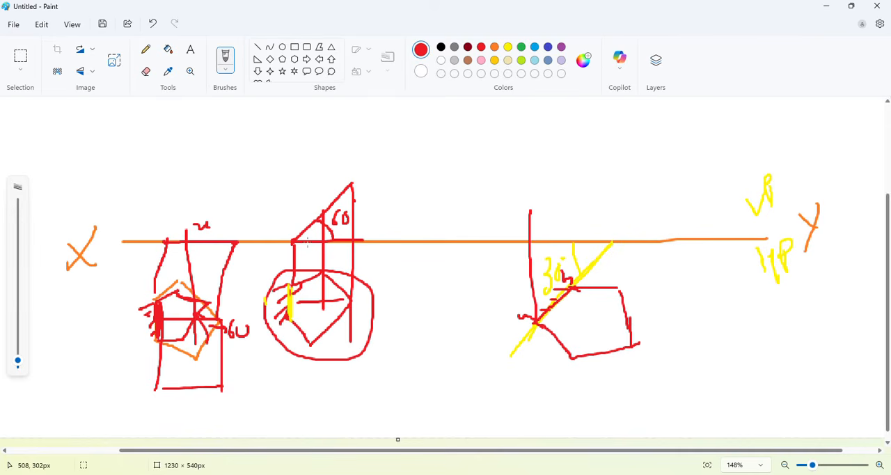
click(532, 240)
click(510, 255)
Sketch a separate vertical red edge with hatching beside it, between the foreshortened and rotated pentagons.
drag(437, 320, 437, 368)
mouse_move(431, 325)
mouse_down()
mouse_move(417, 336)
mouse_move(422, 349)
mouse_up()
drag(435, 351, 421, 366)
click(428, 369)
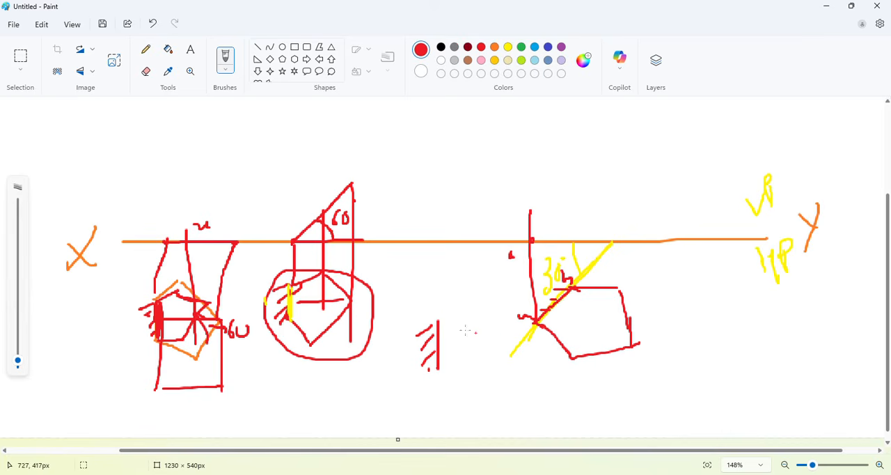
Complete the red pentagon on the hatched vertical edge and sketch a narrower foreshortened pentagon inside it.
mouse_move(443, 314)
mouse_down()
mouse_move(451, 307)
mouse_move(500, 330)
mouse_move(477, 367)
mouse_move(440, 367)
mouse_up()
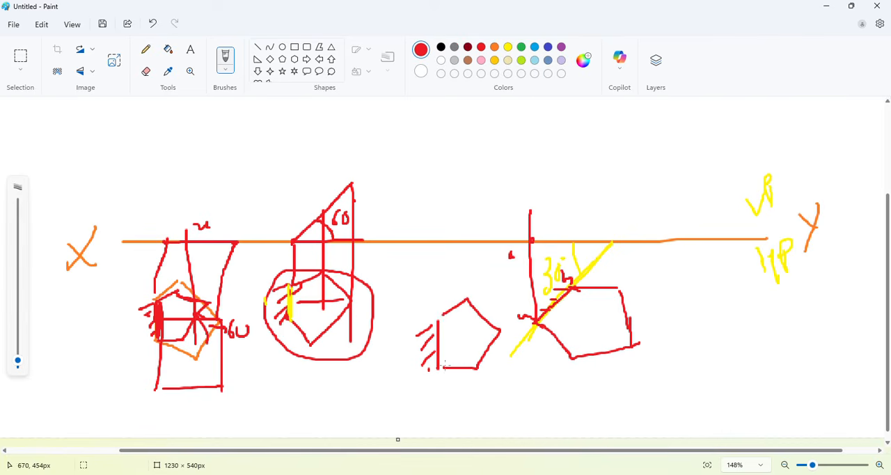
click(502, 331)
mouse_move(442, 368)
mouse_down()
mouse_move(466, 354)
mouse_move(476, 320)
mouse_move(446, 305)
mouse_move(441, 324)
mouse_move(435, 305)
mouse_move(479, 320)
mouse_move(478, 345)
mouse_move(489, 342)
mouse_move(492, 355)
mouse_move(479, 346)
mouse_up()
Sketch a red inclined line with its angle on XY above the new pentagon, and a horizontal line along the pentagon's top.
mouse_move(446, 240)
mouse_down()
mouse_move(489, 235)
mouse_move(469, 200)
mouse_up()
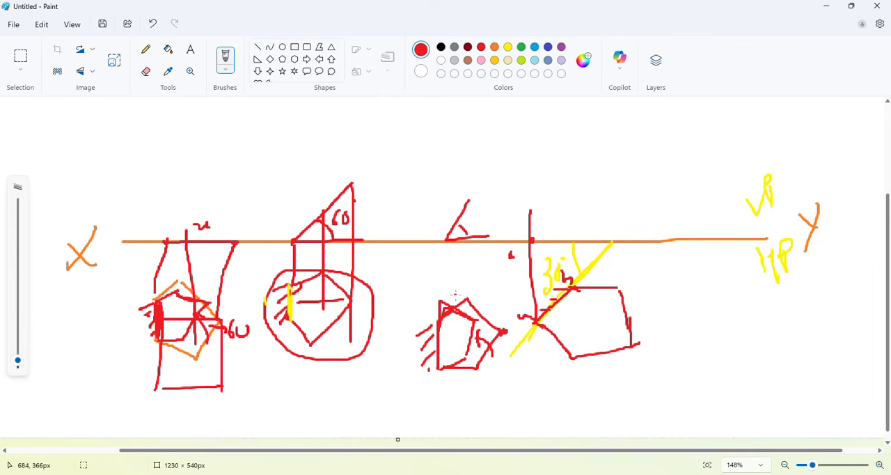
drag(442, 296, 504, 295)
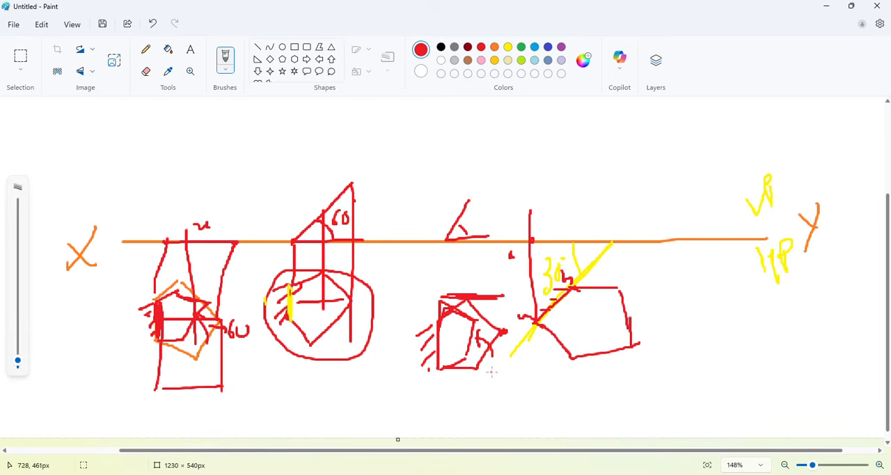
Draw green arrows pointing up at the new pentagon's foreshortened part and horizontally toward its hatched resting side.
click(520, 47)
drag(498, 378, 481, 340)
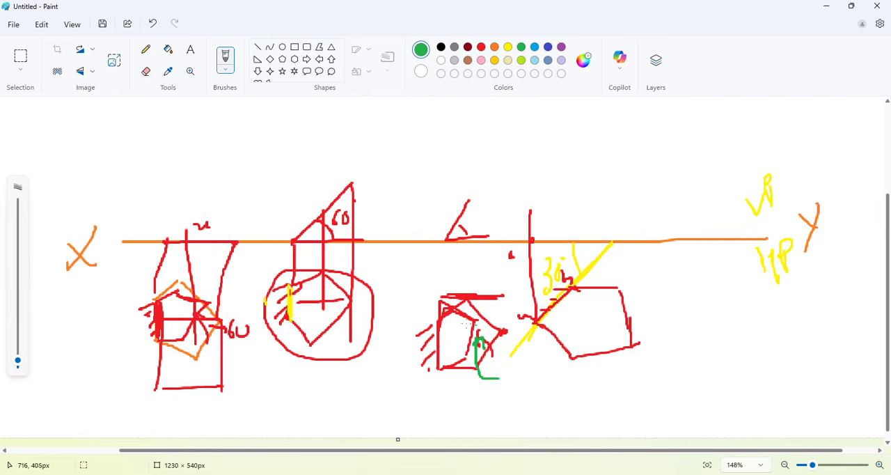
mouse_move(380, 338)
mouse_down()
mouse_move(426, 336)
mouse_move(415, 348)
mouse_up()
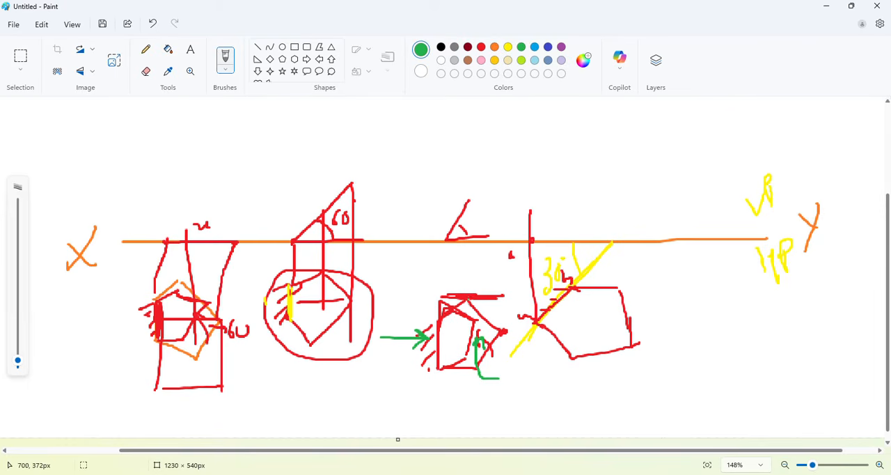
Add green marks under the pentagon, a vertical green line before the rotated pentagon, and green strokes on the first pentagon.
drag(447, 373, 454, 372)
drag(462, 374, 470, 375)
drag(525, 281, 518, 357)
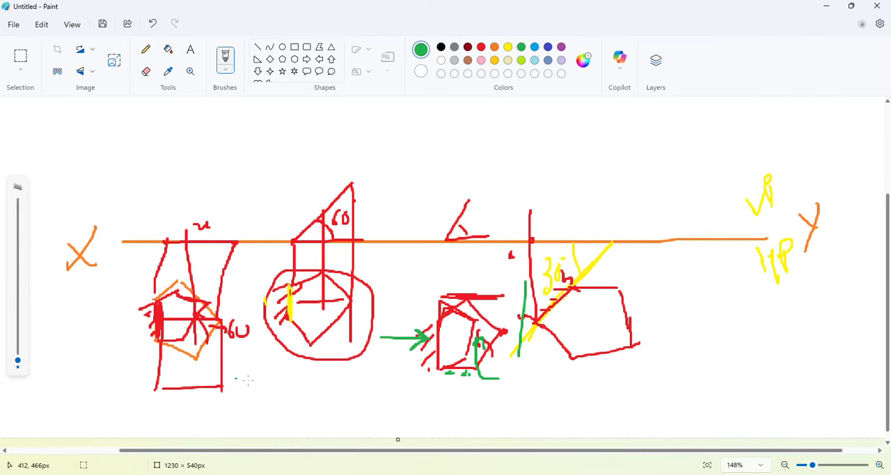
mouse_move(153, 308)
mouse_down()
mouse_move(135, 318)
mouse_move(147, 340)
mouse_up()
drag(225, 315, 221, 328)
Review the pentagonal lamina problem statement in Publisher and switch to the AutoCAD drawing Test.dwg.
key(alt+Tab)
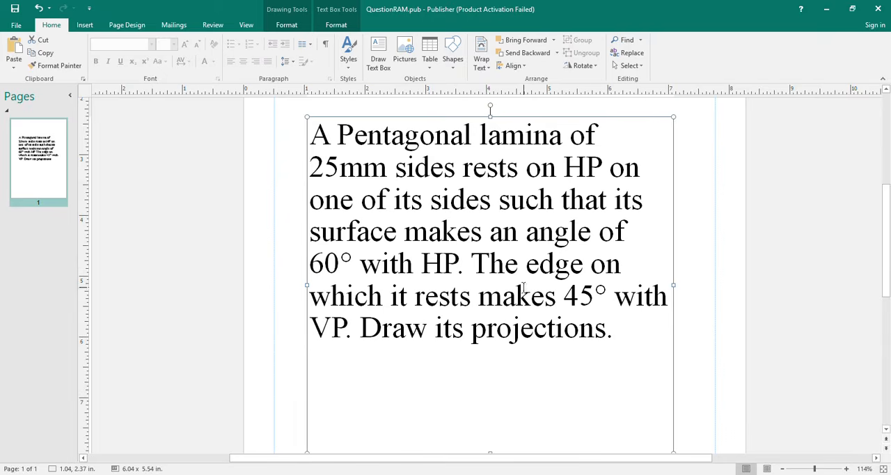
mouse_move(630, 474)
key(alt+Tab)
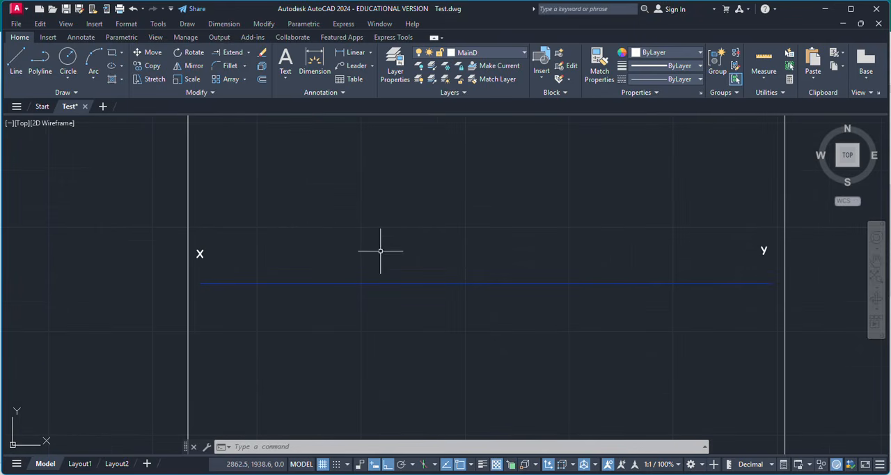
Set MainD as the current layer in the layer properties and close them.
scroll(334, 199, down, 2)
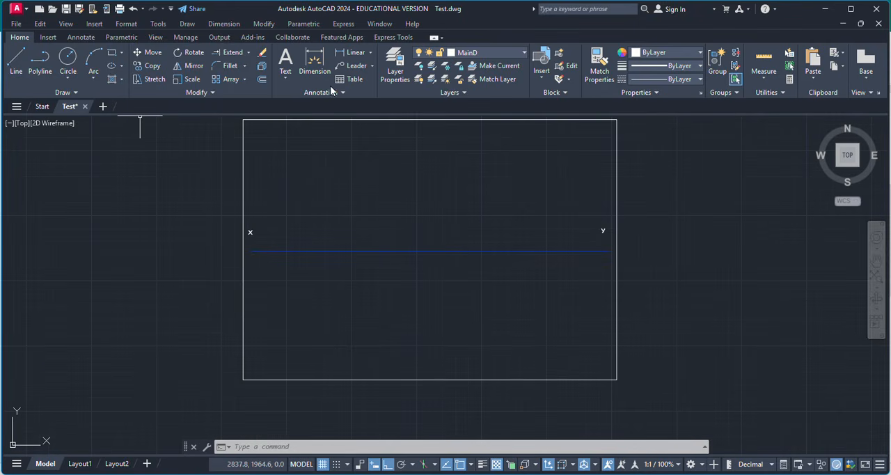
click(395, 70)
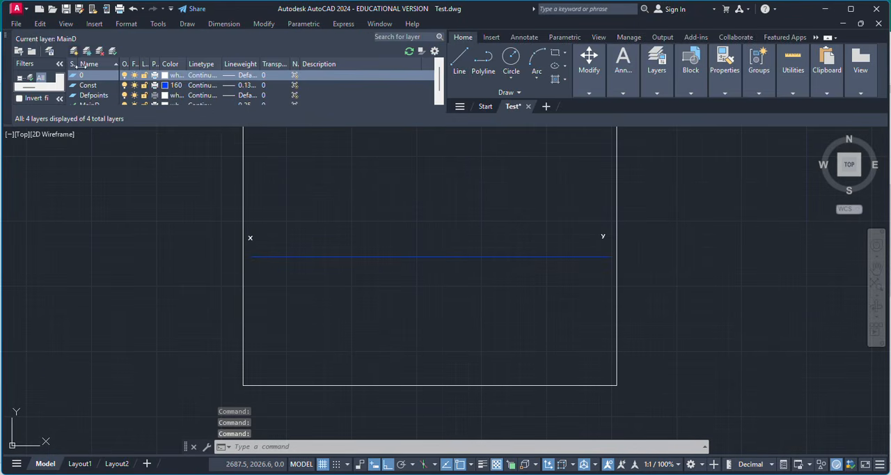
click(96, 103)
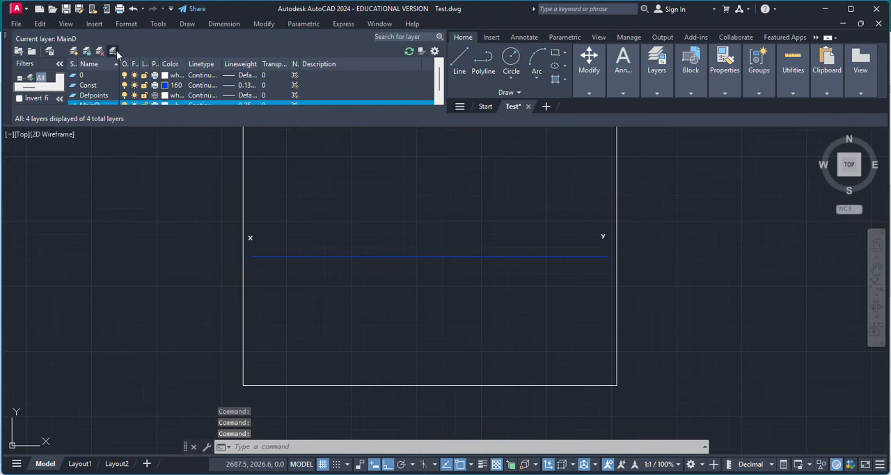
click(4, 35)
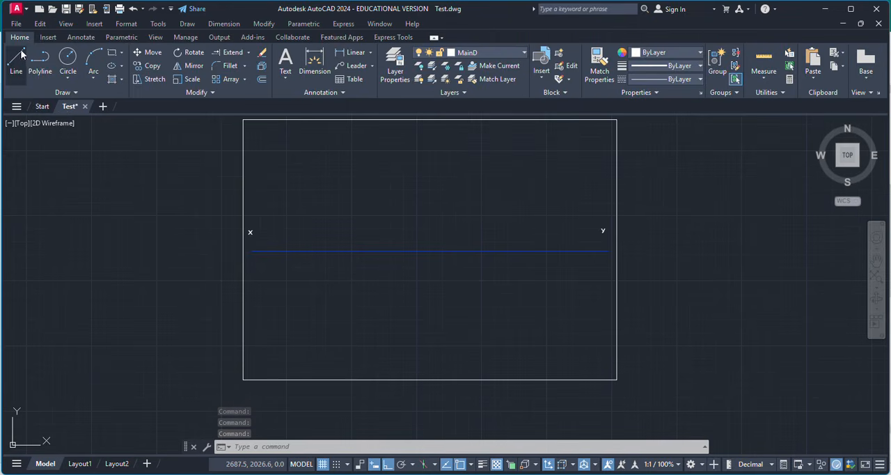
Draw a five-sided polygon by its edge below the XY line near X, with a vertical 25 mm edge.
click(121, 54)
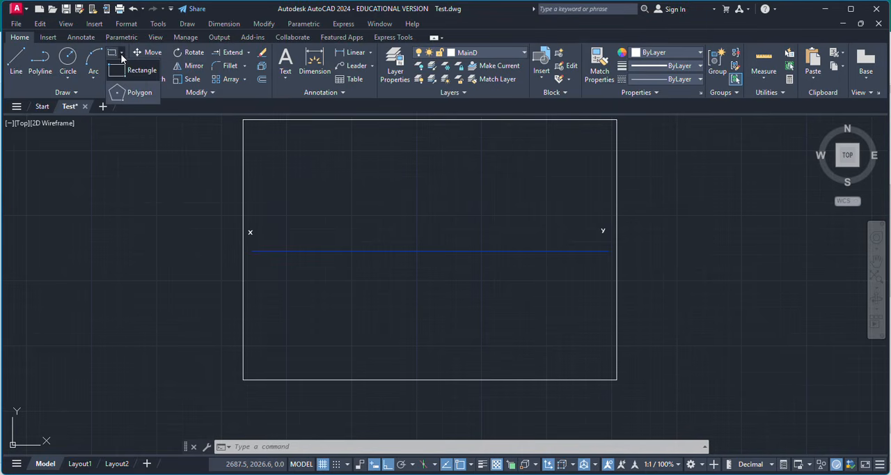
click(136, 92)
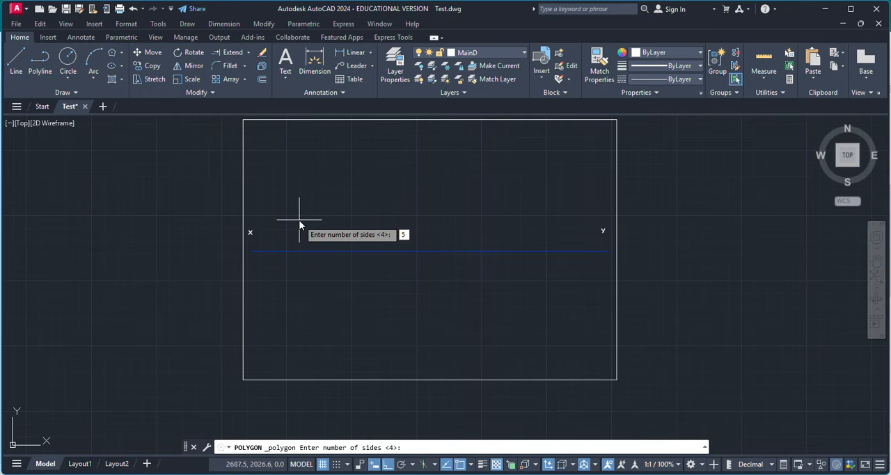
key(Return)
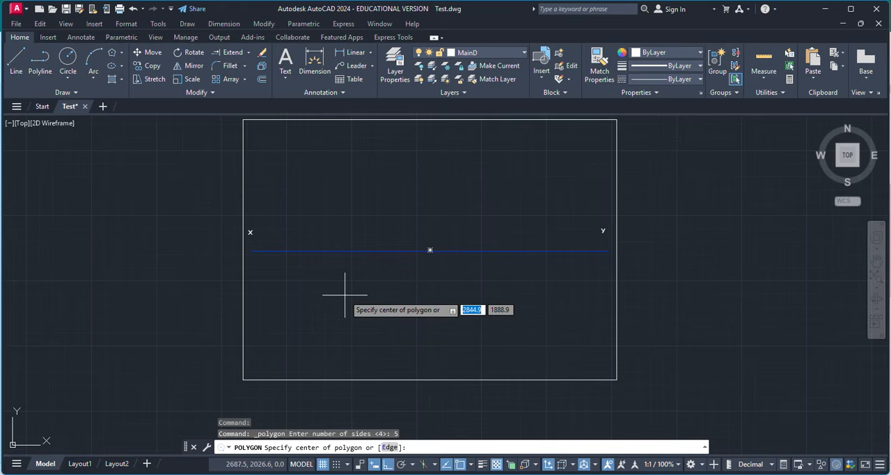
click(389, 448)
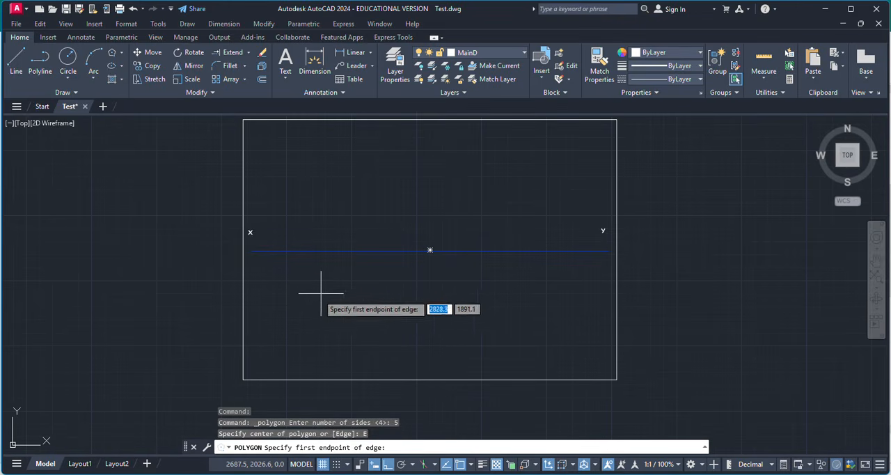
click(301, 282)
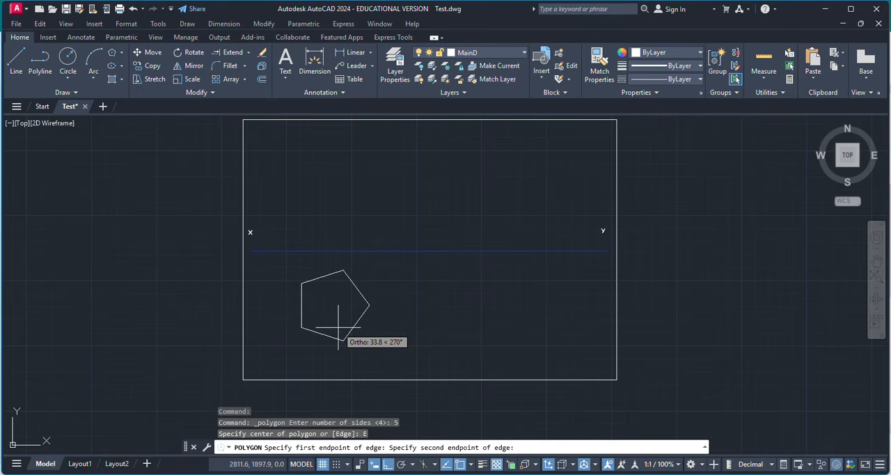
text(25)
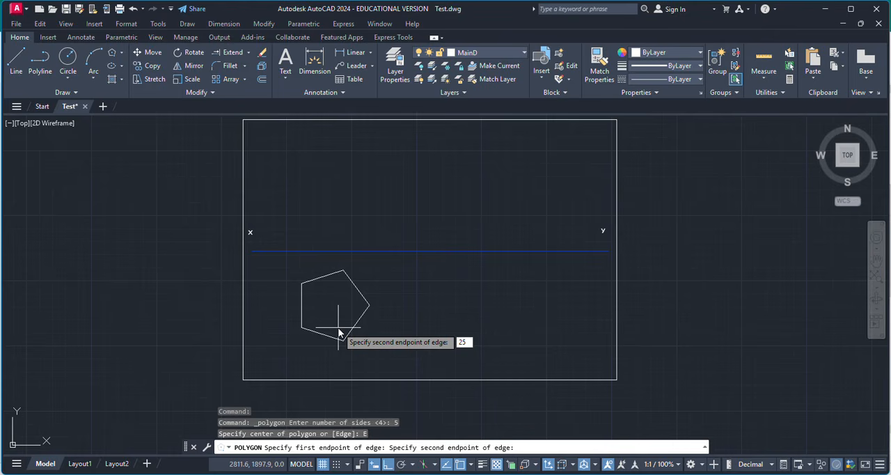
key(Return)
Add a linear dimension to the pentagon's vertical side, placed outside the shape toward the X end.
scroll(341, 317, up, 2)
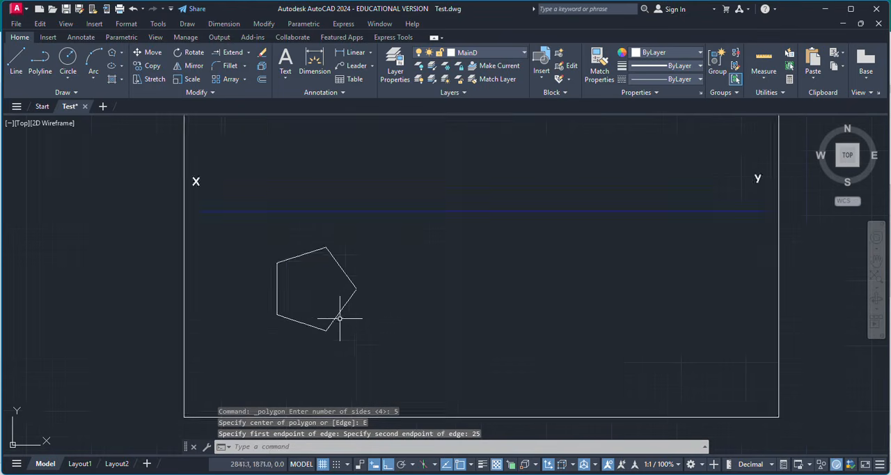
click(371, 53)
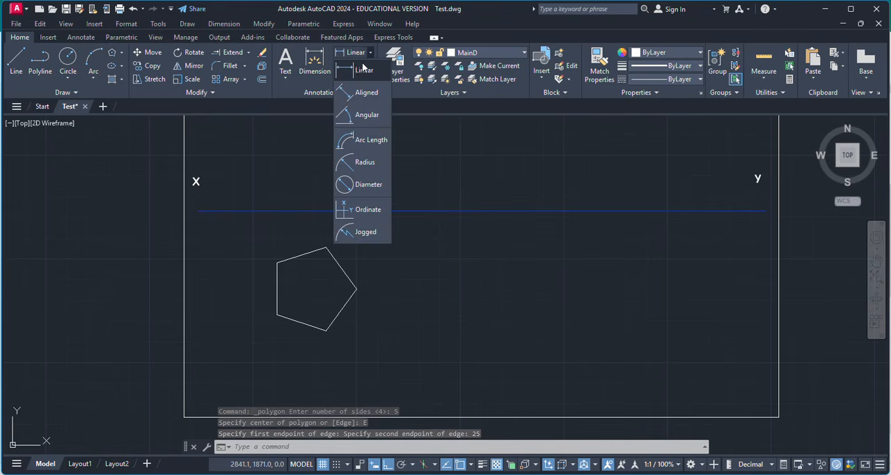
click(358, 78)
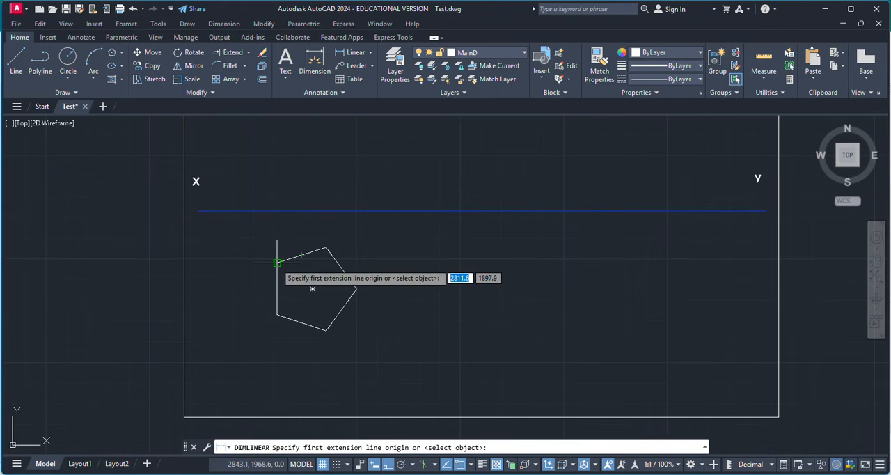
click(277, 262)
click(277, 314)
click(239, 289)
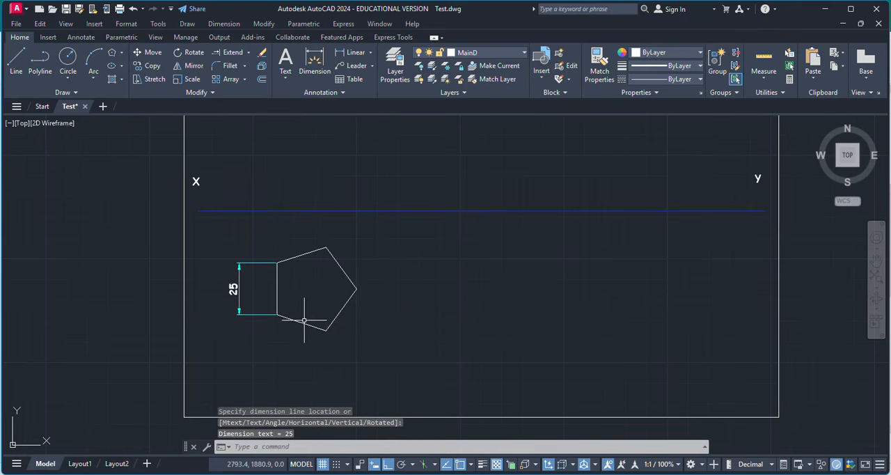
Add an aligned dimension to the pentagon's lower sloping side next to the vertical edge.
click(369, 55)
click(359, 94)
scroll(324, 327, up, 4)
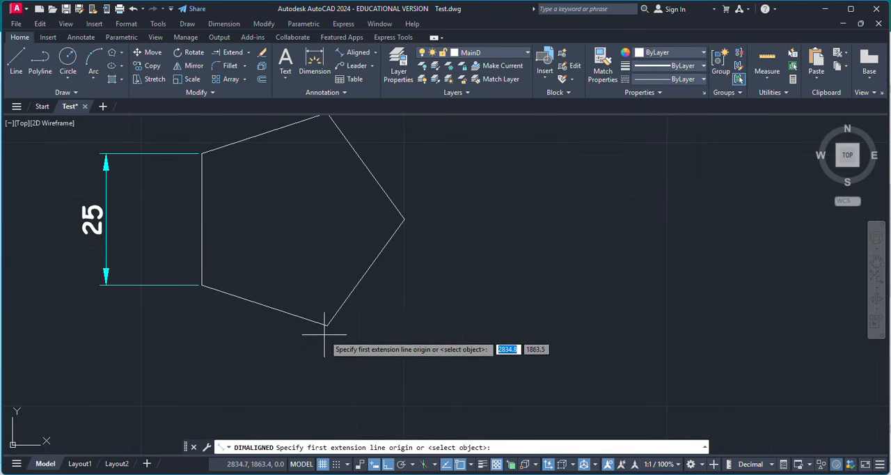
click(325, 324)
click(201, 284)
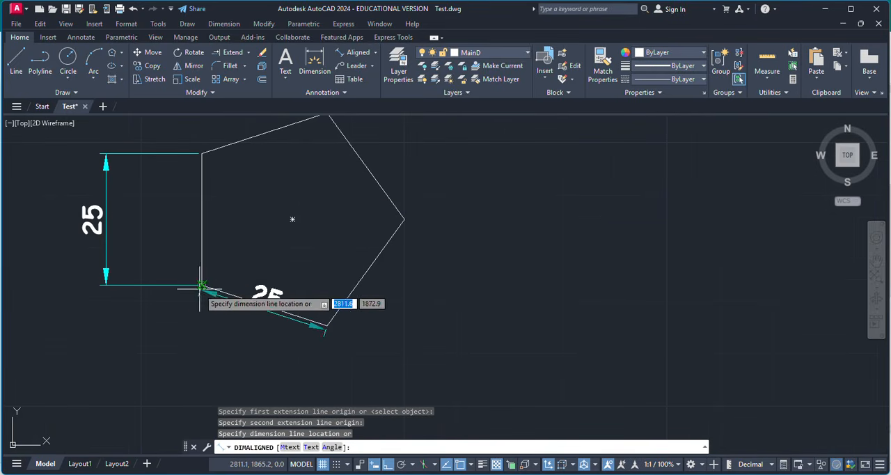
click(211, 337)
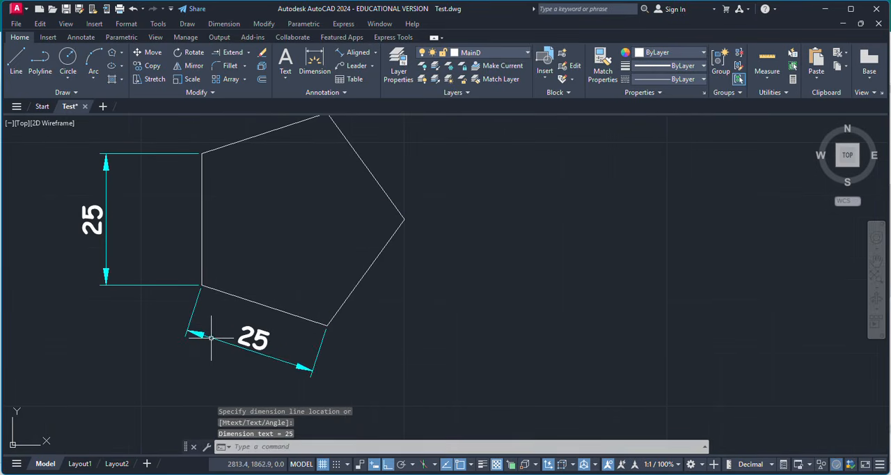
Delete the aligned dimension from the pentagon's lower sloping side.
click(282, 361)
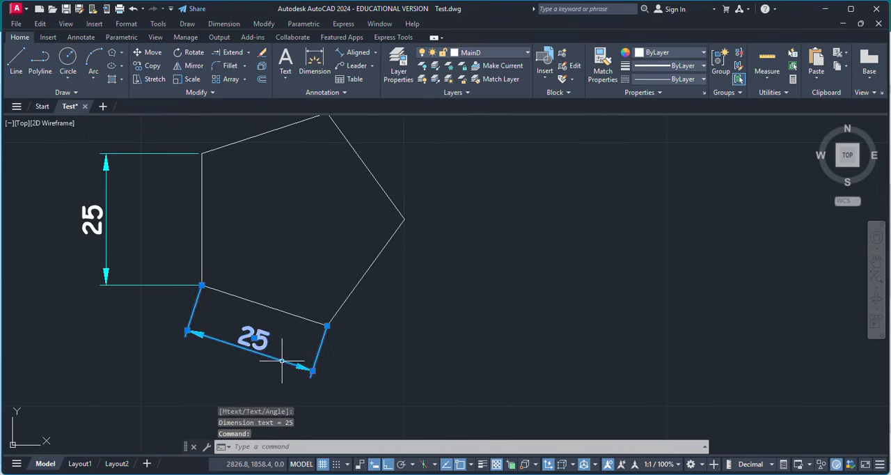
key(Delete)
scroll(393, 307, down, 4)
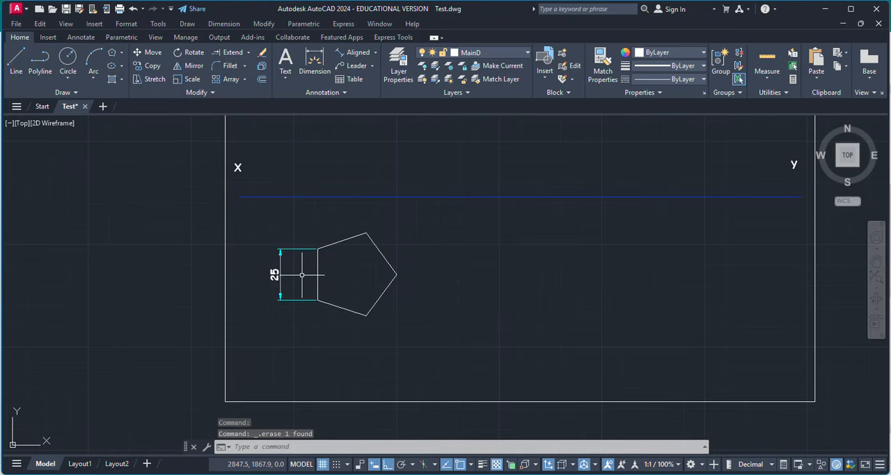
Add the multiline text label "a" beside the upper end of the pentagon's vertical side.
click(286, 61)
scroll(357, 298, up, 5)
scroll(358, 300, down, 4)
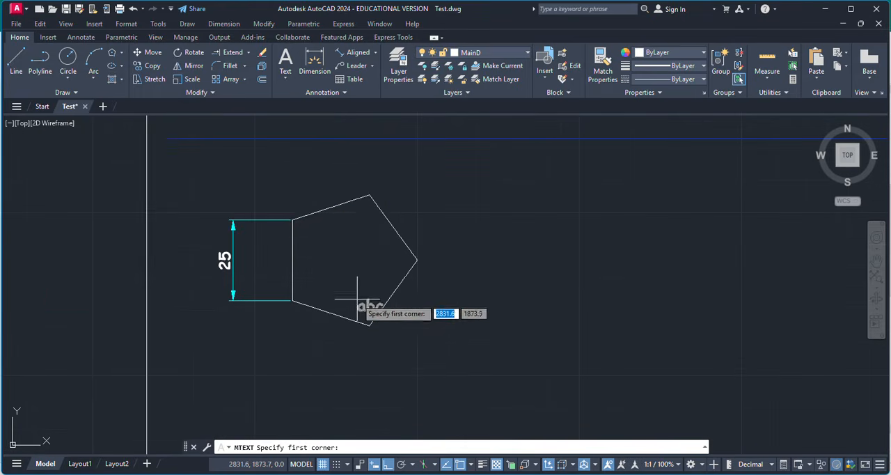
click(285, 221)
click(287, 209)
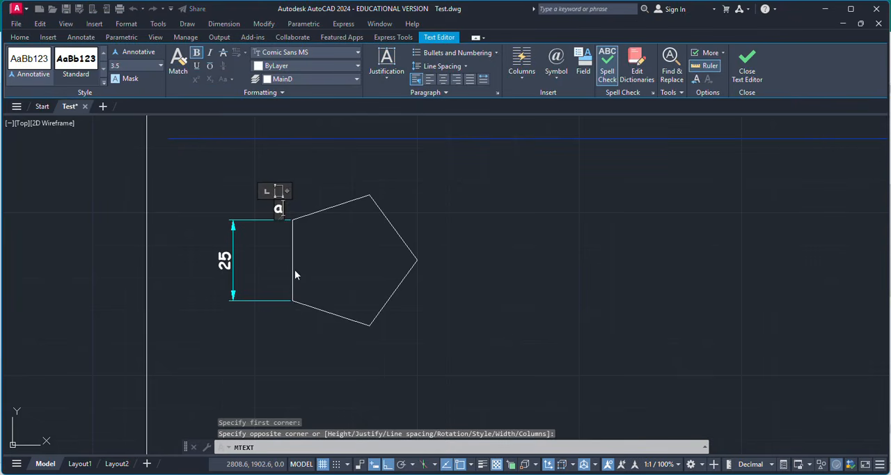
key(Escape)
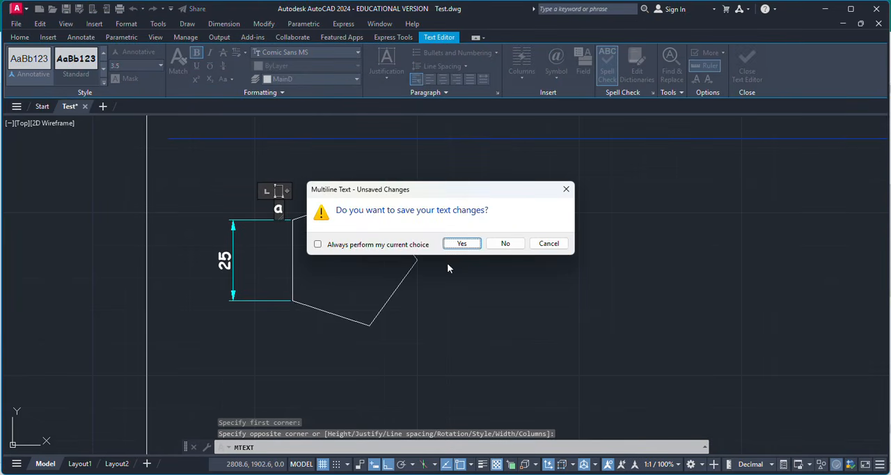
click(550, 242)
click(286, 324)
Add the text label "b" below the lower end of the pentagon's vertical side.
key(Return)
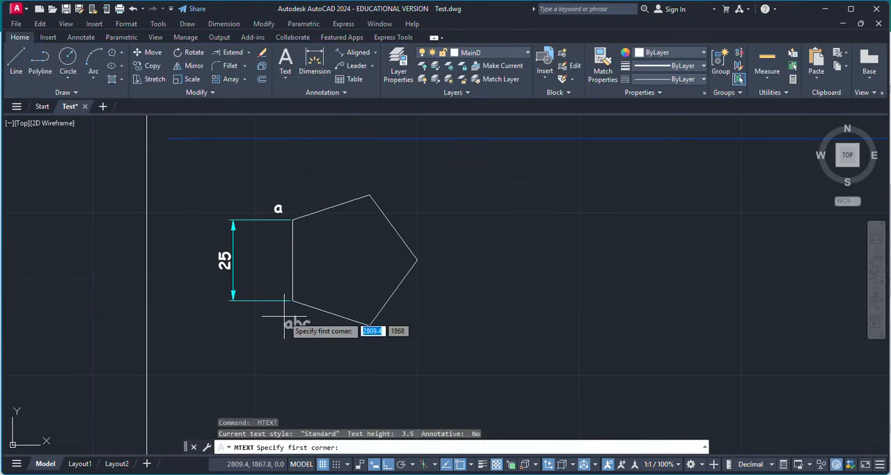
click(288, 322)
click(296, 320)
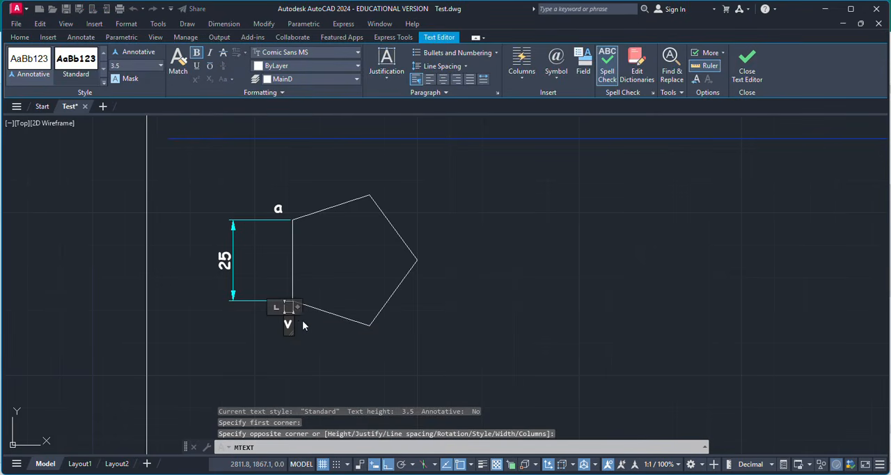
click(348, 332)
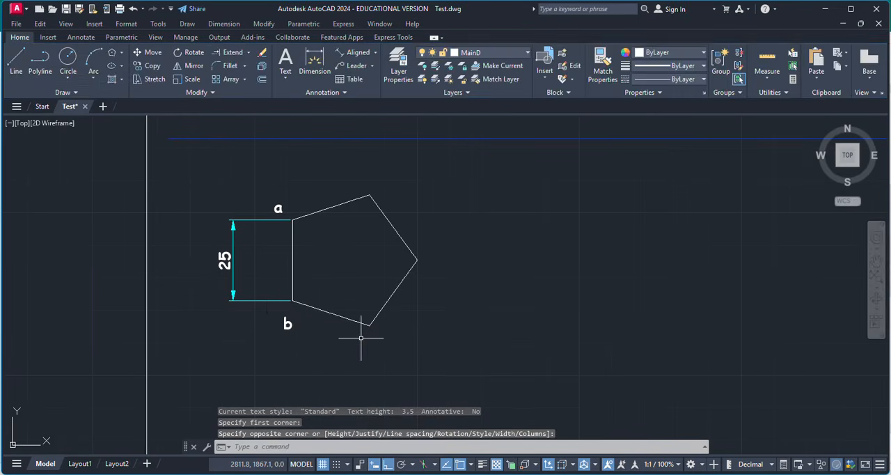
Add the text label "c" below the pentagon's lowest corner.
key(Return)
click(380, 346)
click(390, 350)
text(c)
click(394, 356)
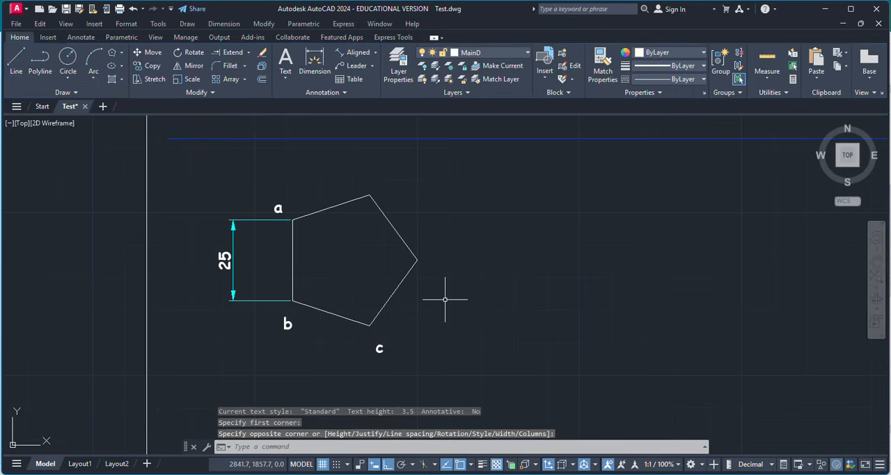
Add the text label "d" beside the pentagon's rightmost corner.
key(Return)
click(434, 259)
click(439, 272)
text(d)
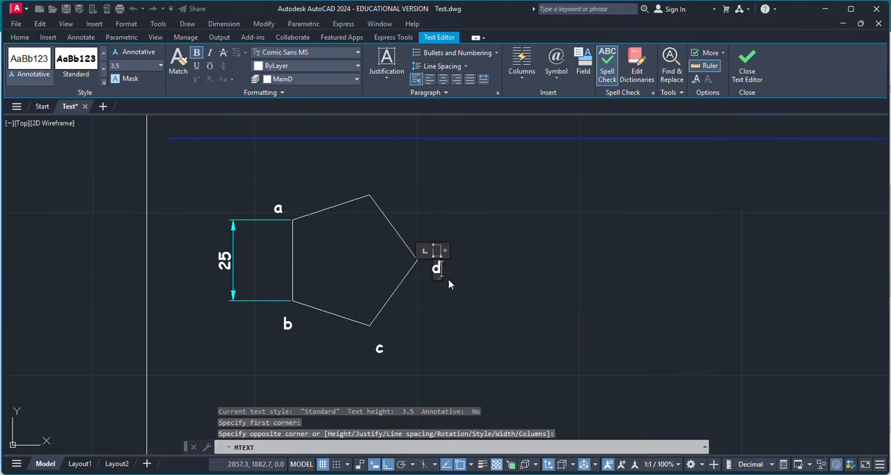
click(449, 283)
Add the text label "e" above the pentagon's topmost corner.
key(Return)
click(376, 180)
click(393, 193)
text(e)
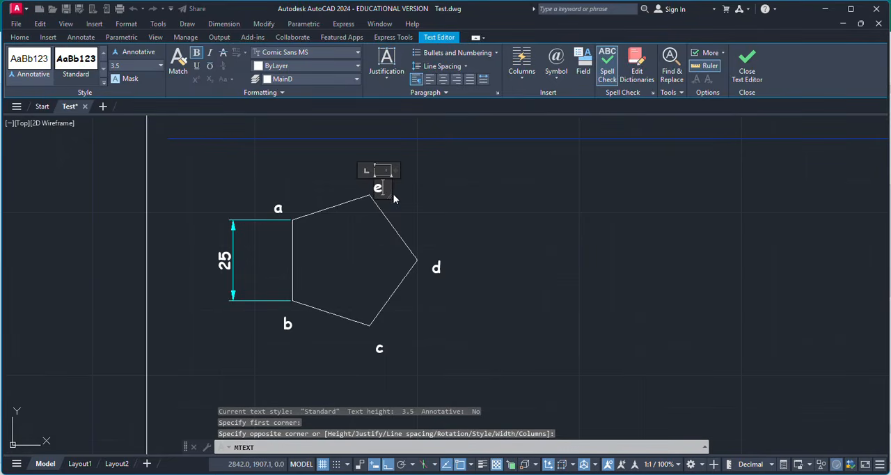
click(416, 208)
scroll(376, 271, down, 2)
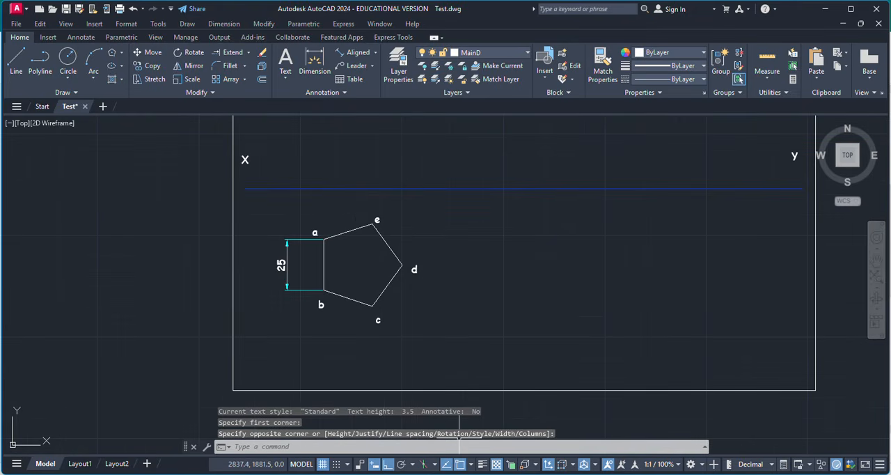
Switch to Publisher to review the pentagonal lamina problem statement, and return to AutoCAD.
click(607, 433)
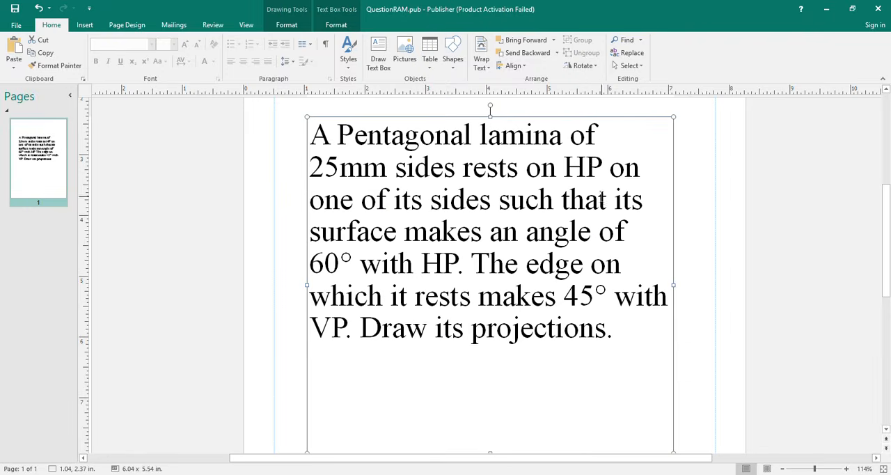
key(alt+Tab)
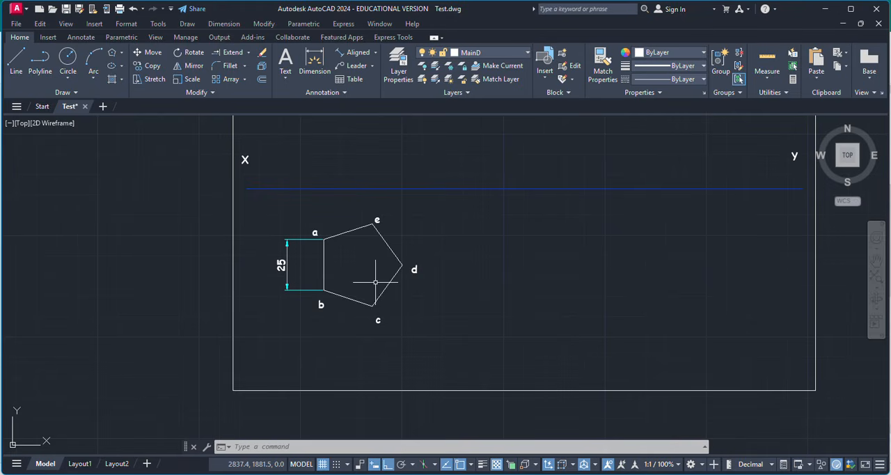
Make Const the current layer.
click(398, 75)
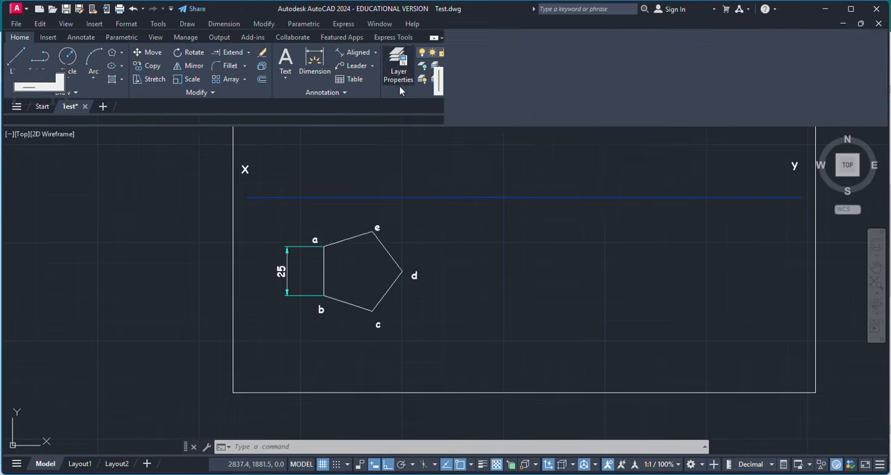
click(90, 76)
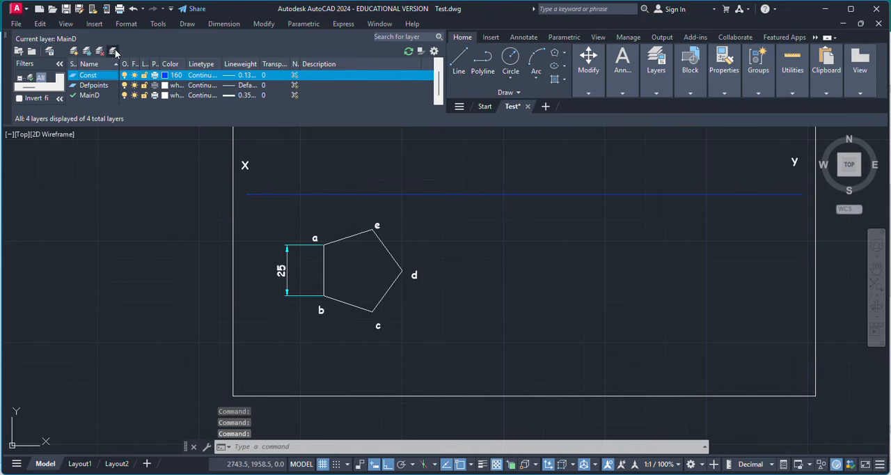
click(114, 51)
click(8, 36)
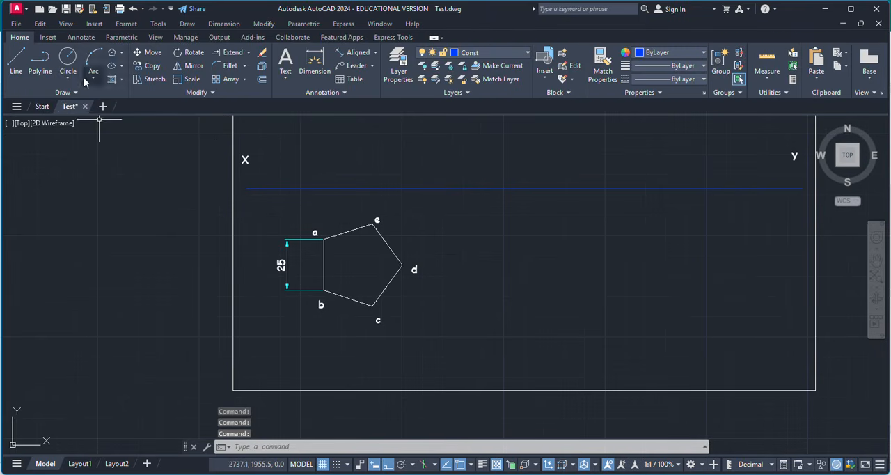
Draw a vertical projector line from corner a of the pentagon up to the XY line.
click(16, 61)
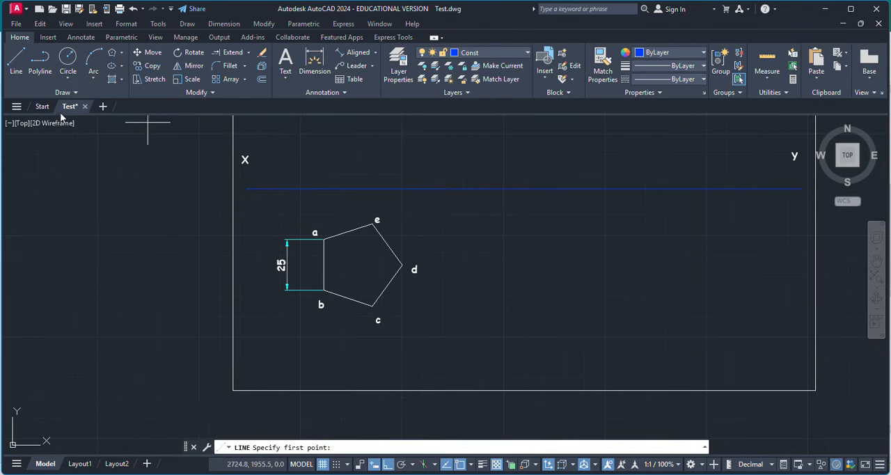
scroll(374, 220, down, 2)
scroll(375, 220, up, 6)
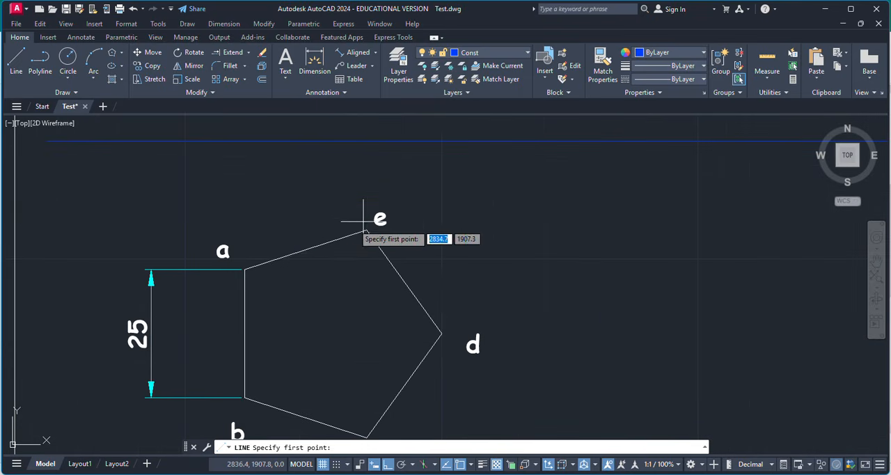
click(245, 269)
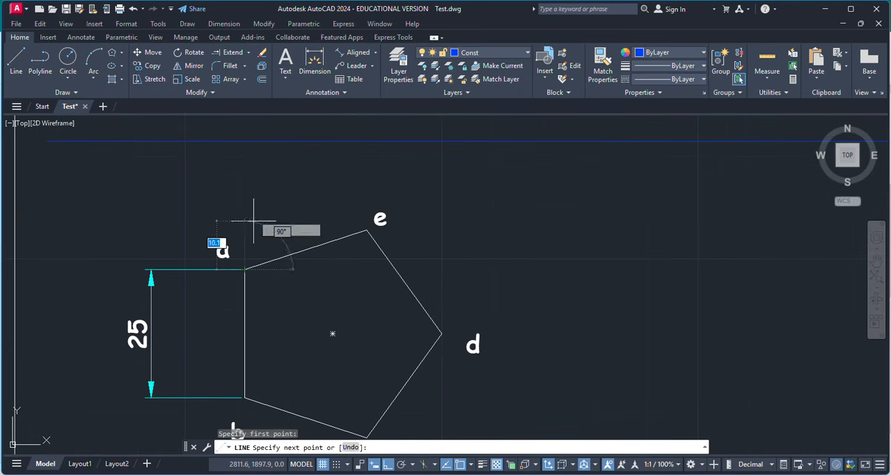
click(244, 141)
key(Return)
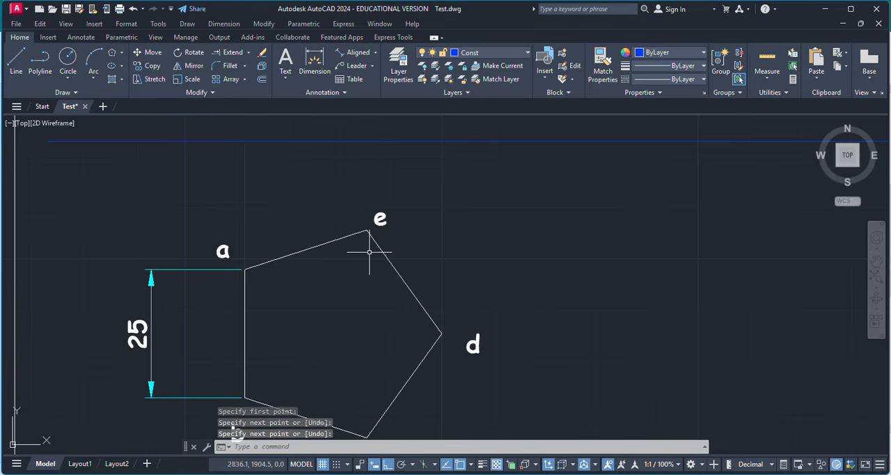
scroll(363, 303, down, 2)
Draw a vertical projector line from corner c through corner e up to the XY line.
key(Return)
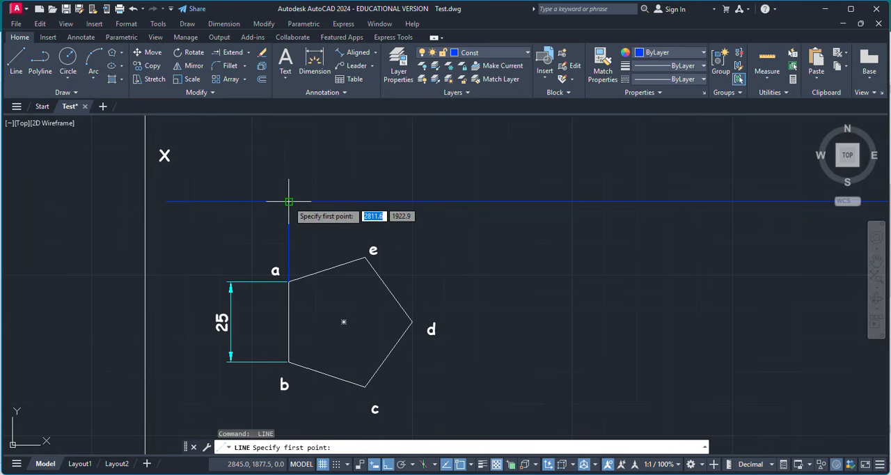
click(369, 380)
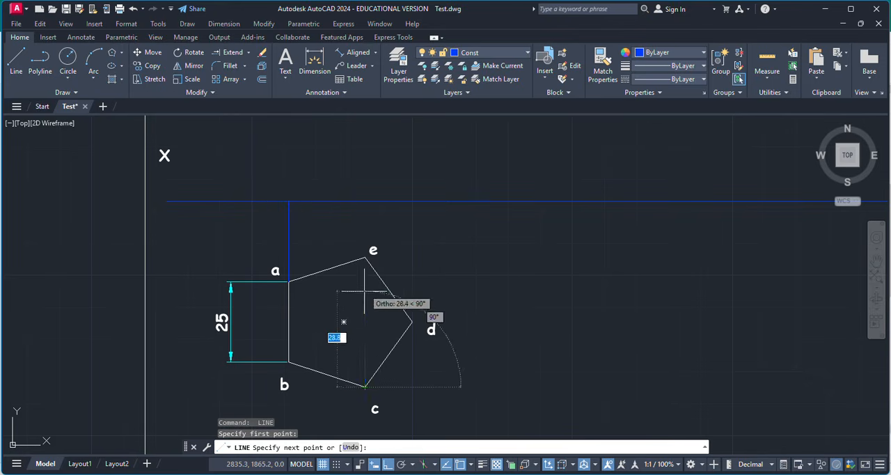
click(364, 202)
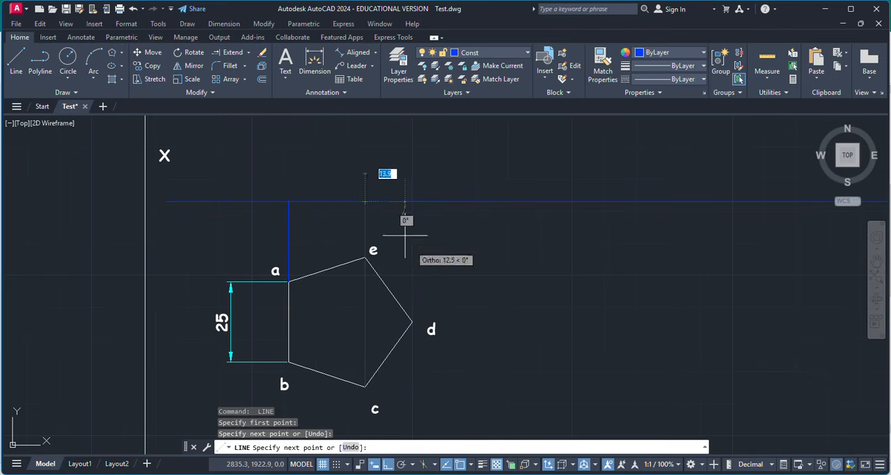
key(Return)
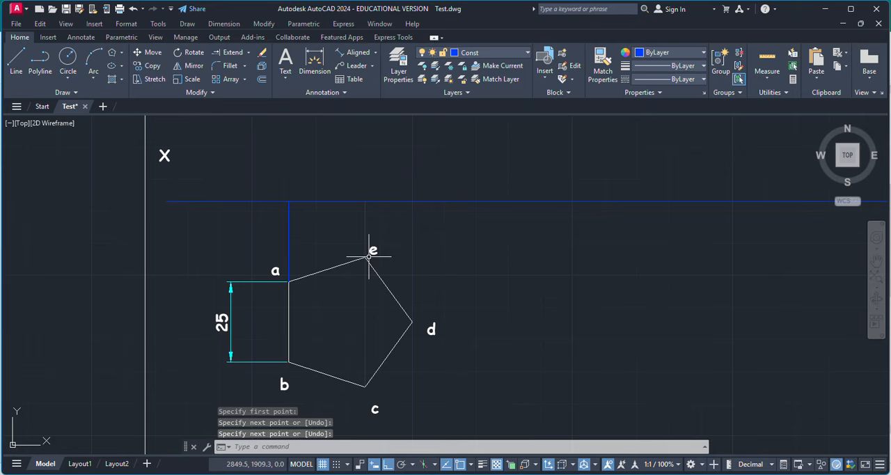
Draw a vertical projector line from corner d of the pentagon up to the XY line.
key(Return)
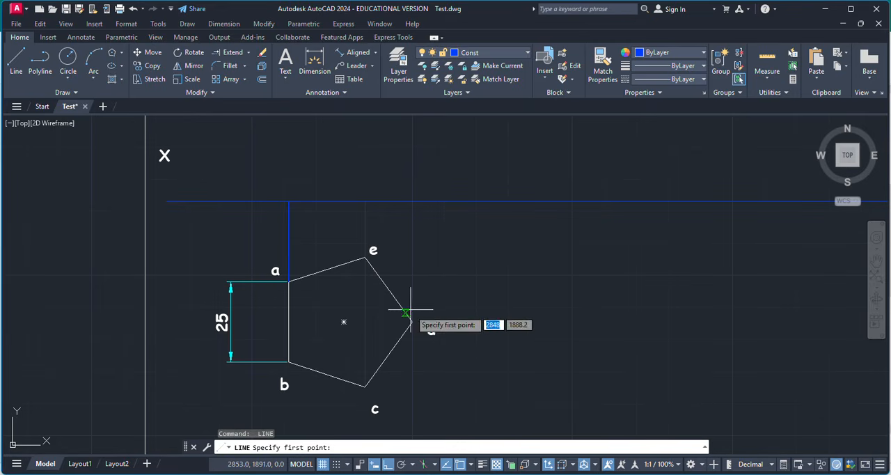
click(411, 318)
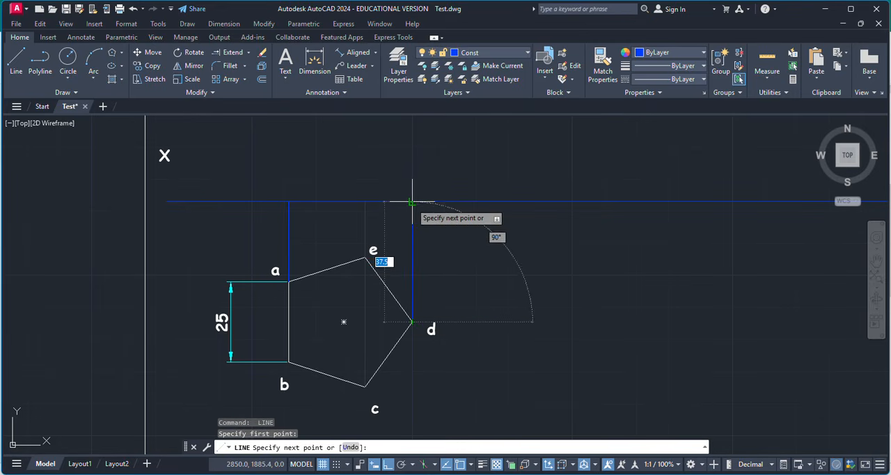
click(412, 202)
key(Return)
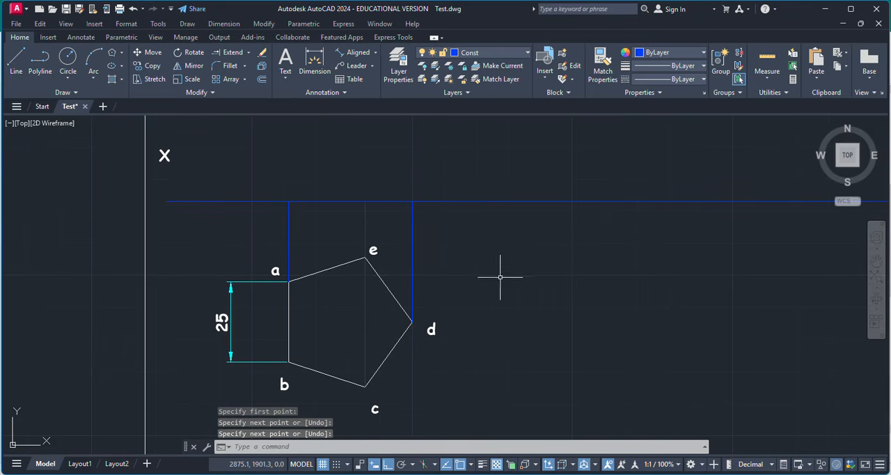
Make MainD the current layer.
click(398, 64)
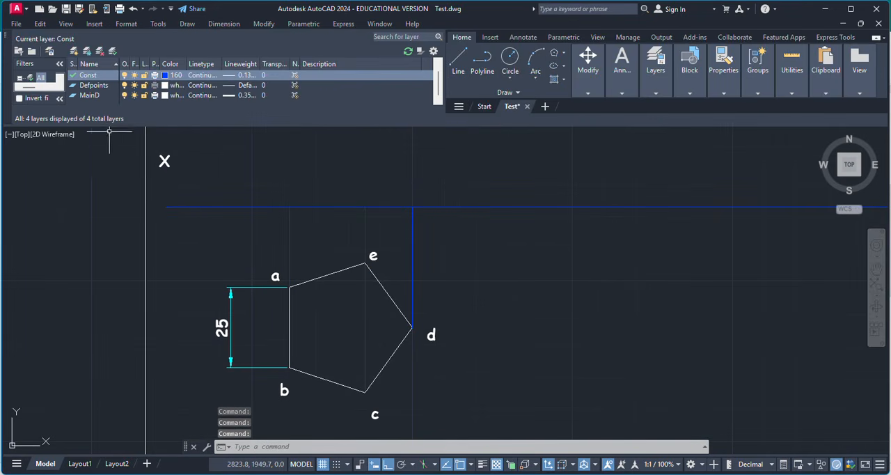
double_click(90, 96)
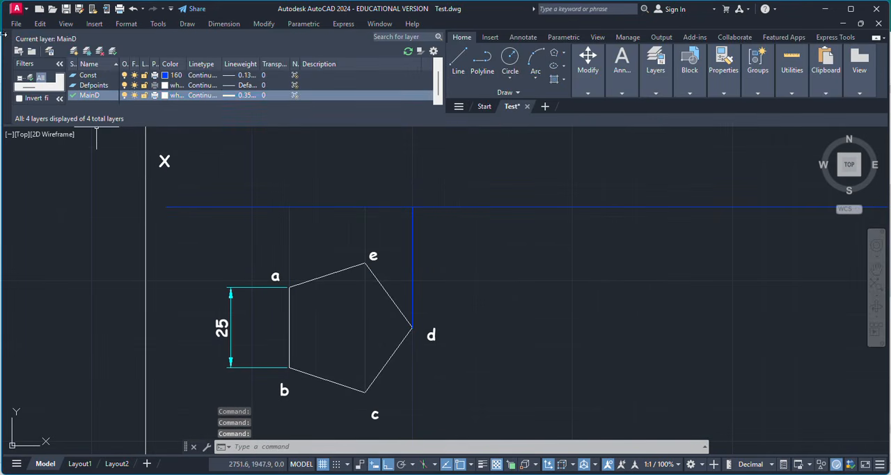
click(8, 37)
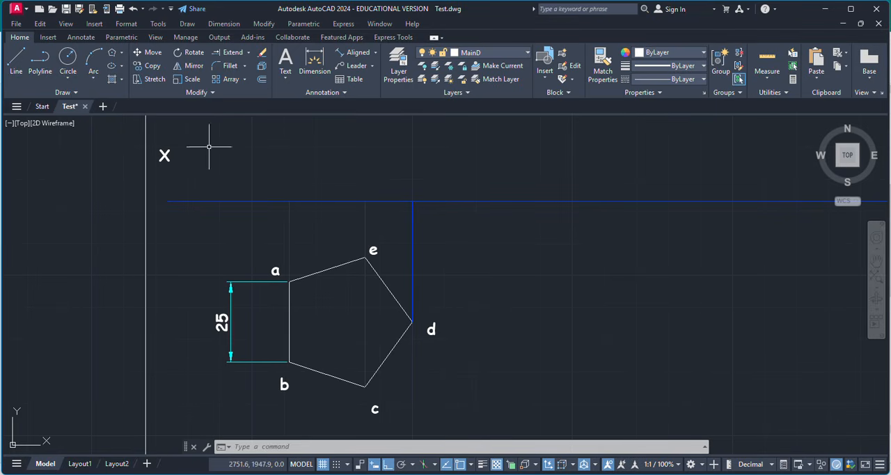
Draw the front view on the XY line as two connected segments from a's projector through c-e's projector to d's projector.
key(l)
key(Return)
click(288, 202)
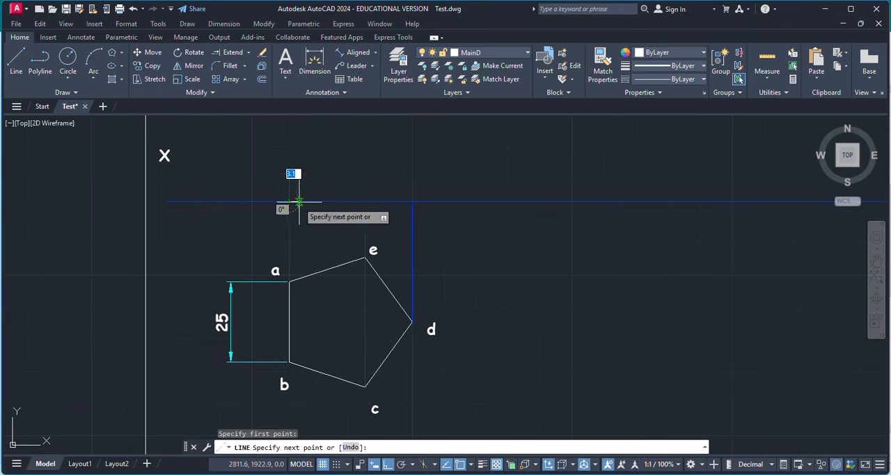
click(364, 199)
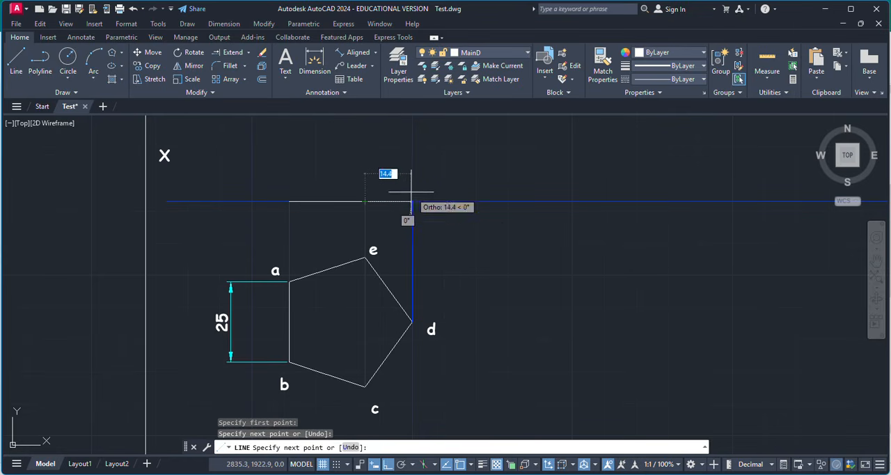
click(411, 193)
key(Escape)
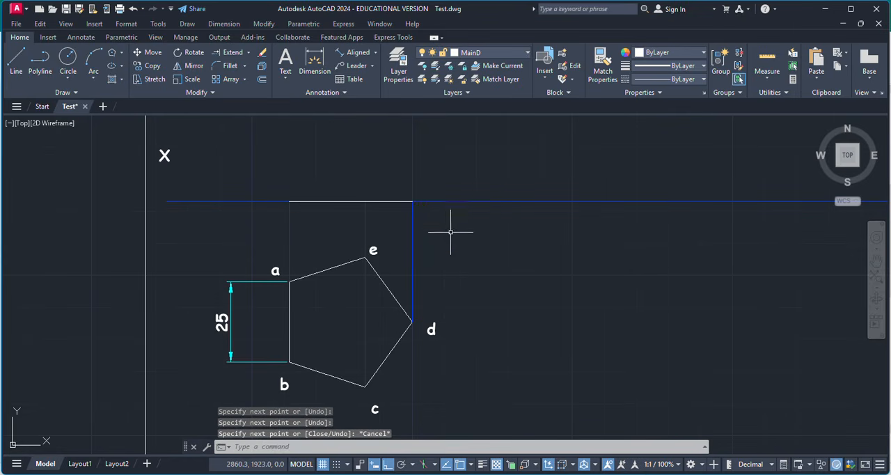
click(362, 201)
click(384, 201)
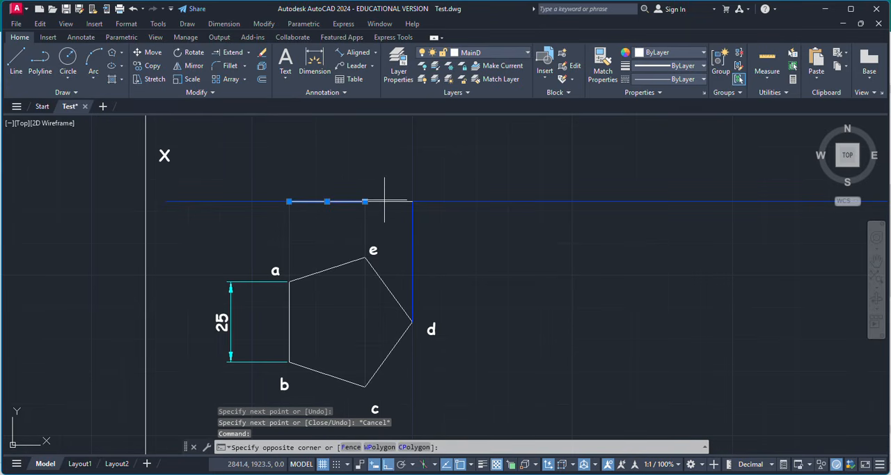
click(361, 228)
click(394, 202)
key(Escape)
key(Escape)
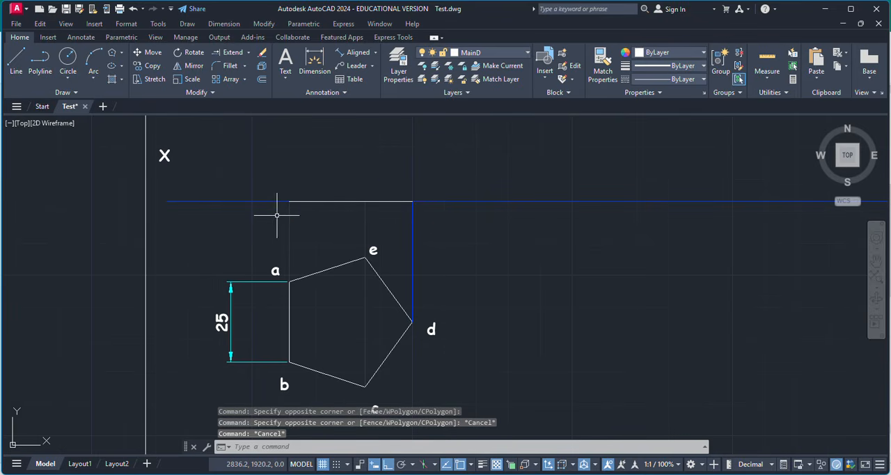
Add the text label "a'" above the XY line at the front view's end on a's projector.
click(285, 64)
click(277, 185)
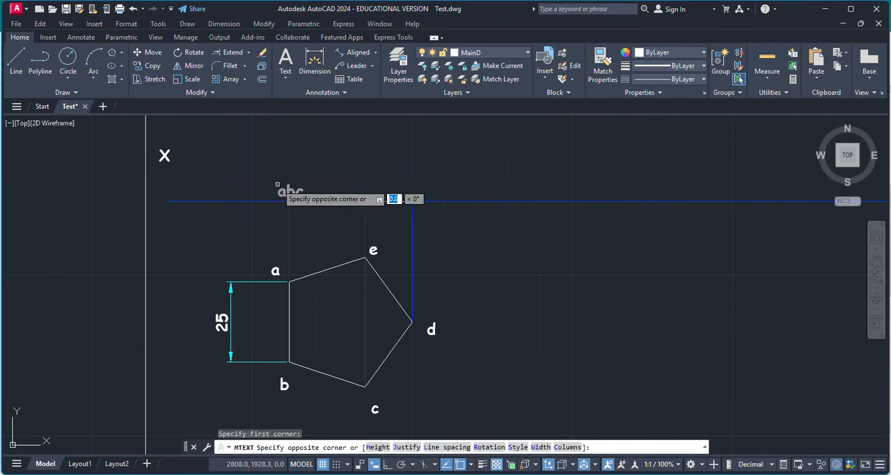
click(294, 195)
text(')
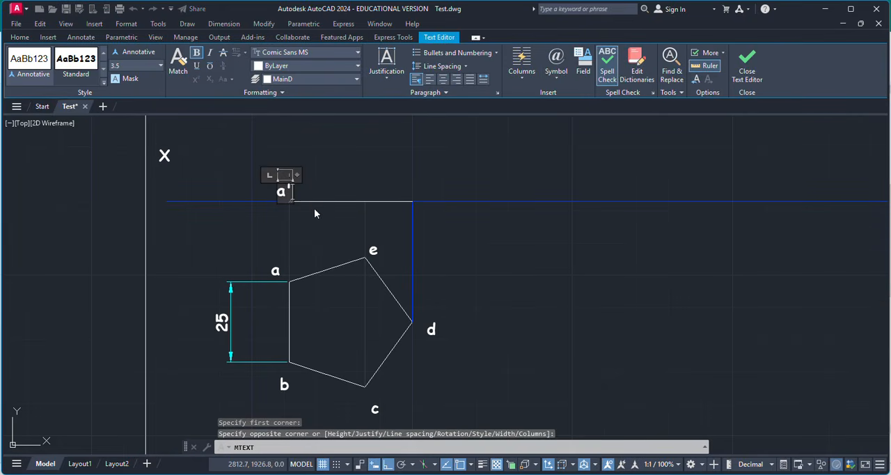
click(313, 208)
Add the text label "b'" just below the XY line, under the label a'.
key(Return)
scroll(285, 203, up, 4)
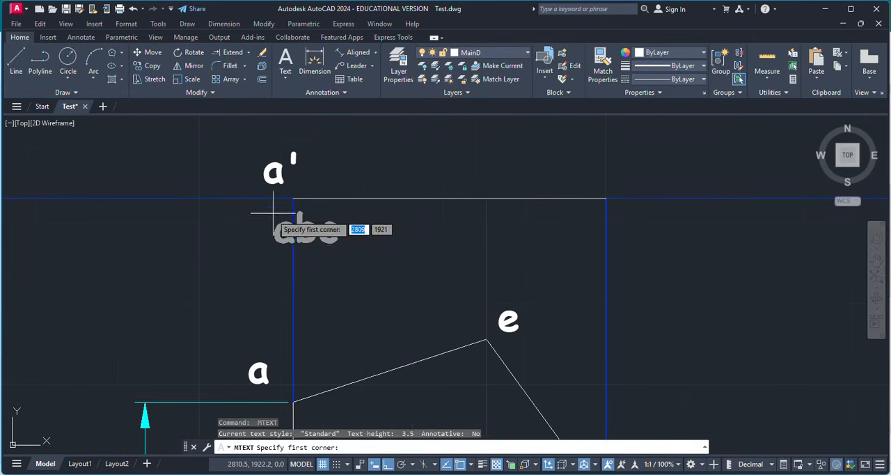
click(280, 205)
click(289, 222)
text(b')
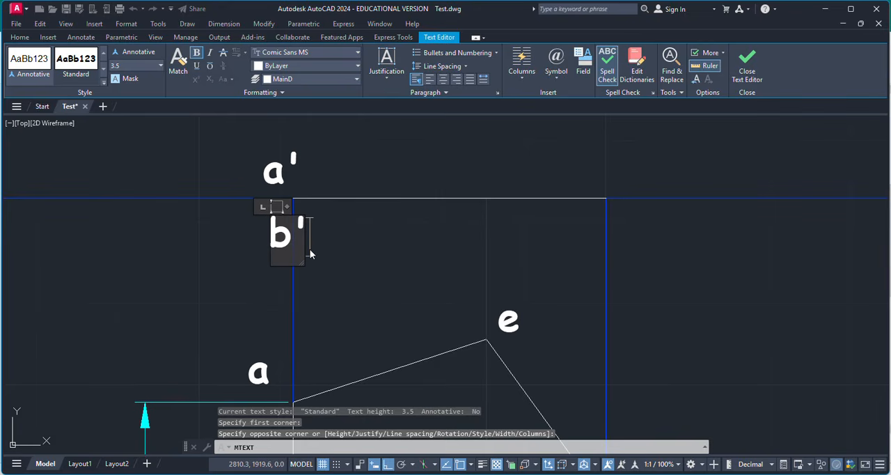
scroll(310, 249, down, 2)
key(Escape)
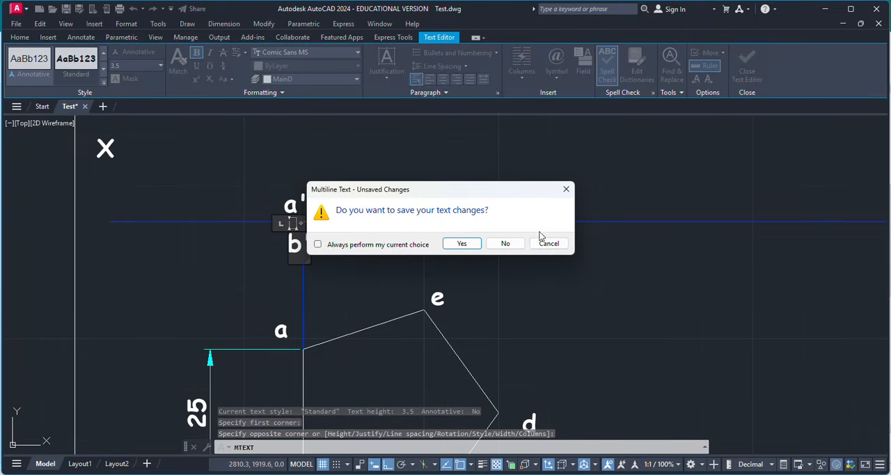
click(546, 242)
click(344, 264)
scroll(359, 255, down, 2)
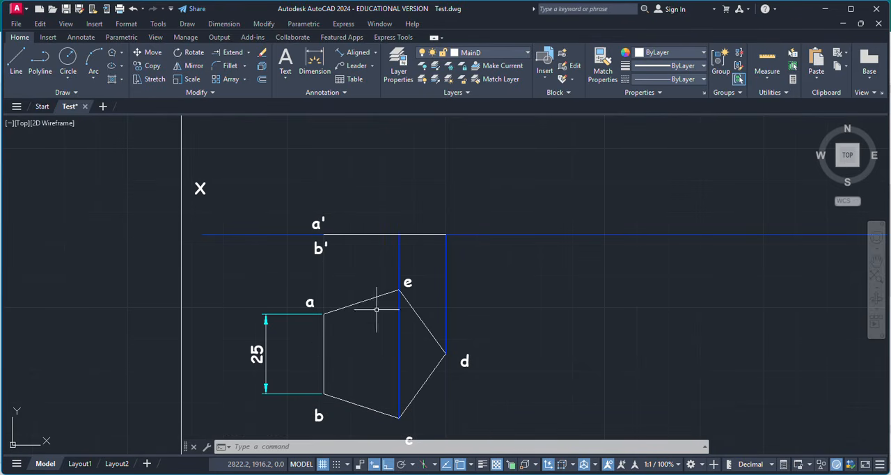
Add the text label "e'" above the front view line at e's projector.
scroll(394, 242, down, 1)
scroll(404, 243, up, 1)
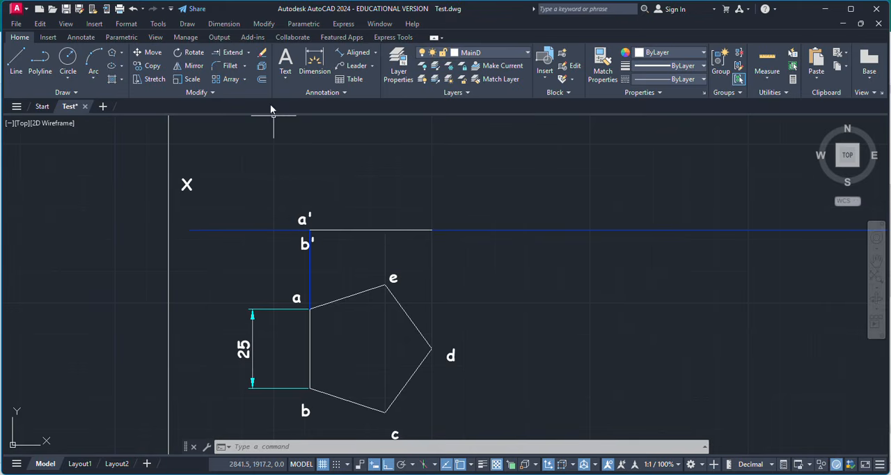
click(285, 69)
click(366, 224)
click(394, 216)
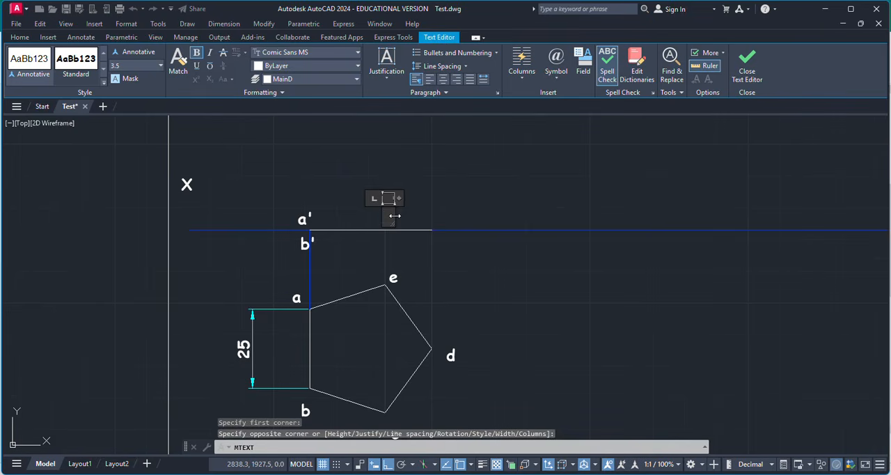
click(407, 219)
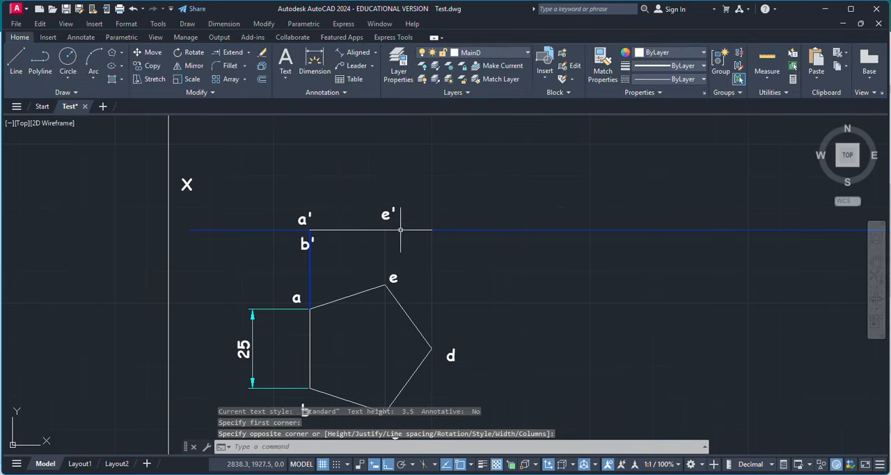
Add the text label "c'" just below the XY line, under the label e'.
key(Return)
click(391, 238)
click(401, 247)
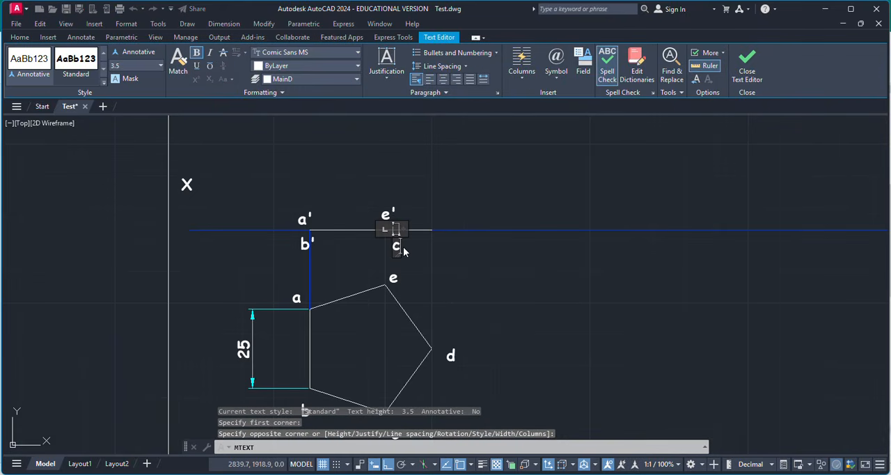
click(447, 210)
Add the text label "d'" just above the XY line at the front view's end on d's projector.
key(Return)
click(439, 215)
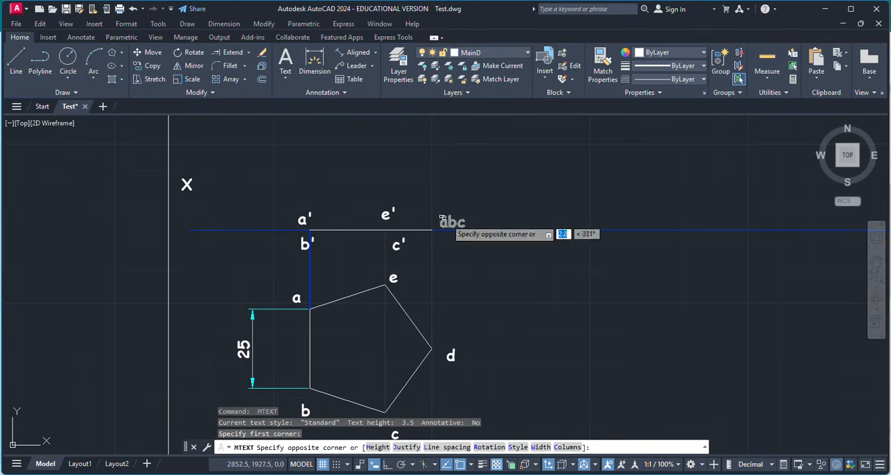
click(454, 226)
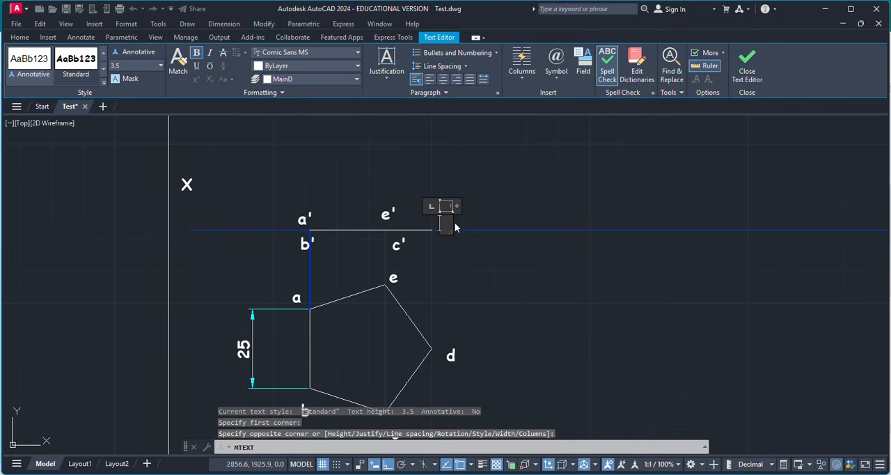
click(487, 275)
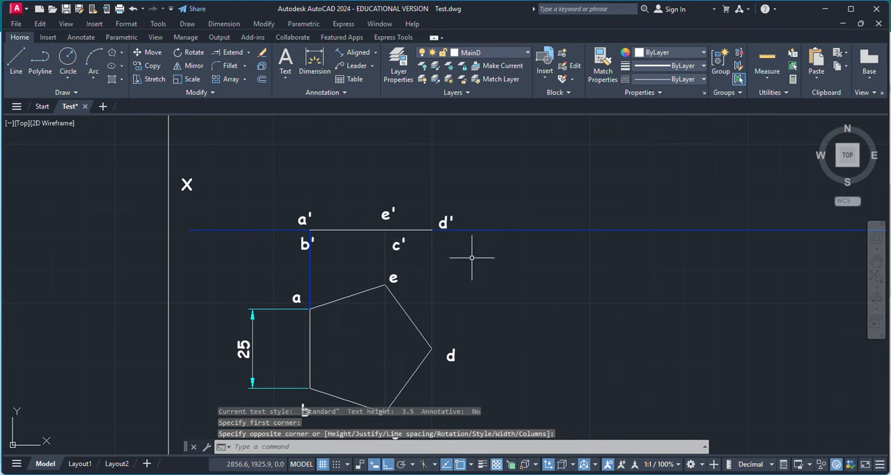
Copy the front view line with its five labels from its a'-b' end about 77 mm along the XY line towards Y.
scroll(369, 296, down, 2)
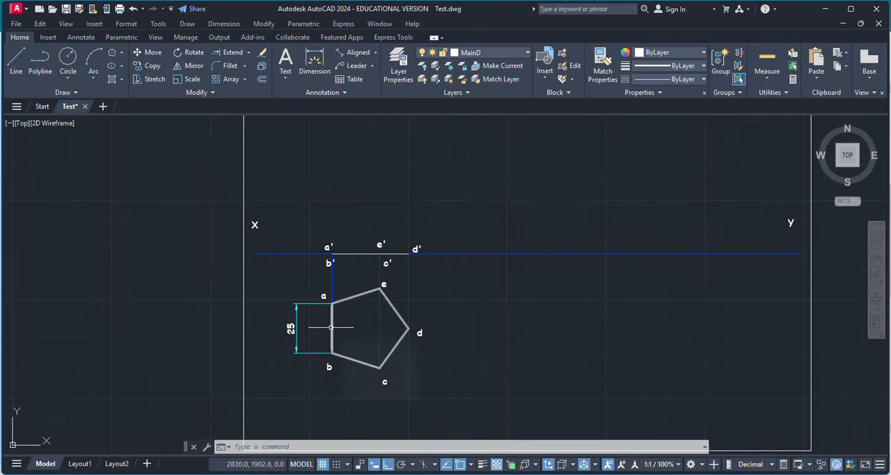
click(314, 229)
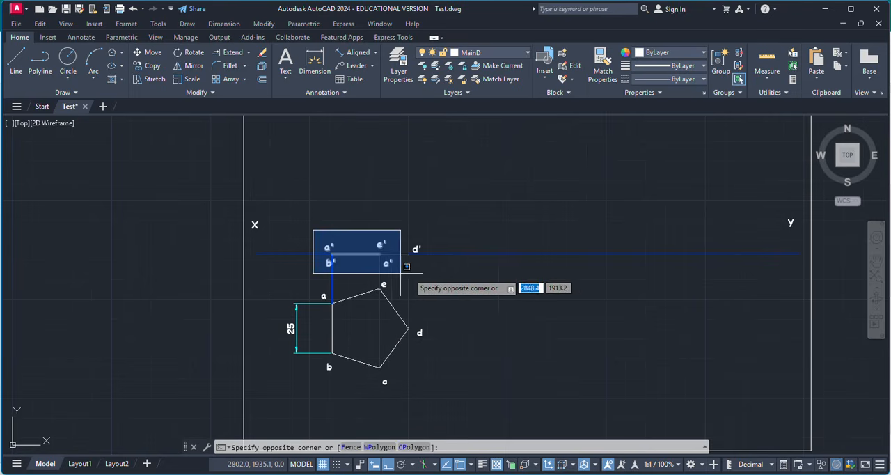
click(429, 275)
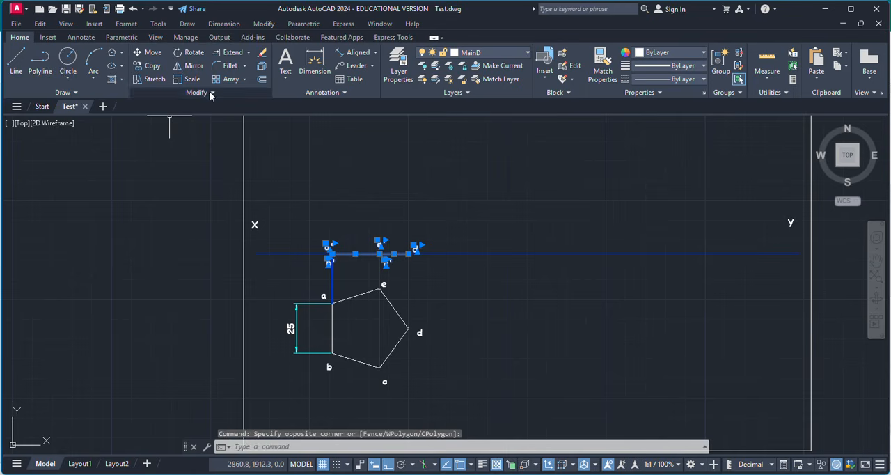
click(147, 67)
scroll(319, 246, up, 4)
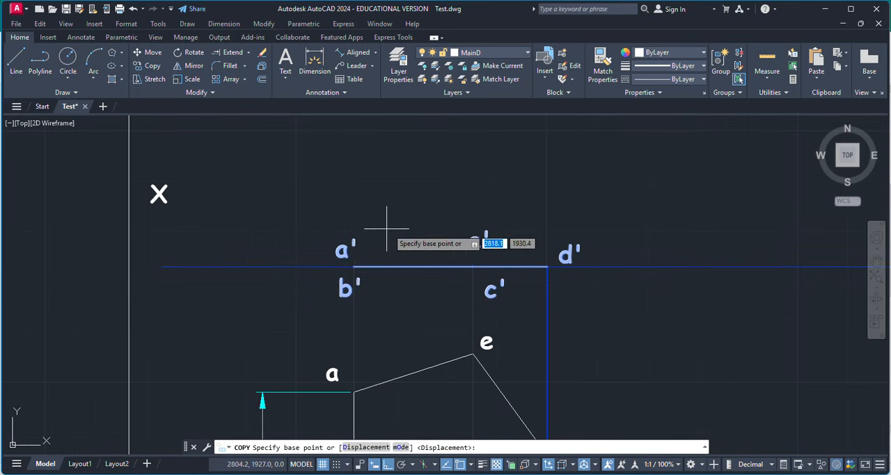
click(356, 267)
scroll(404, 241, down, 3)
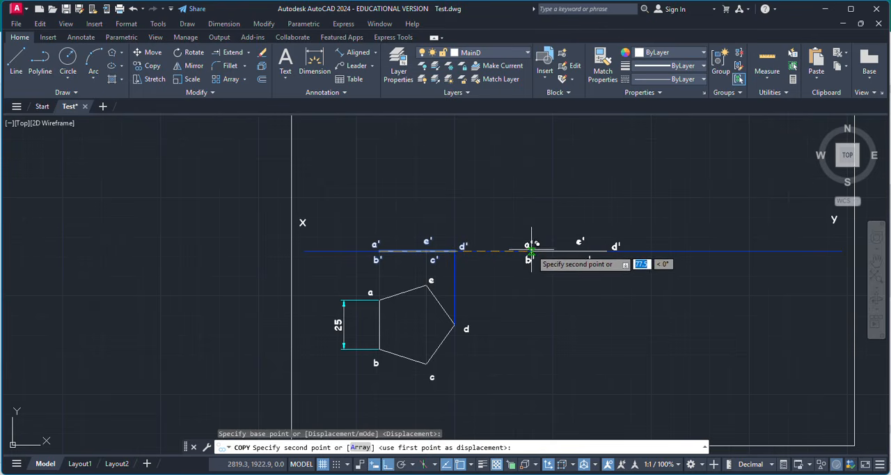
click(531, 250)
key(Escape)
Rotate the copied front view and its labels by 60° about its a'-b' end on the XY line.
scroll(628, 263, up, 2)
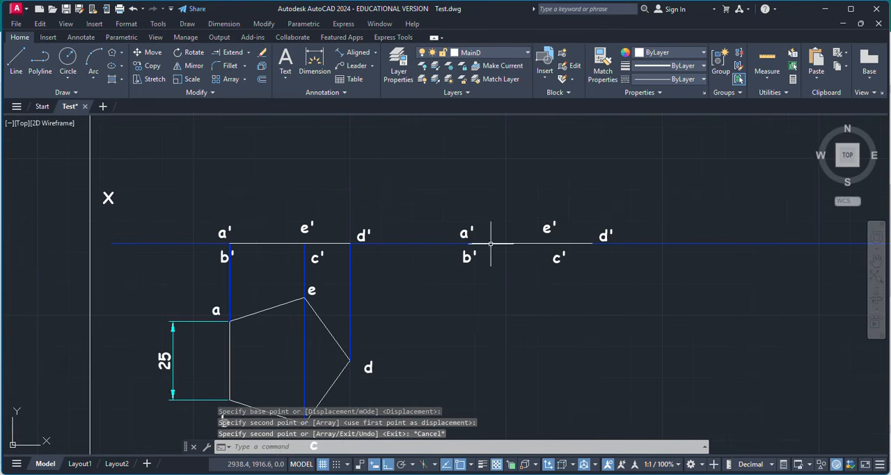
click(433, 194)
click(631, 291)
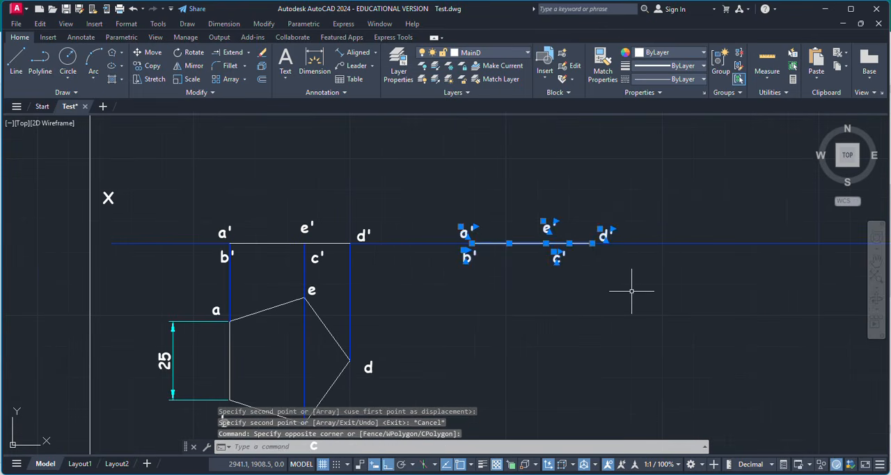
scroll(310, 301, down, 2)
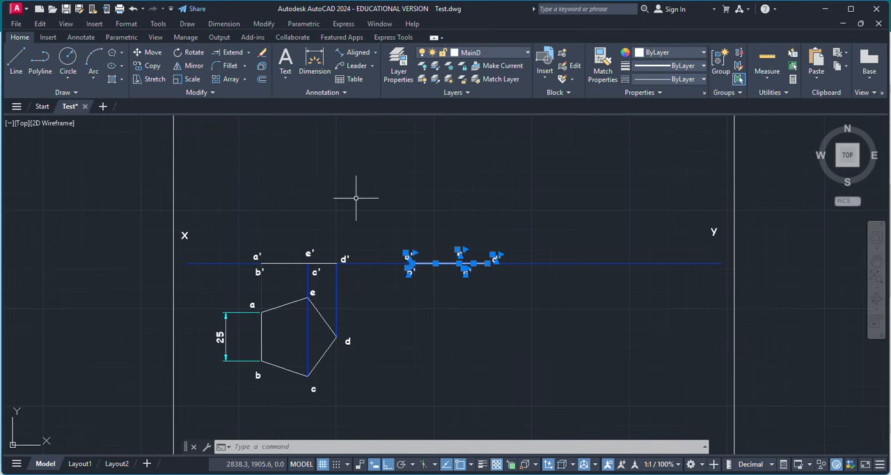
click(190, 52)
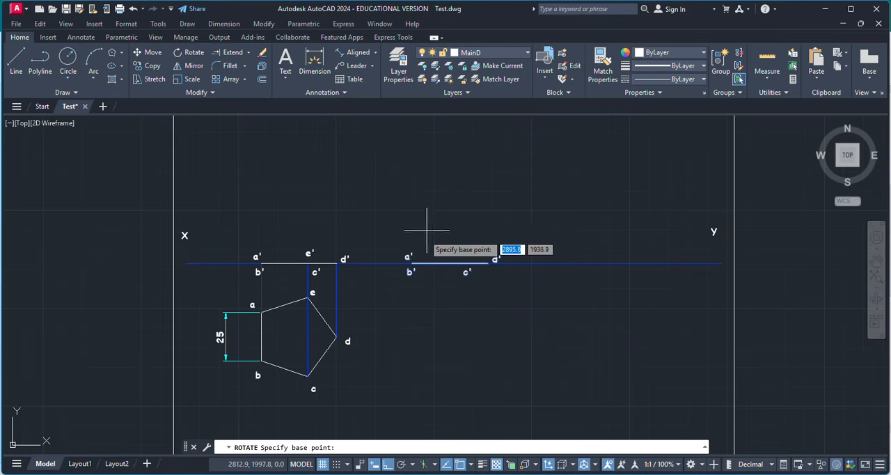
scroll(408, 251, up, 5)
click(383, 258)
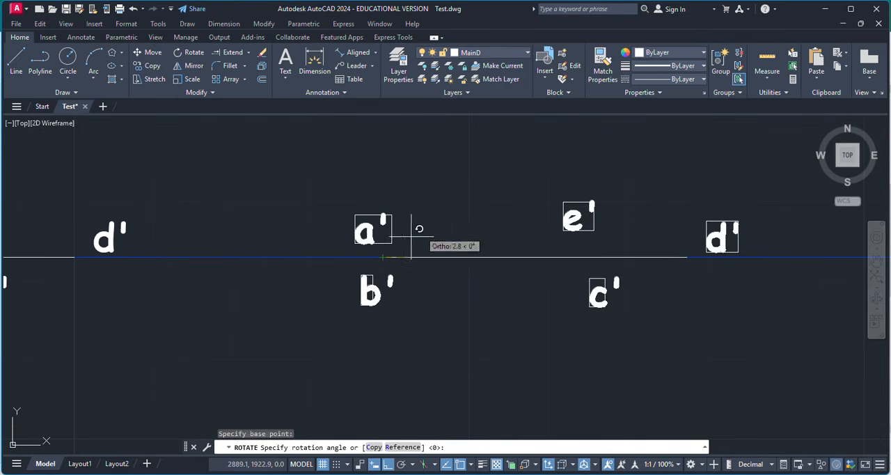
scroll(454, 230, down, 3)
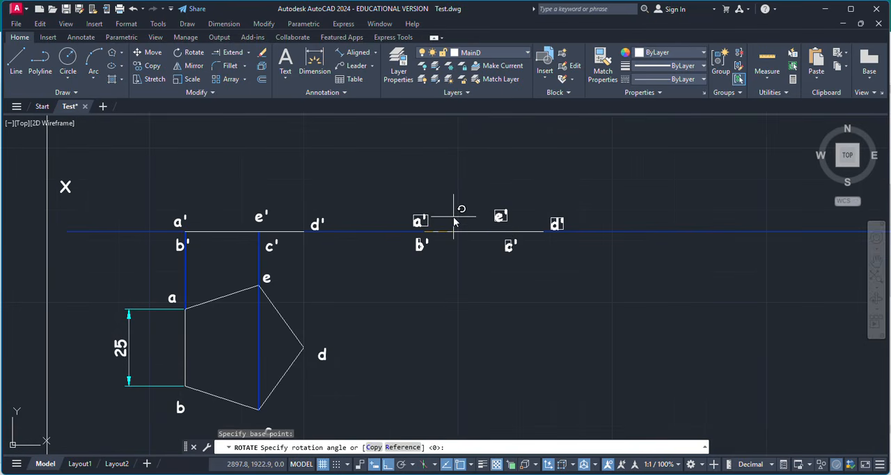
text(60)
key(Return)
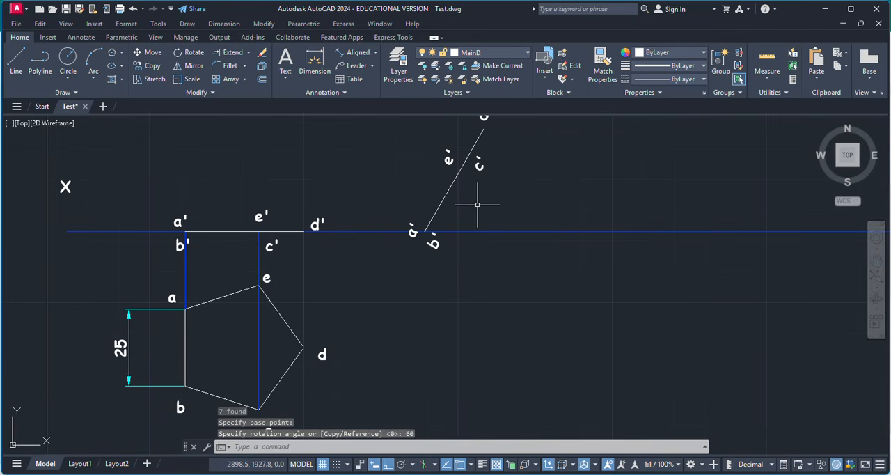
Add an angular dimension between the tilted front view and the XY line.
click(375, 53)
click(361, 114)
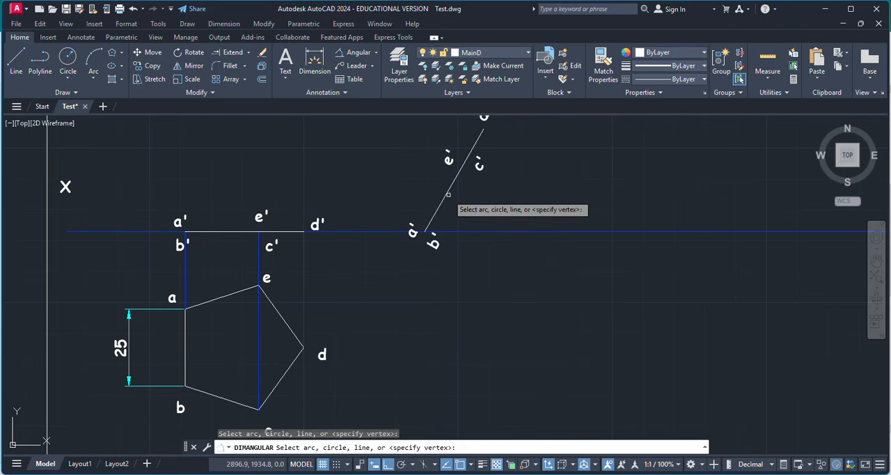
click(445, 197)
click(476, 230)
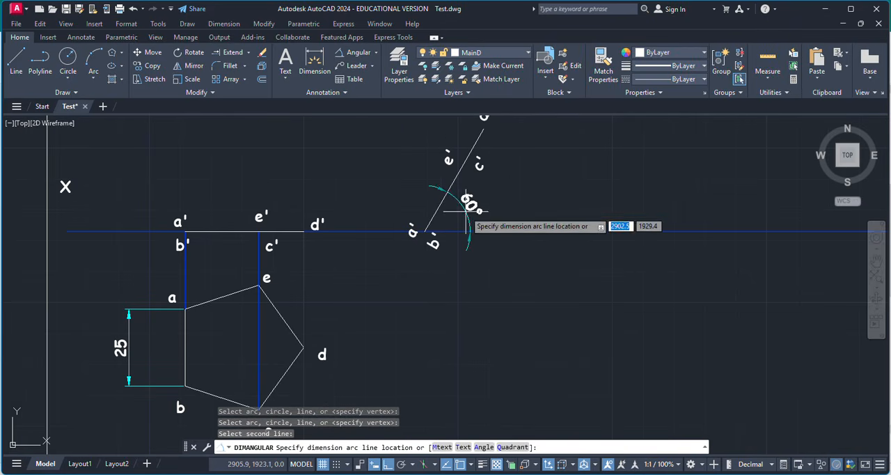
click(471, 202)
scroll(510, 202, down, 2)
key(Escape)
scroll(462, 223, up, 2)
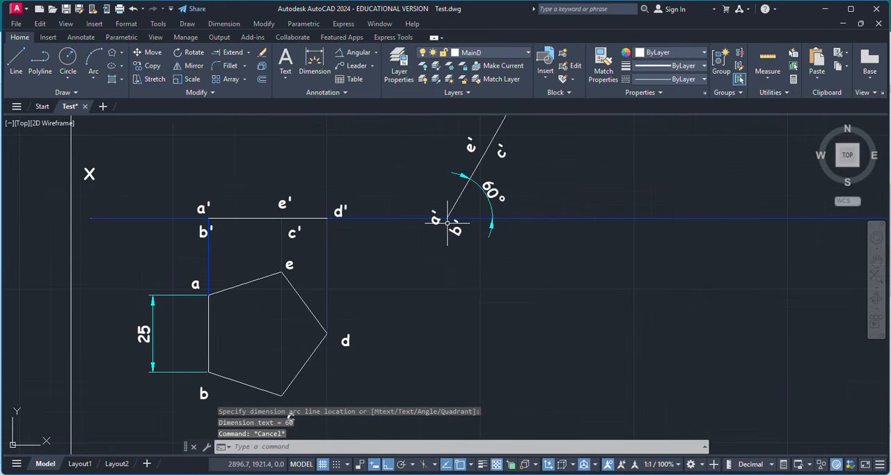
scroll(448, 222, up, 2)
scroll(513, 223, down, 2)
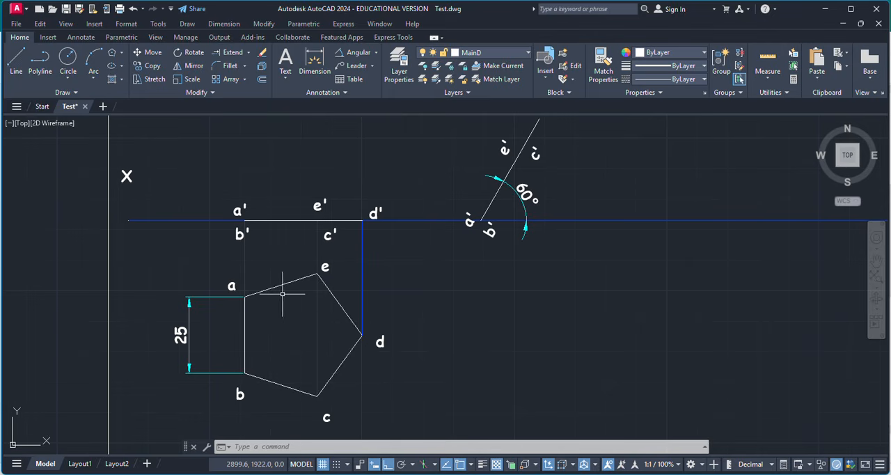
scroll(367, 277, down, 2)
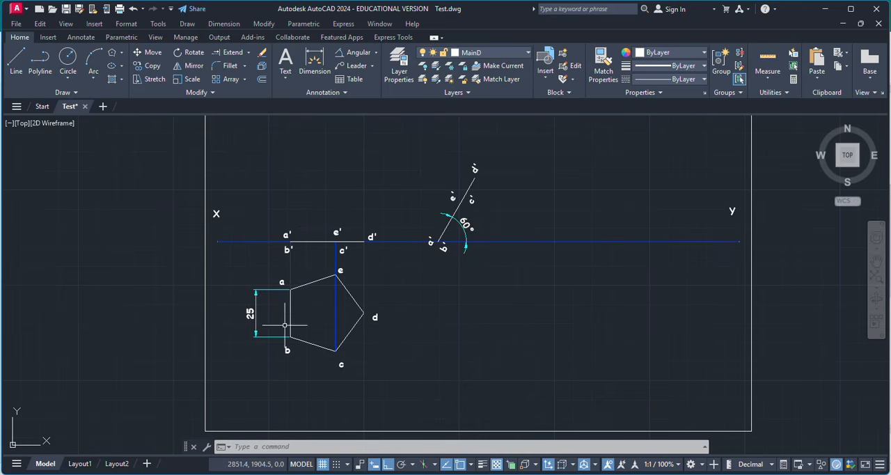
scroll(457, 224, up, 2)
scroll(461, 244, down, 2)
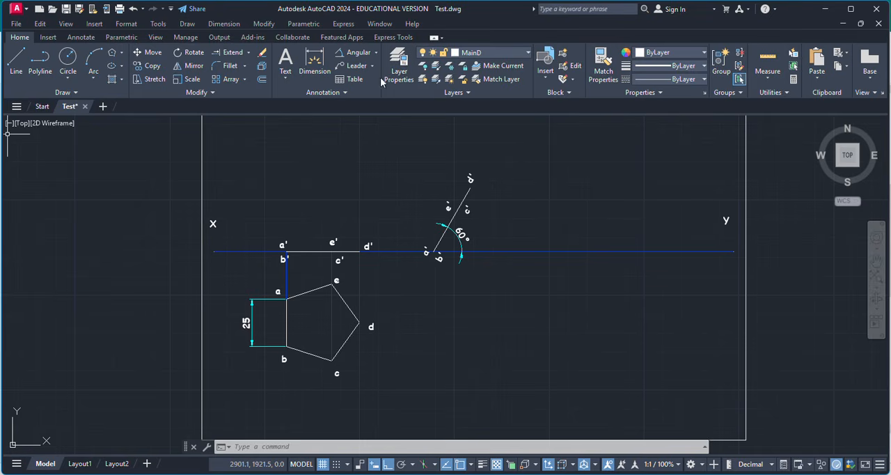
Make Const the current layer and close the layer manager.
click(399, 66)
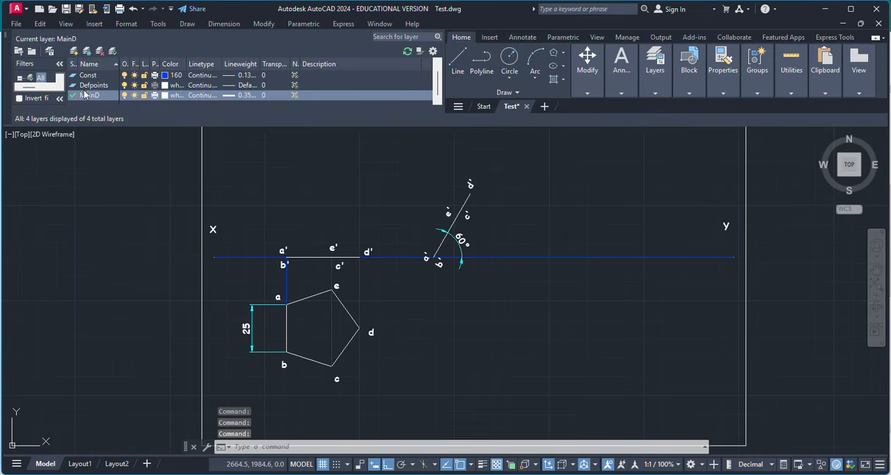
click(96, 76)
click(112, 52)
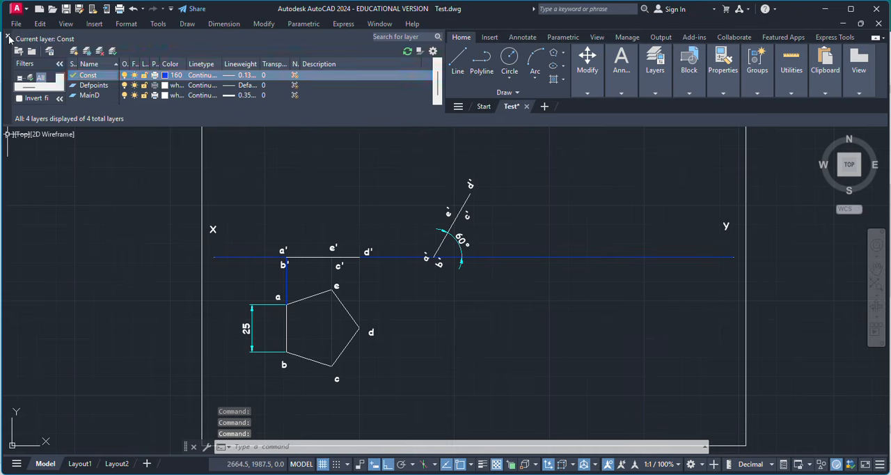
click(7, 34)
Draw a vertical projector line from the tilted front view's a'-b' end down past the pentagon's lowest level.
click(15, 62)
scroll(414, 254, up, 5)
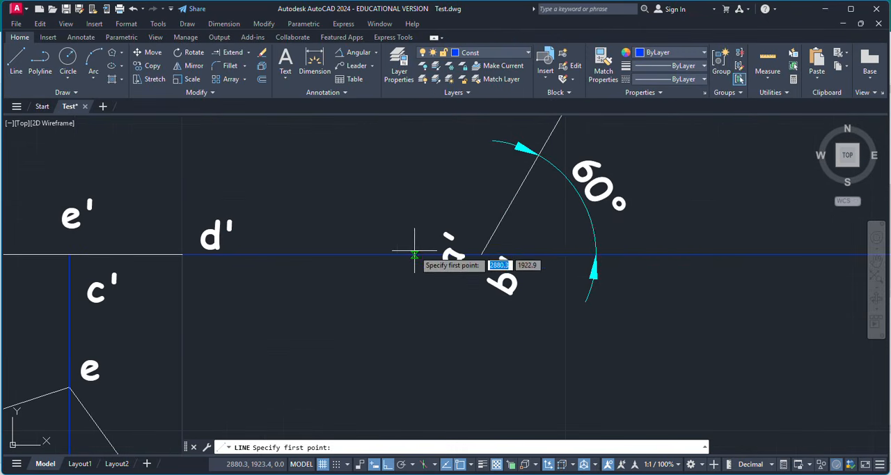
click(480, 255)
scroll(481, 224, down, 3)
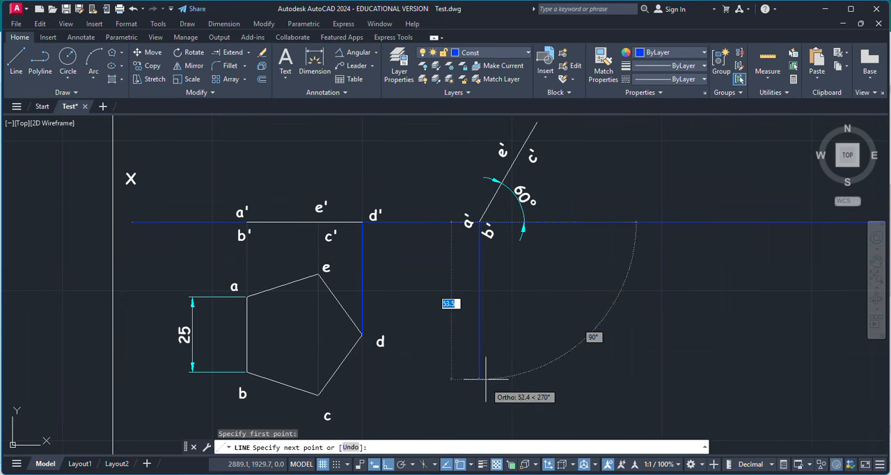
click(479, 421)
key(Return)
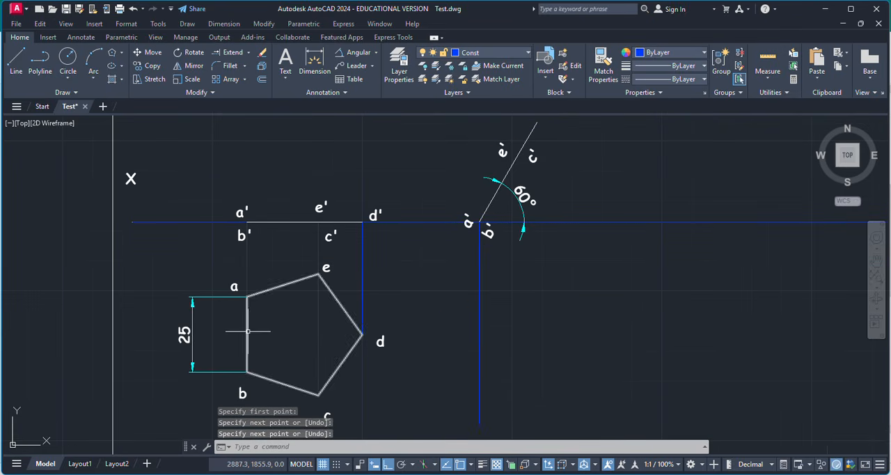
Draw a horizontal projector line from the pentagon's corner a to the vertical projector of the tilted view's a'-b' end.
scroll(252, 327, up, 4)
key(Return)
click(237, 249)
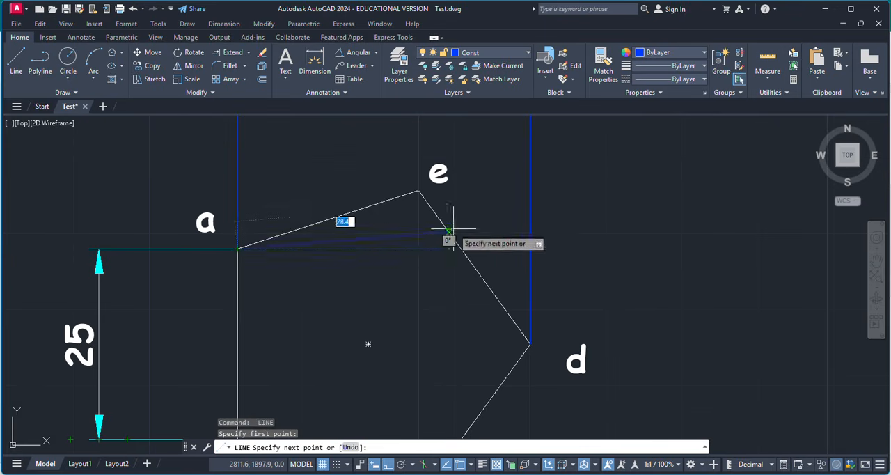
scroll(418, 234, down, 3)
click(569, 239)
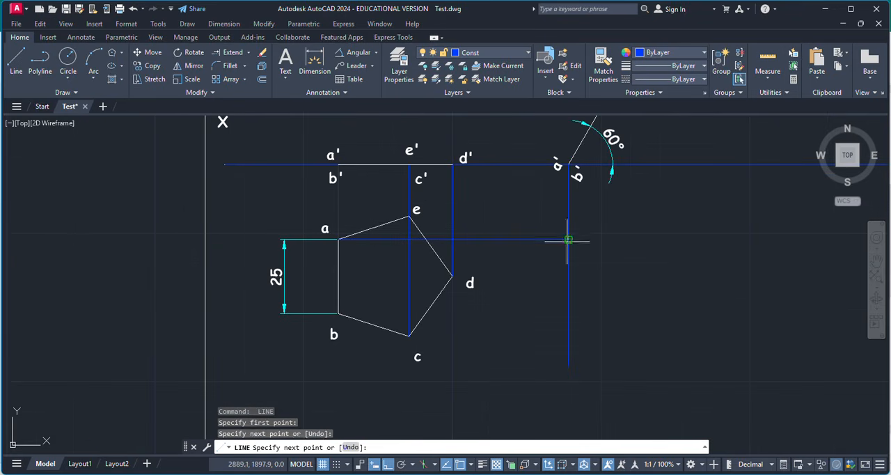
key(Return)
key(Return)
Draw a horizontal projector line from the pentagon's corner b to the same vertical a'-b' projector.
click(337, 314)
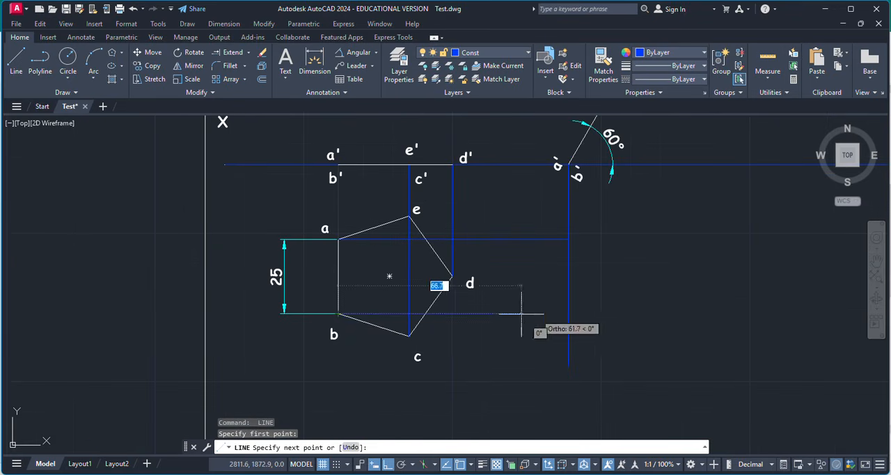
click(568, 314)
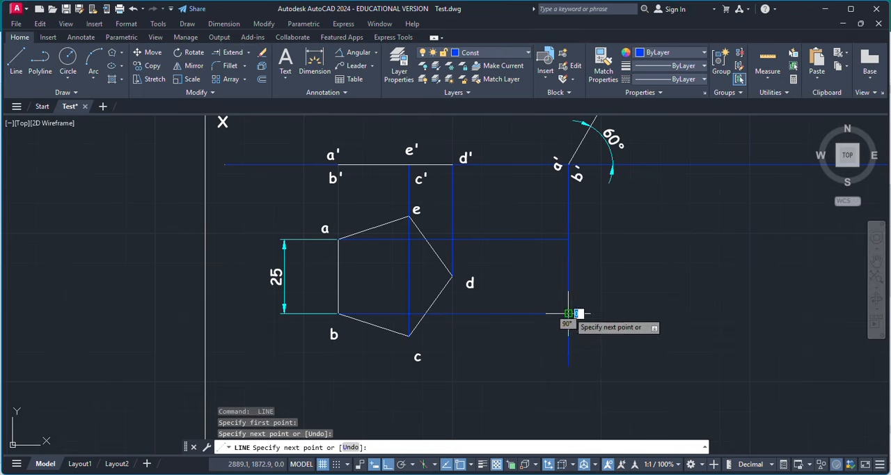
key(Escape)
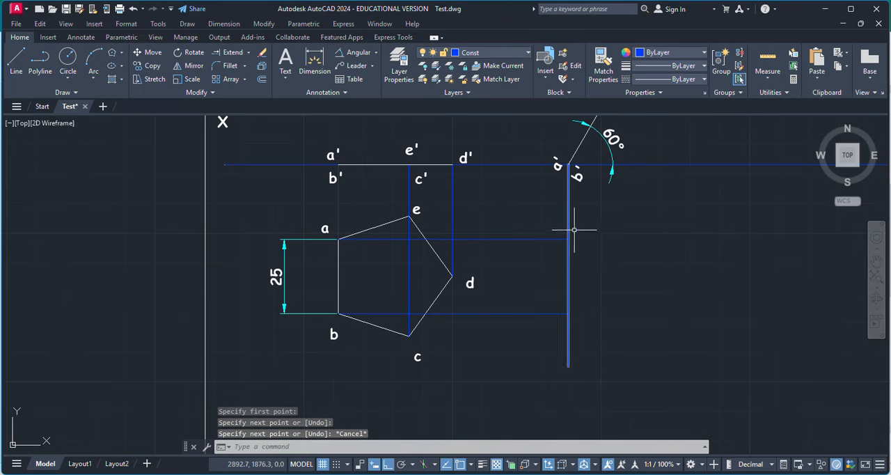
Copy the pentagon's labels a and b beside the ends of their horizontal projectors at the tilted a'-b' projector.
click(325, 227)
key(ctrl+c)
key(ctrl+v)
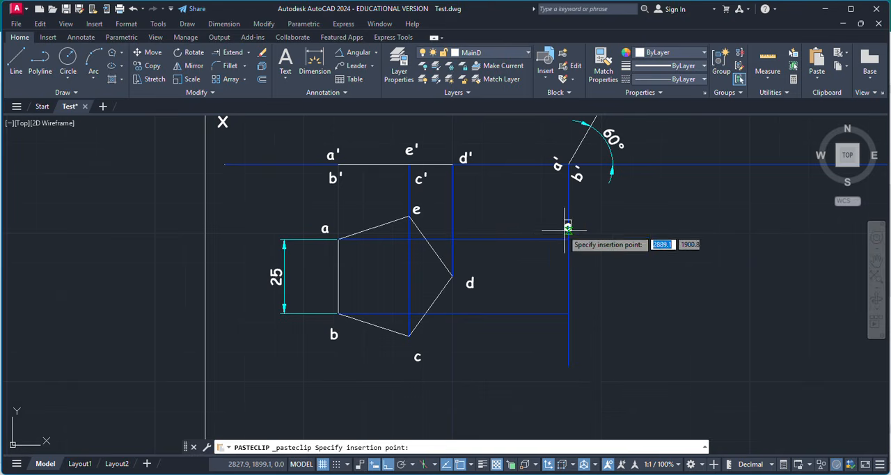
click(341, 338)
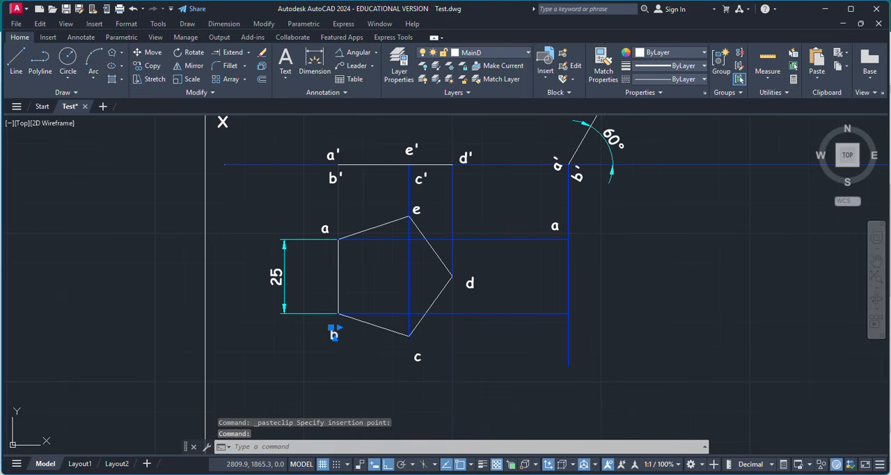
key(ctrl+v)
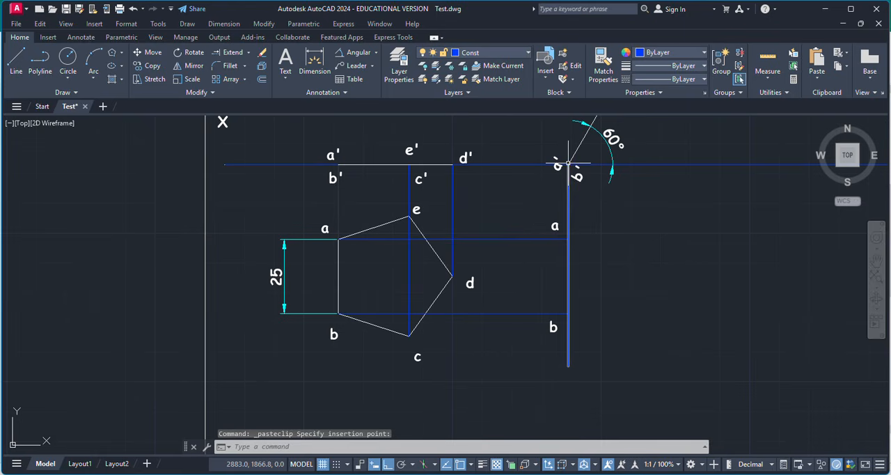
click(568, 162)
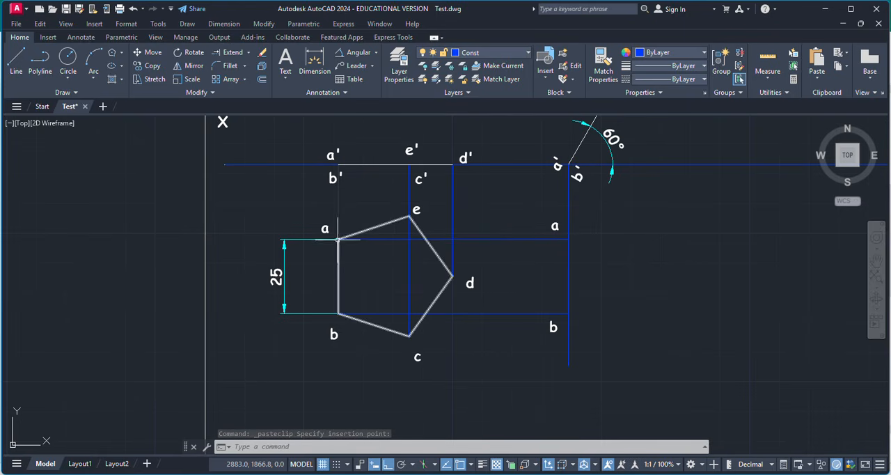
click(568, 169)
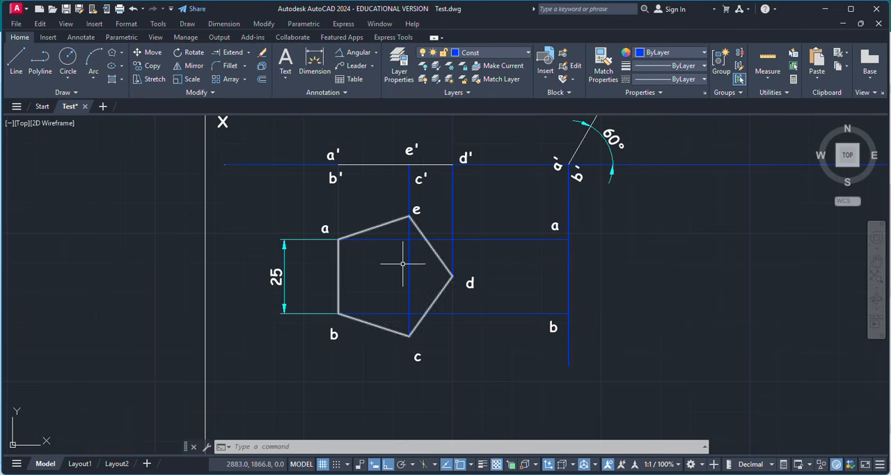
click(17, 61)
scroll(592, 247, up, 3)
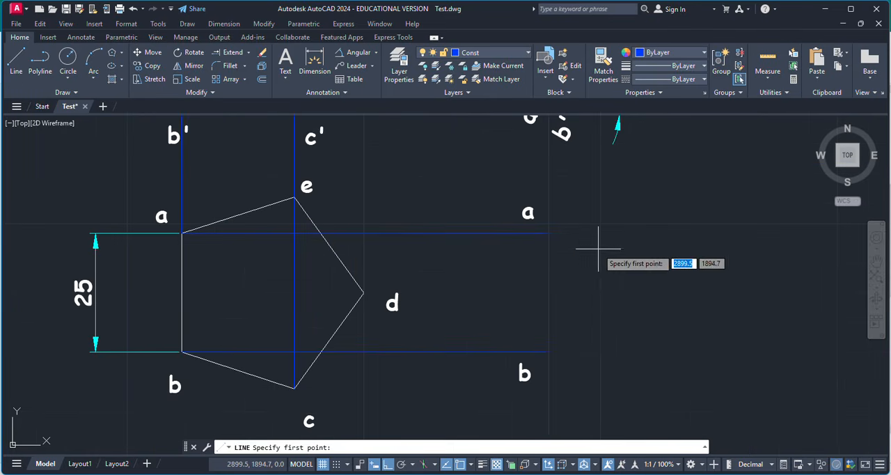
scroll(577, 253, down, 6)
scroll(586, 212, up, 6)
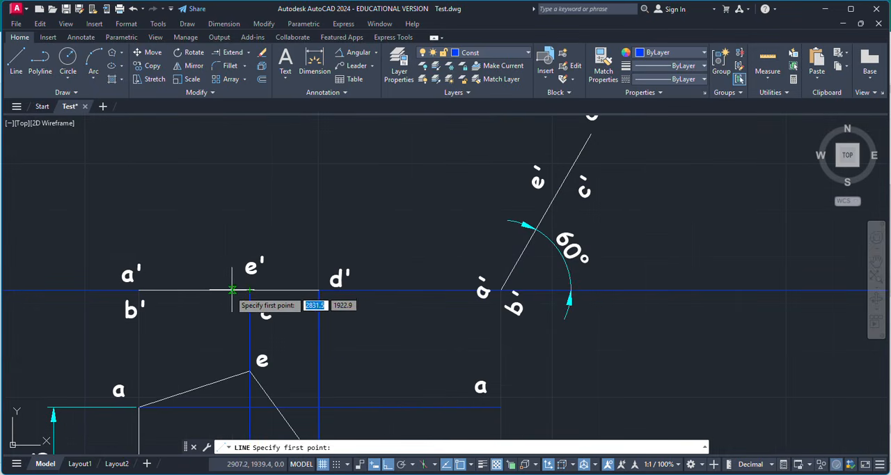
key(Escape)
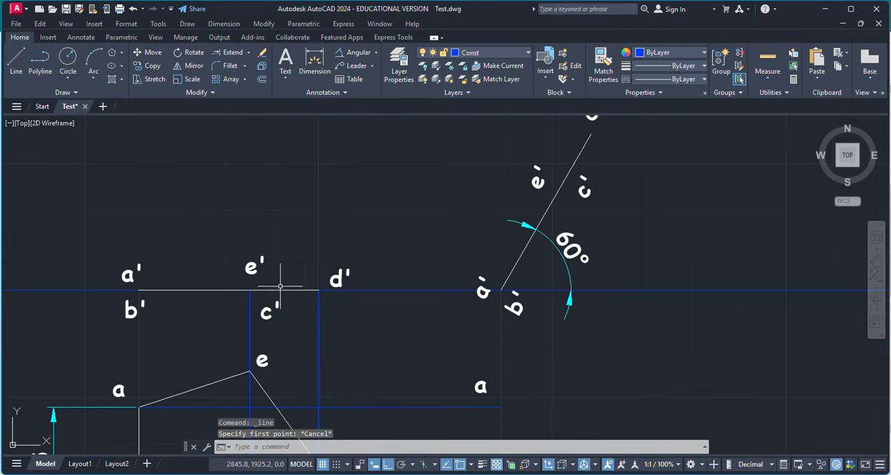
click(175, 290)
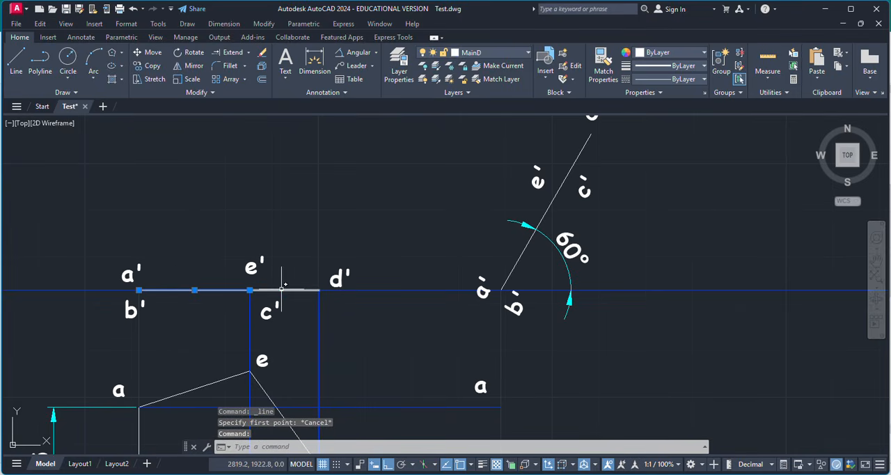
key(Escape)
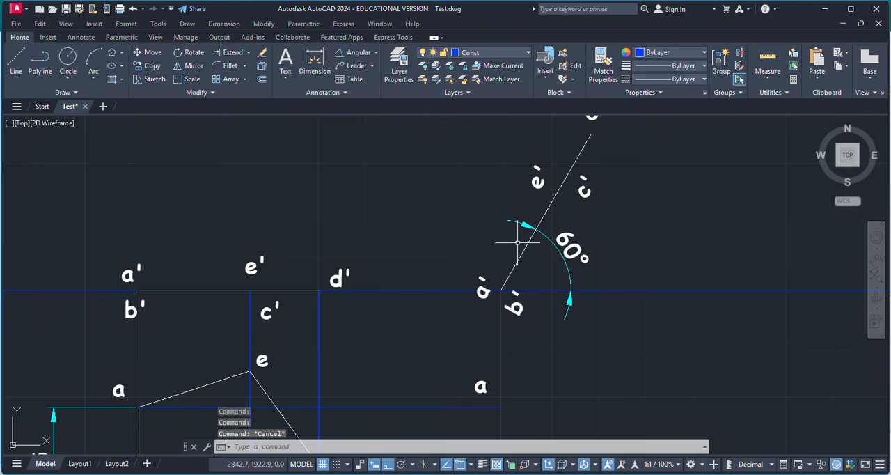
click(549, 204)
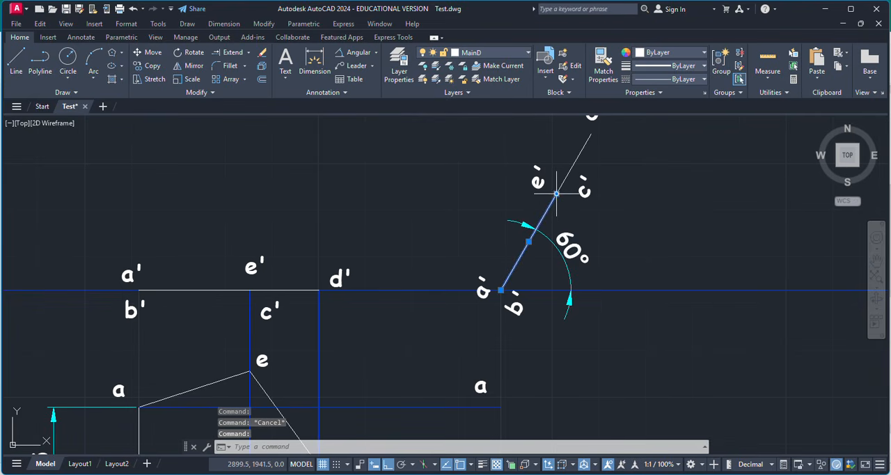
key(Escape)
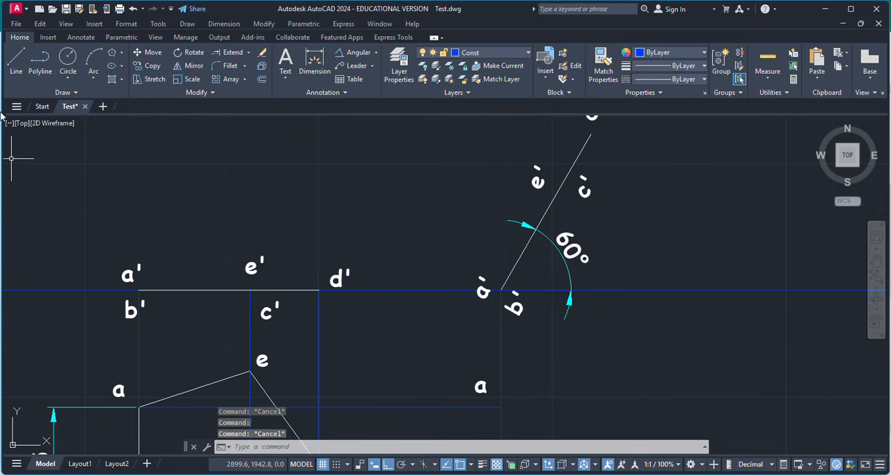
Draw a vertical projector line from the e'-c' point on the tilted front view down past the pentagon's lowest corner.
click(15, 61)
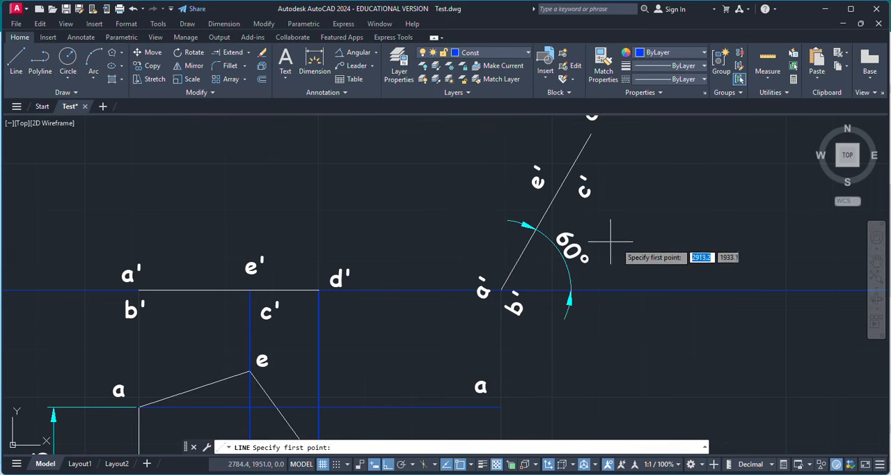
click(551, 201)
scroll(556, 292, down, 4)
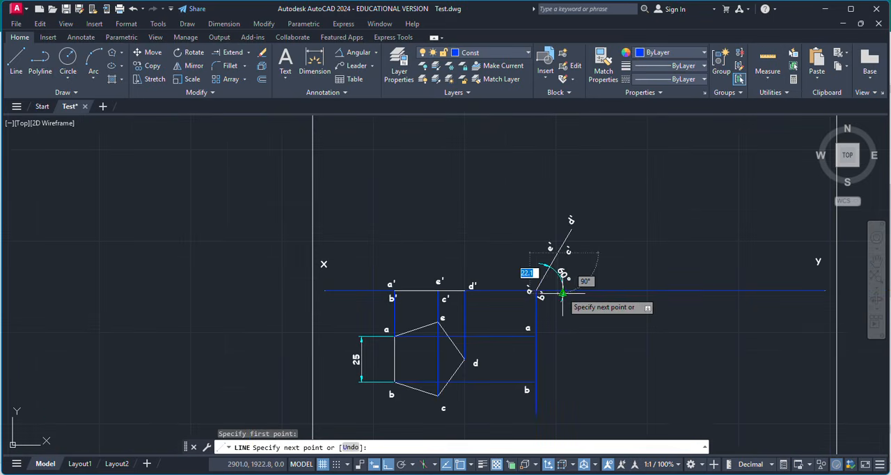
scroll(562, 293, down, 2)
click(560, 377)
key(Return)
scroll(590, 333, up, 2)
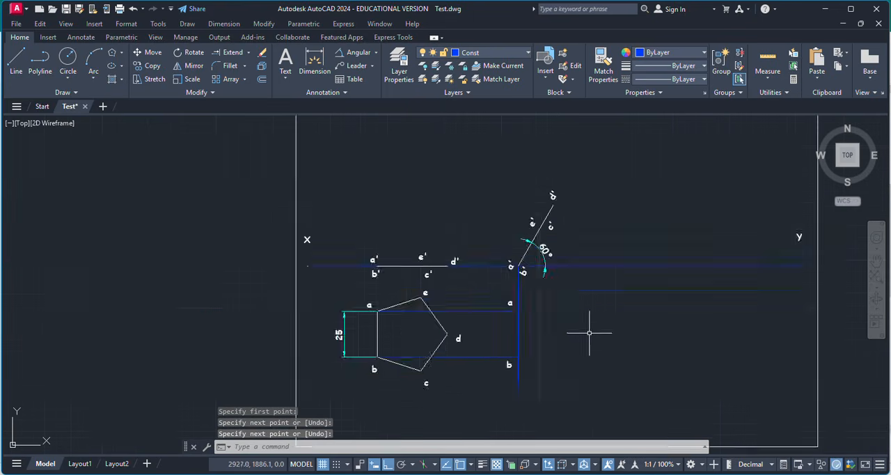
scroll(589, 332, up, 2)
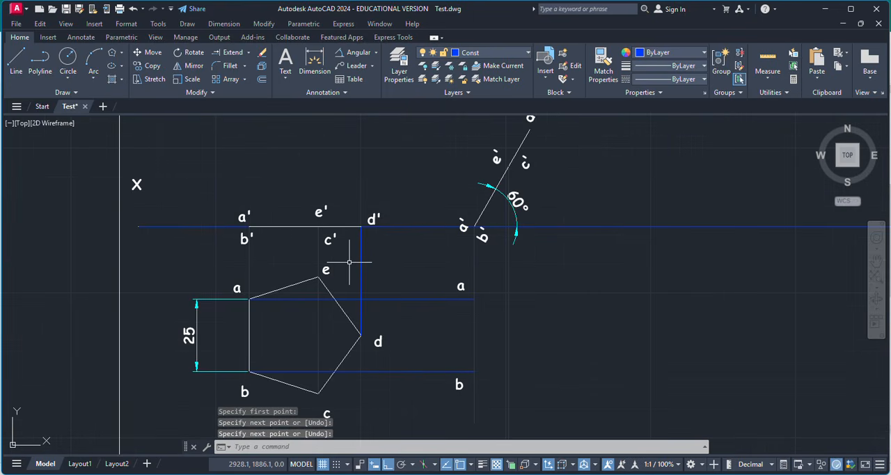
Draw a horizontal projector line from the pentagon's corner e to the vertical projector of the tilted e'-c' point.
key(Return)
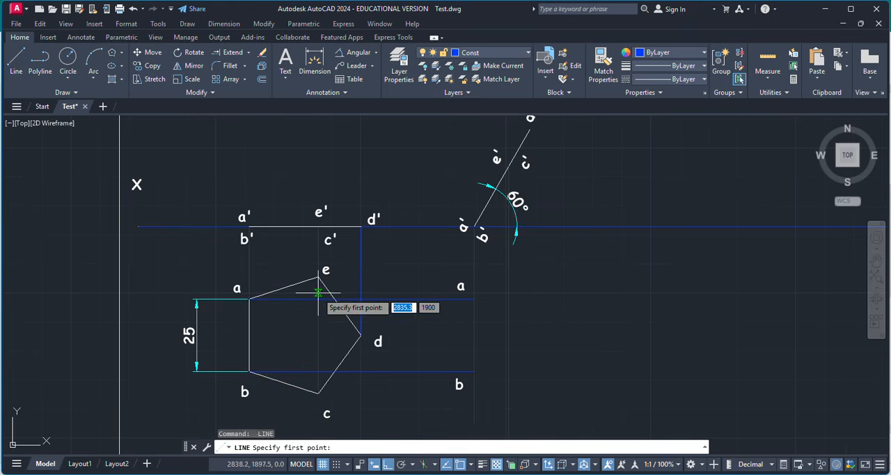
scroll(318, 294, up, 2)
click(318, 267)
scroll(469, 266, down, 2)
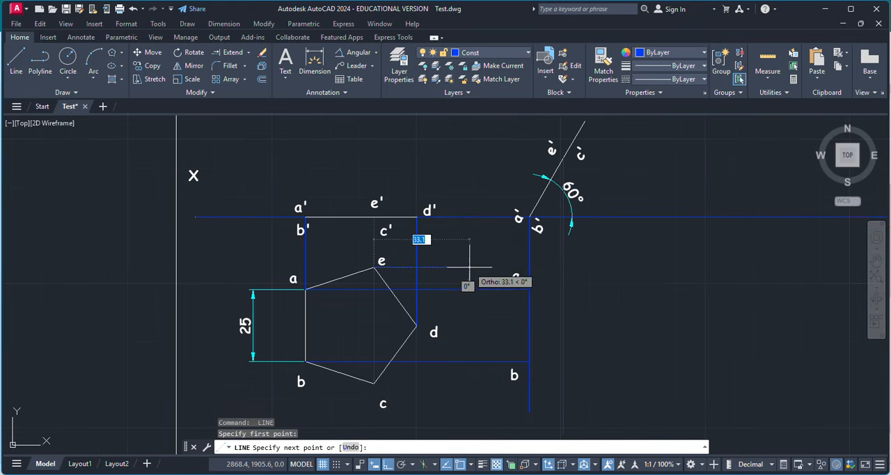
click(564, 270)
key(Return)
Draw a horizontal projector line from the pentagon's corner c to the same vertical e'-c' projector.
key(Return)
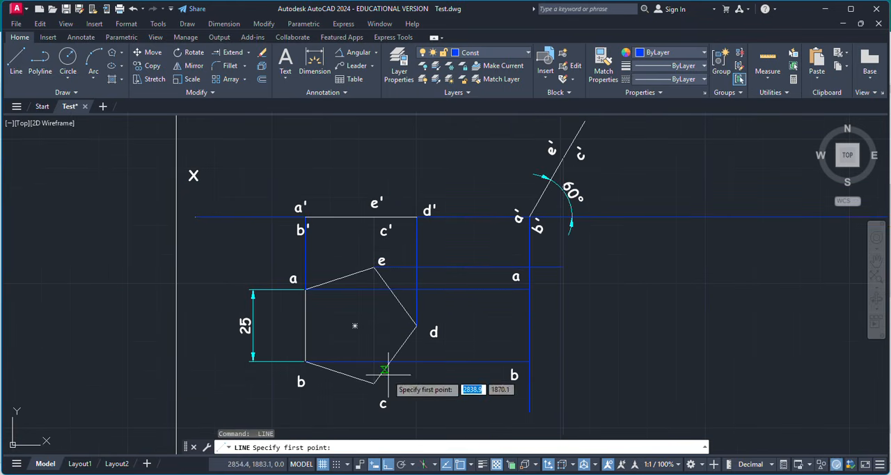
click(374, 383)
click(565, 383)
Draw a vertical projector line from the tilted front view's d' end down past the level of corner d.
key(Return)
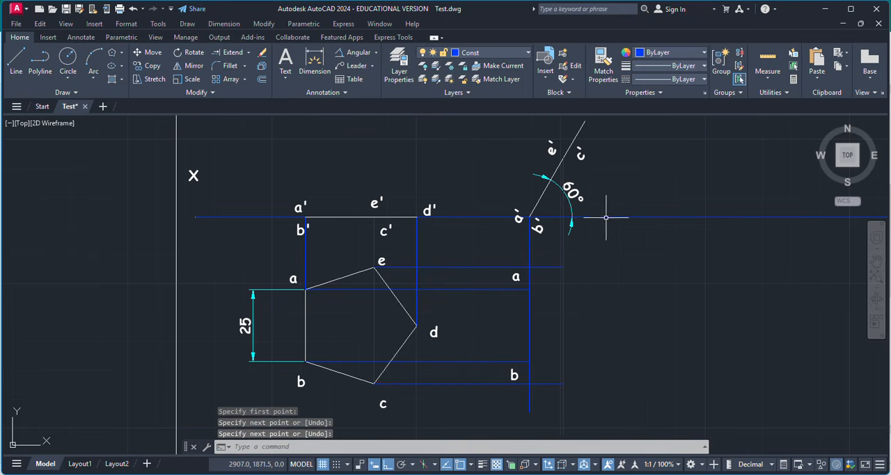
key(Return)
scroll(577, 200, up, 2)
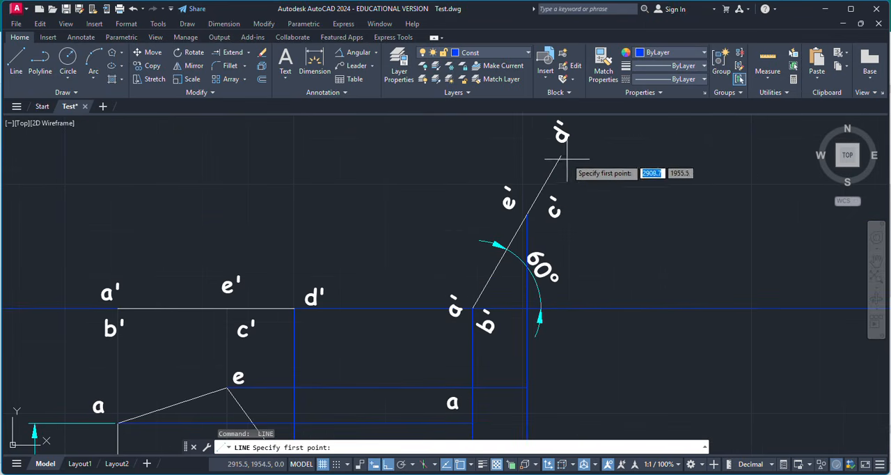
click(560, 156)
scroll(549, 278, down, 4)
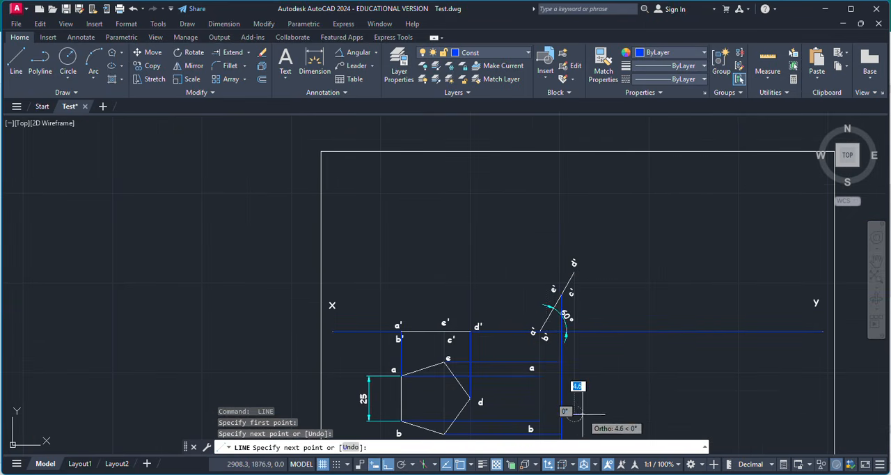
click(573, 400)
key(Return)
Draw a horizontal projector line from the pentagon's corner d to the vertical d' projector.
scroll(474, 414, up, 4)
key(Return)
click(453, 349)
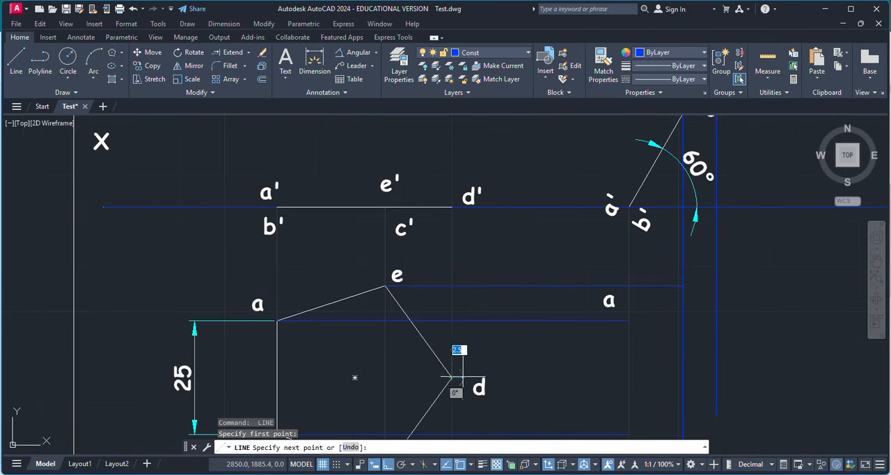
click(709, 369)
key(Escape)
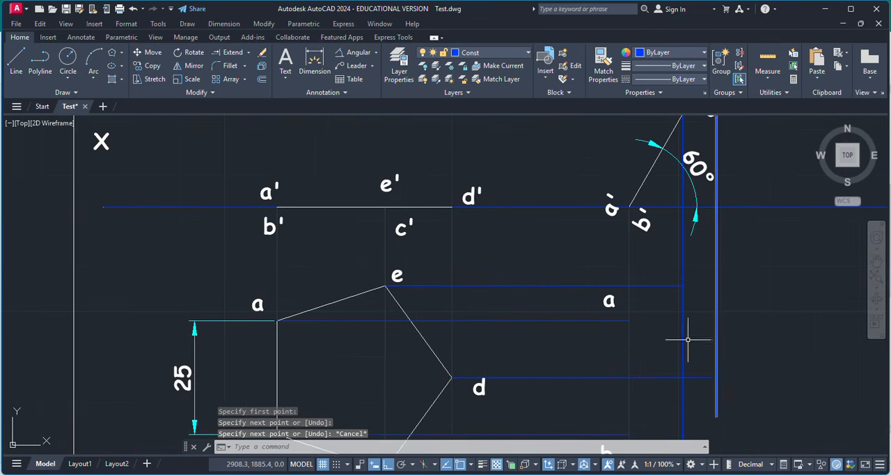
Copy the pentagon's label e beside the intersection of the horizontal e projector and the vertical e'-c' projector.
scroll(689, 340, down, 2)
click(506, 293)
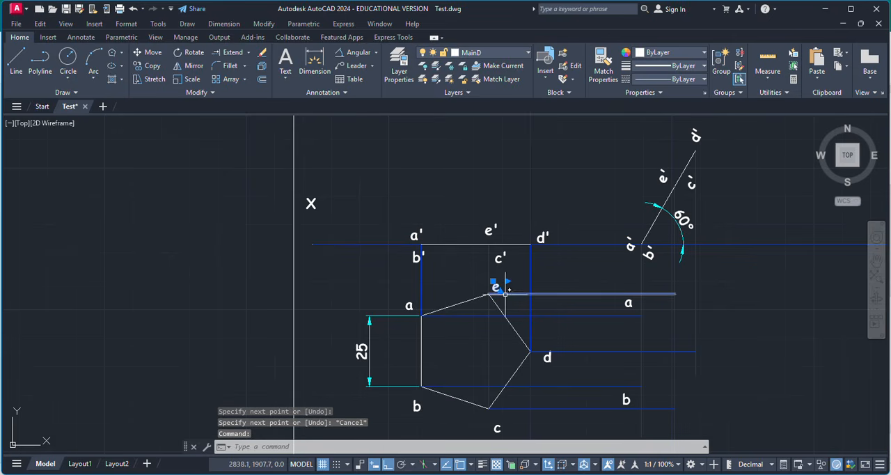
key(ctrl+c)
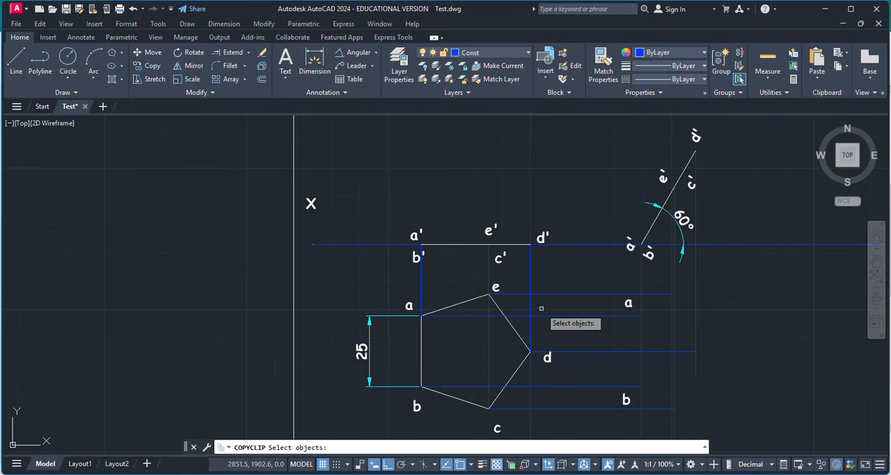
key(Escape)
click(495, 291)
key(ctrl+c)
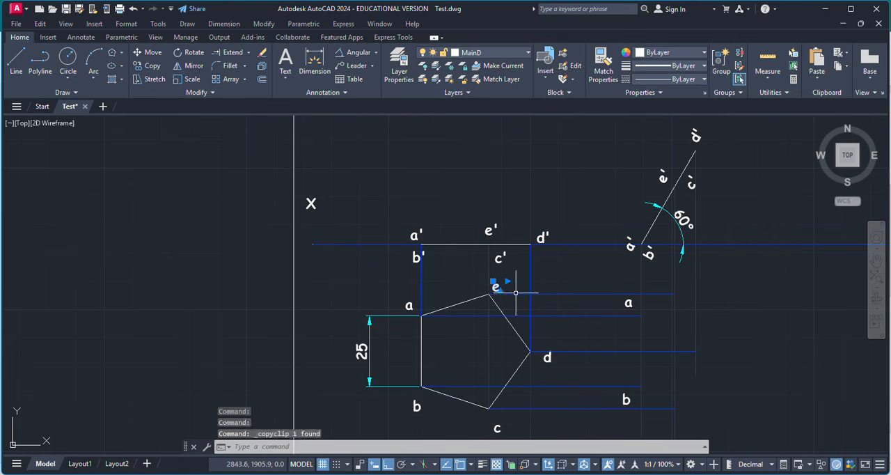
key(ctrl+v)
click(655, 294)
Copy the pentagon's label c beside the intersection of the horizontal c projector and the vertical e'-c' projector.
scroll(543, 352, down, 2)
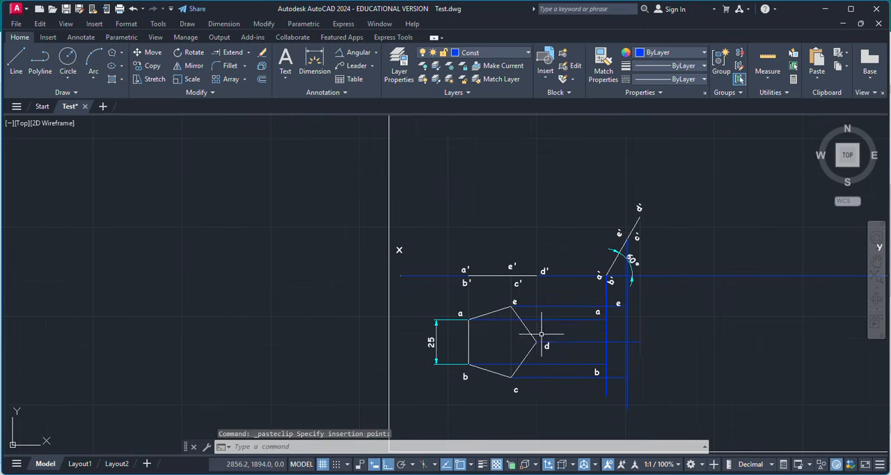
scroll(522, 377, up, 4)
click(503, 415)
key(ctrl+c)
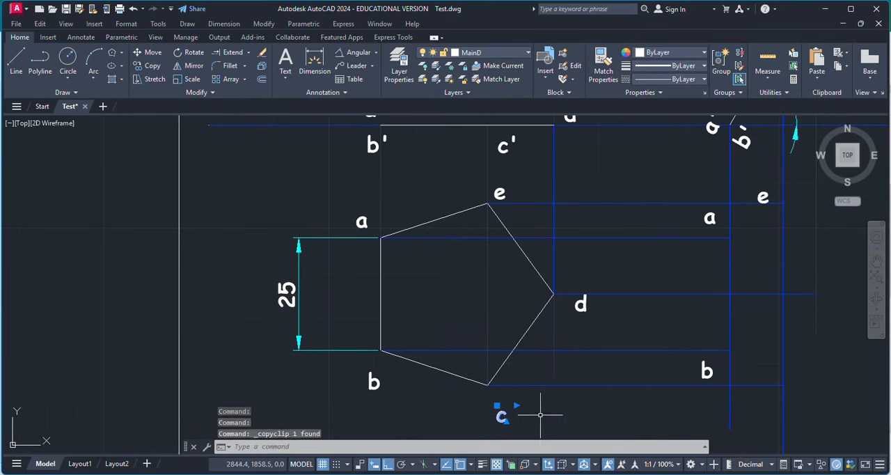
key(ctrl+v)
click(760, 408)
Copy the pentagon's label d beside the intersection of the horizontal d projector and the vertical d' projector.
click(580, 304)
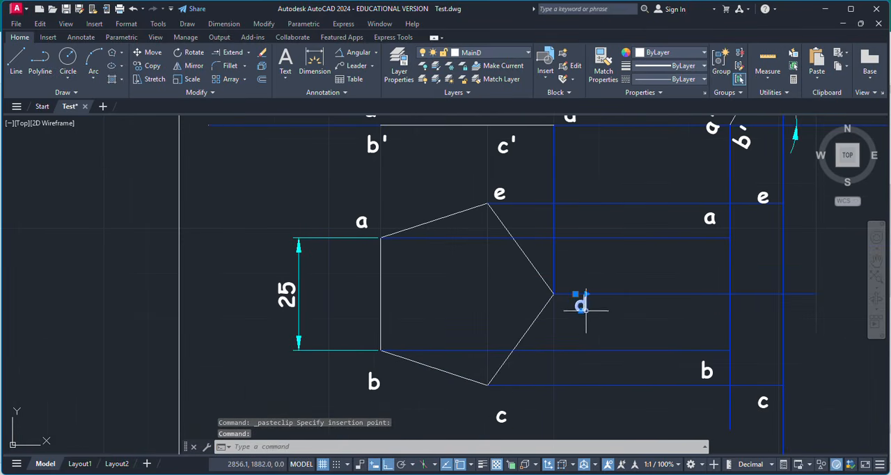
key(ctrl+c)
key(ctrl+v)
click(832, 294)
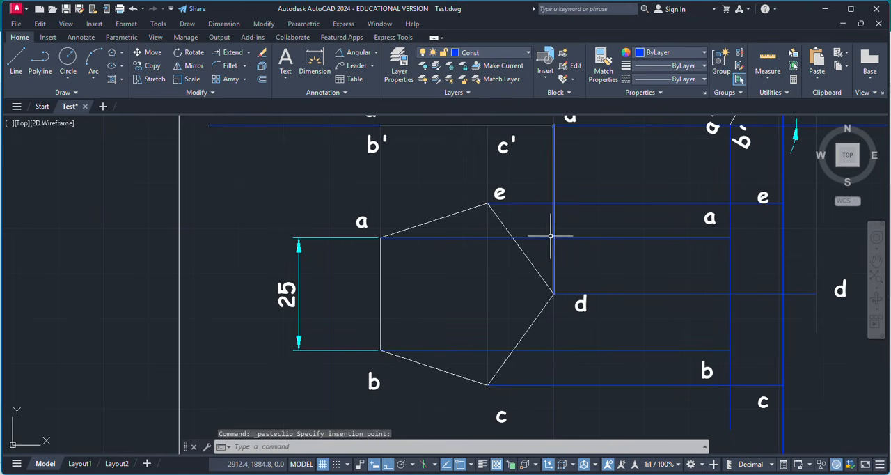
Make MainD the current layer and close the layer manager.
click(399, 66)
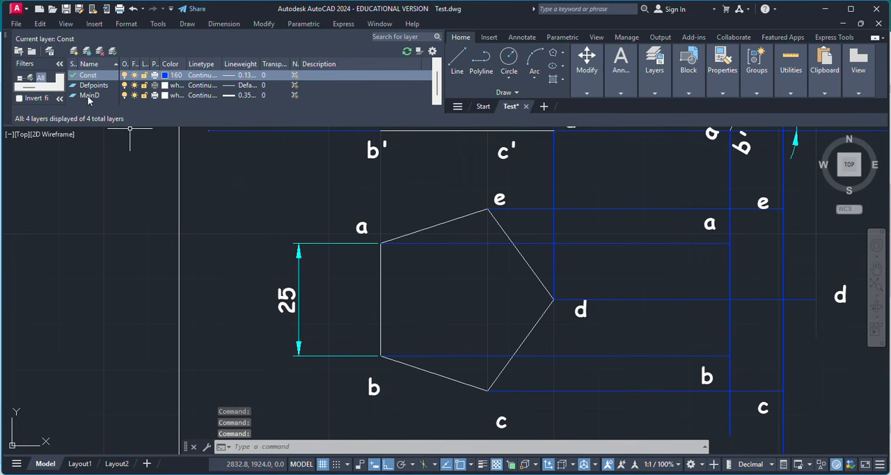
click(88, 97)
click(7, 35)
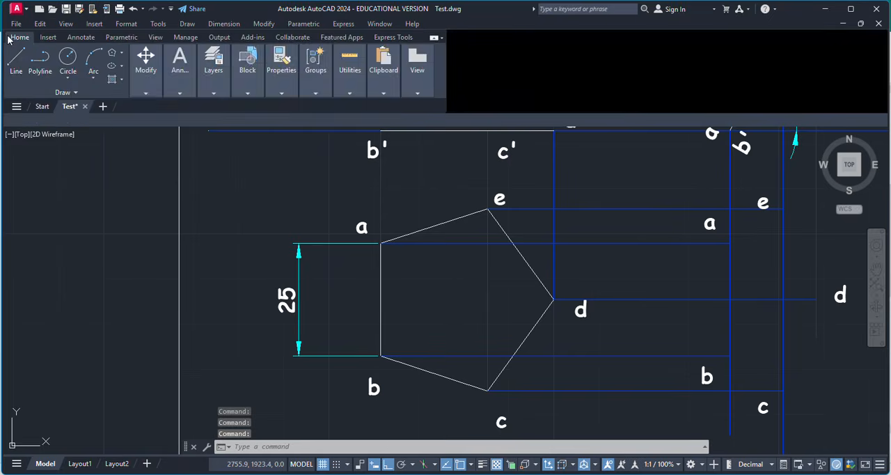
Draw the foreshortened pentagon as a closed line loop through the projector intersections a, b, c, d and e.
click(15, 66)
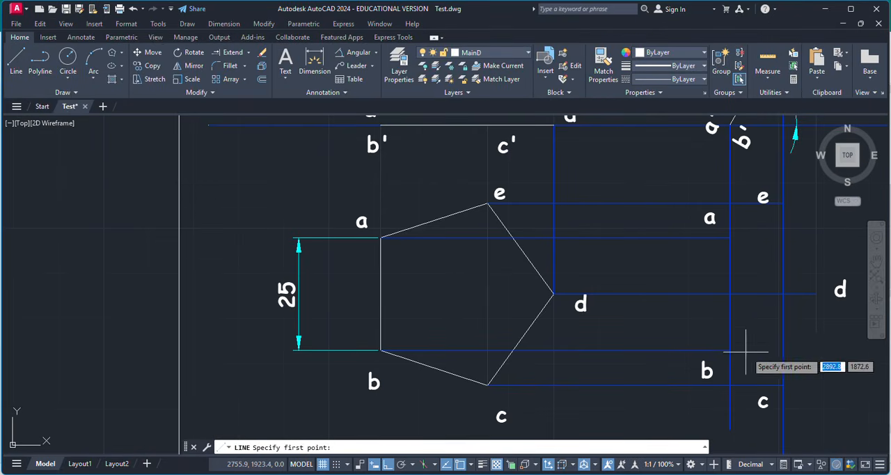
click(729, 237)
click(729, 349)
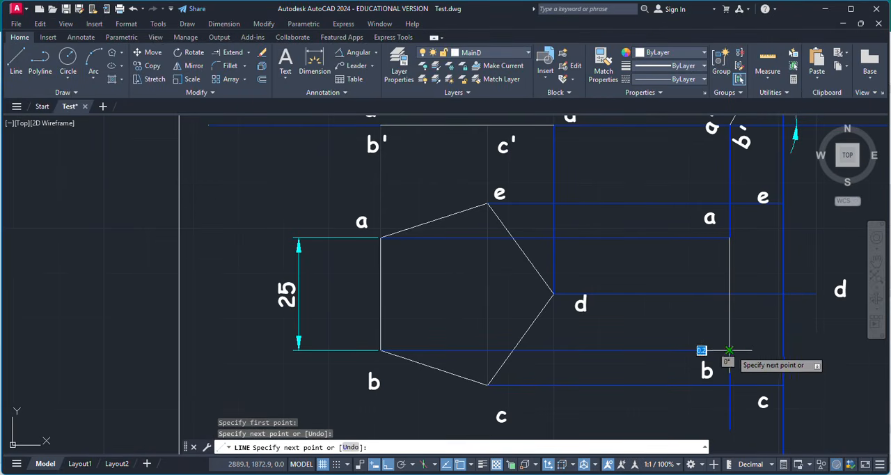
click(782, 384)
click(816, 293)
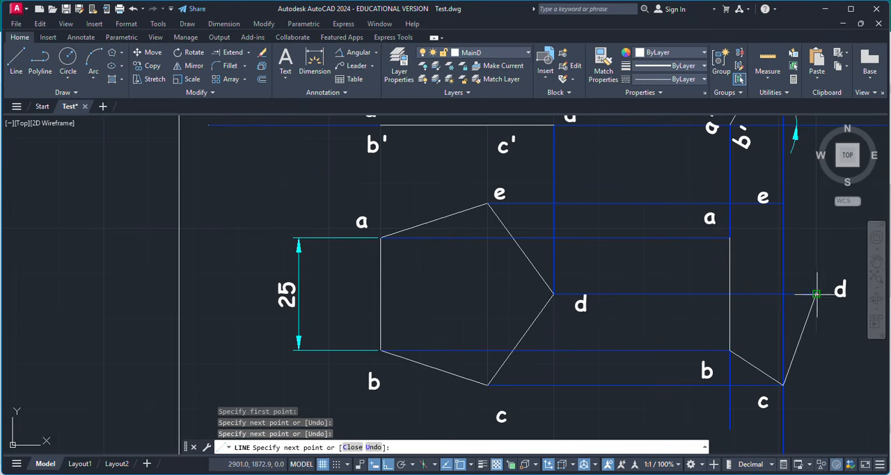
click(783, 203)
click(729, 237)
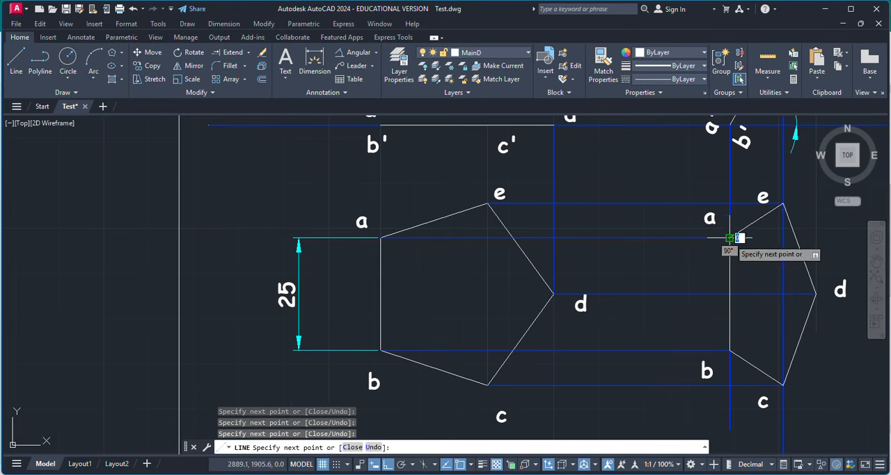
key(Escape)
Measure the foreshortened pentagon's horizontal width from corner d to edge ab with a linear dimension preview.
scroll(603, 253, down, 2)
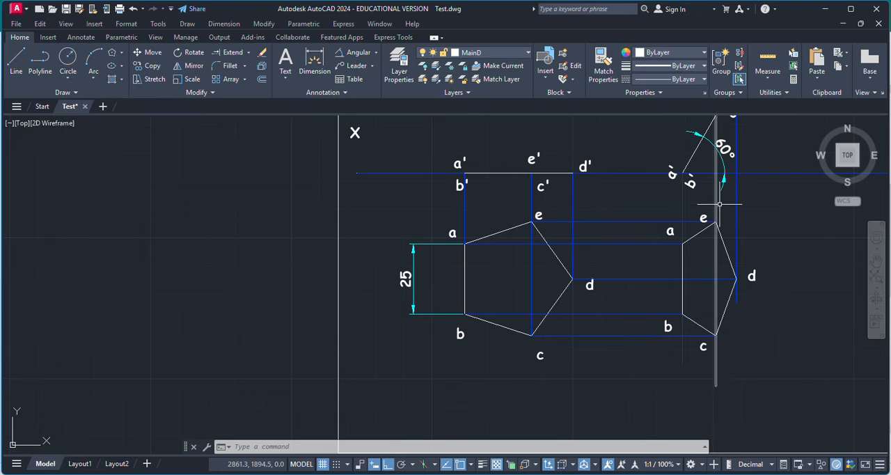
scroll(723, 271, down, 2)
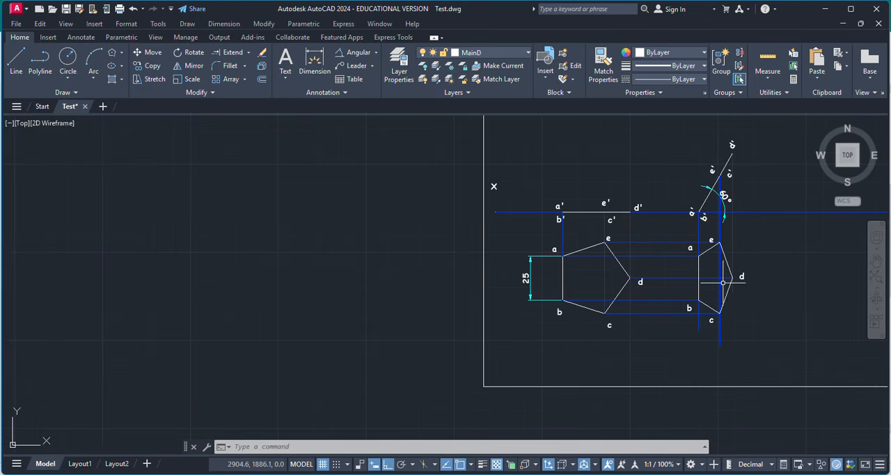
scroll(748, 269, up, 2)
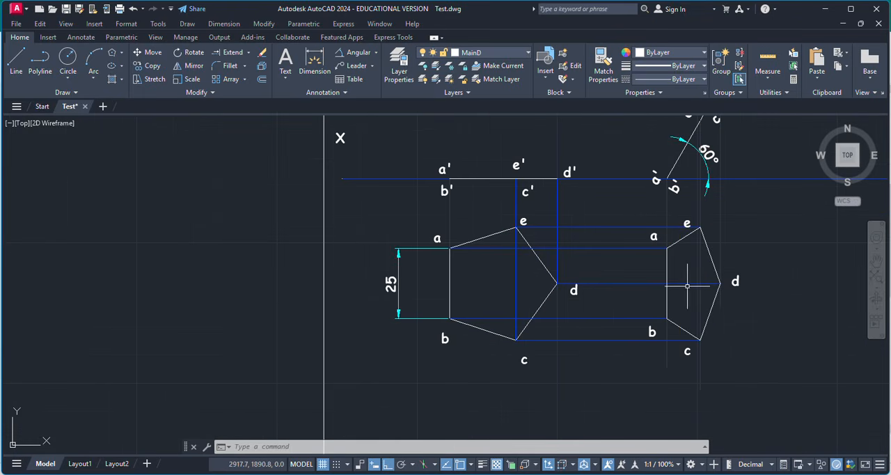
click(376, 53)
click(364, 70)
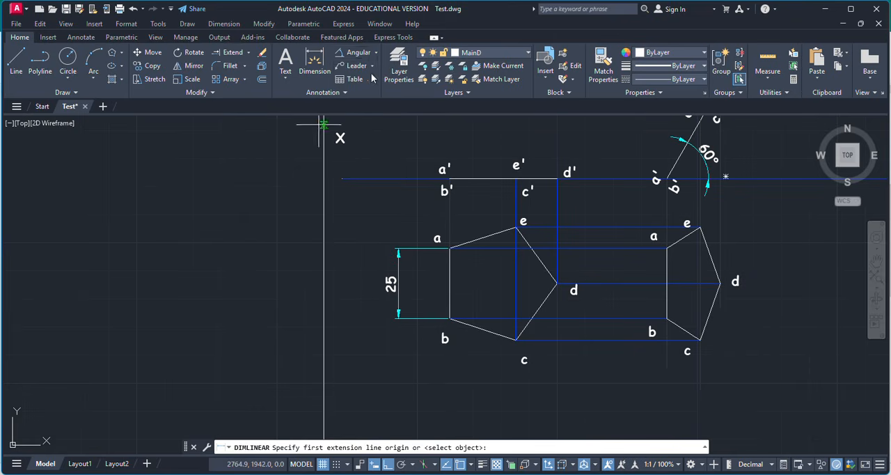
click(719, 283)
click(666, 318)
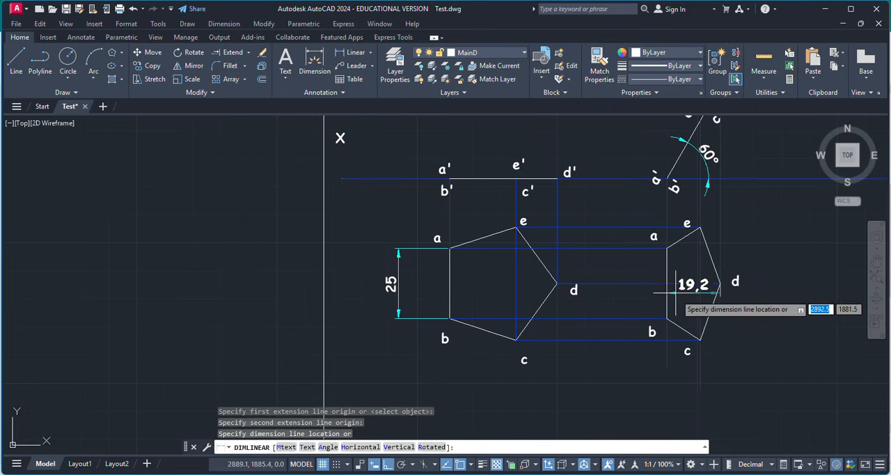
key(Escape)
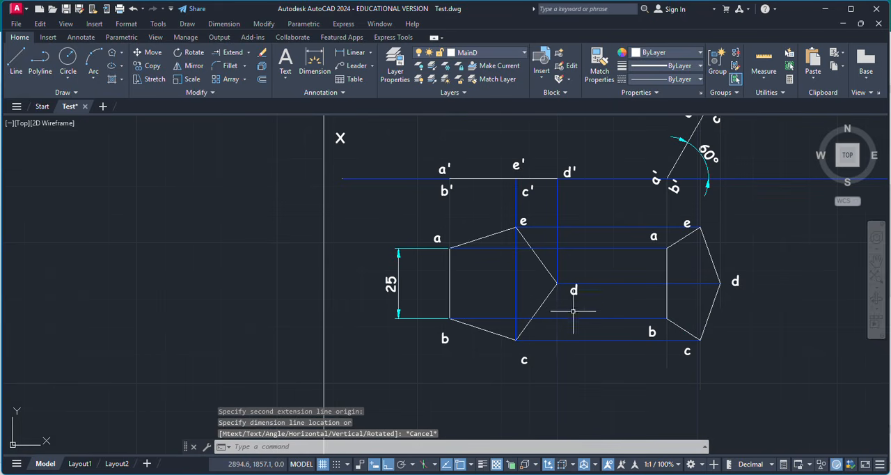
Measure the original pentagon's horizontal width from corner d to edge ab with a linear dimension preview.
key(space)
click(557, 283)
click(449, 283)
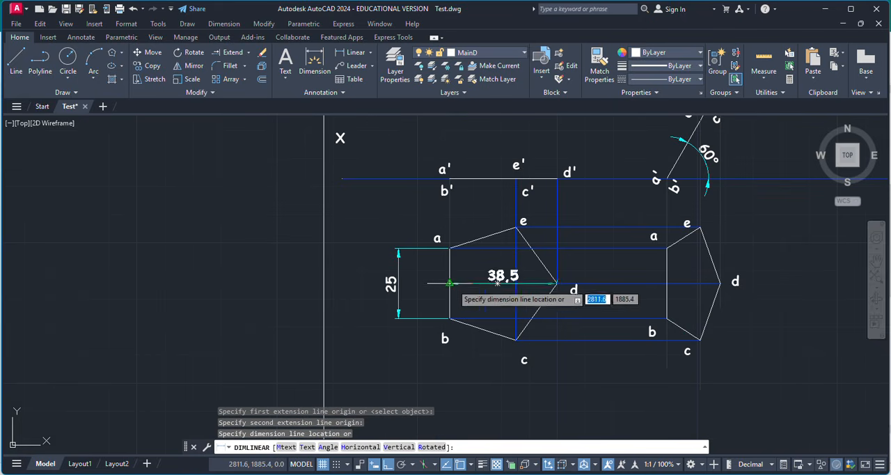
key(Escape)
scroll(553, 270, down, 2)
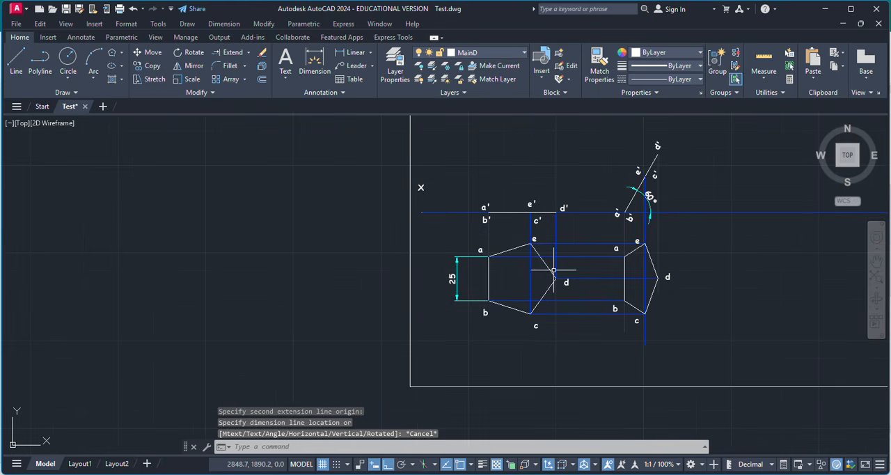
scroll(669, 251, up, 2)
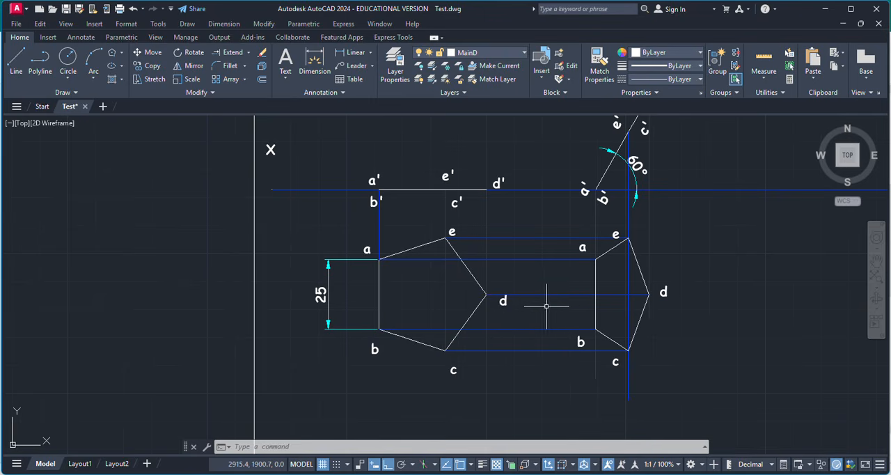
scroll(546, 305, down, 2)
scroll(533, 315, up, 2)
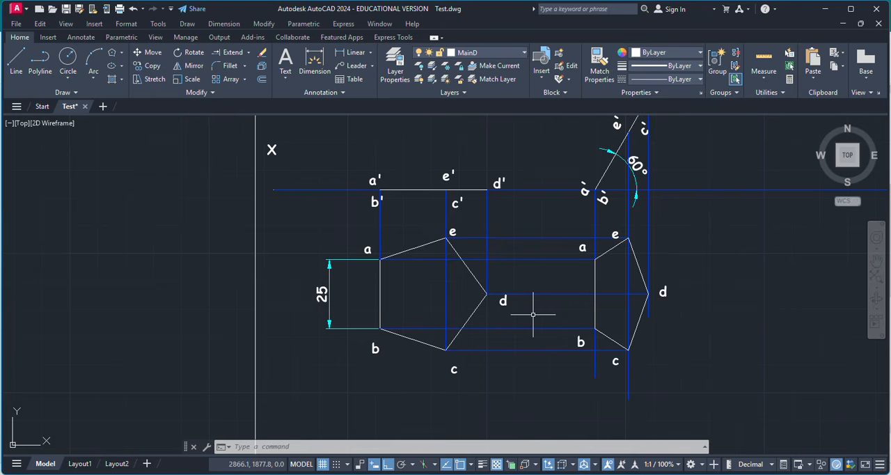
scroll(492, 296, down, 1)
scroll(644, 267, up, 1)
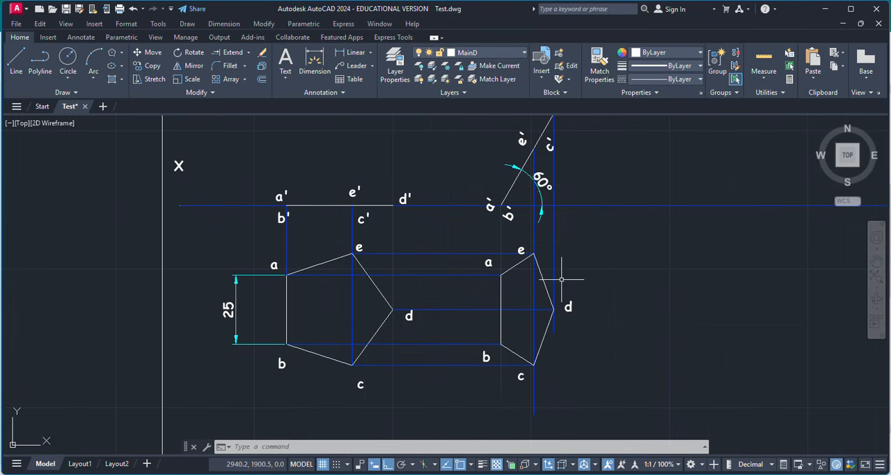
Delete the three vertical projectors below the inclined front view and the five horizontal projectors between the two pentagons.
key(Escape)
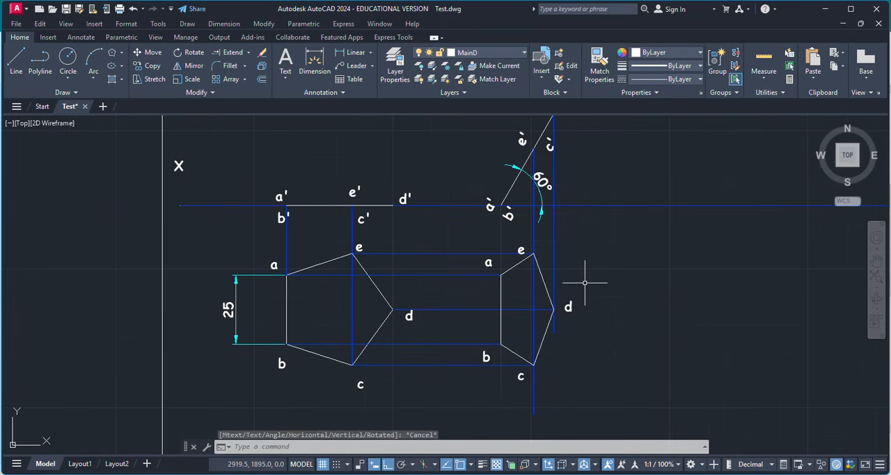
click(553, 247)
click(534, 242)
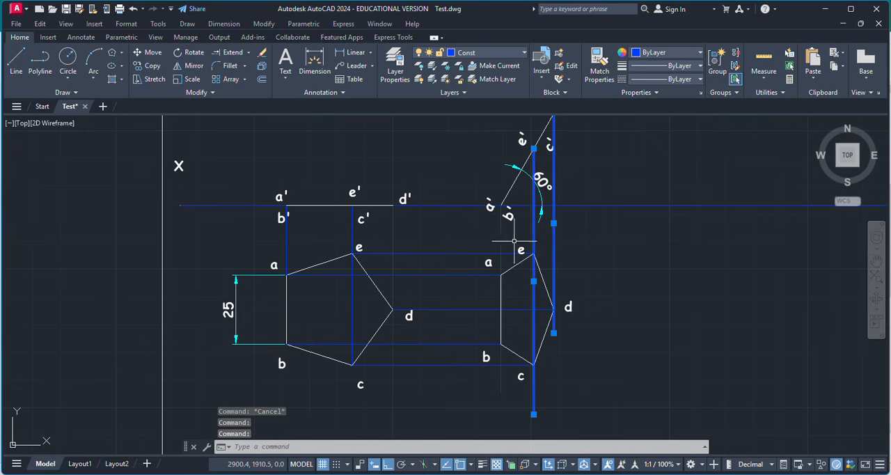
click(501, 240)
click(442, 253)
click(442, 294)
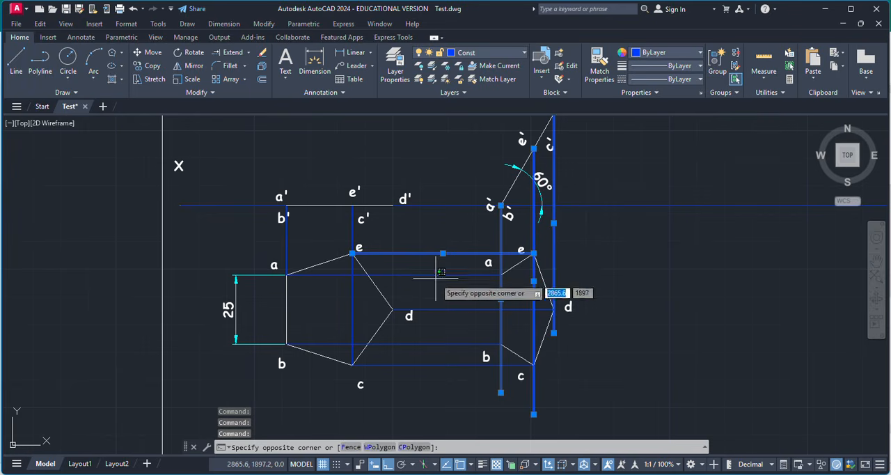
click(441, 313)
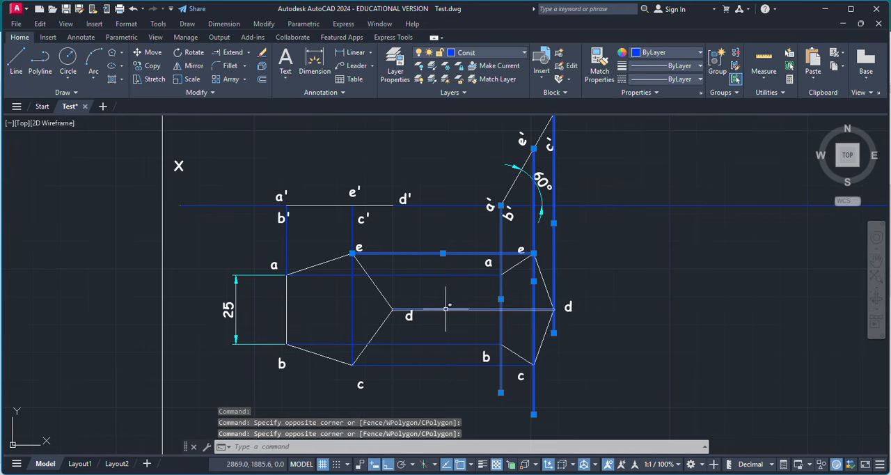
click(454, 274)
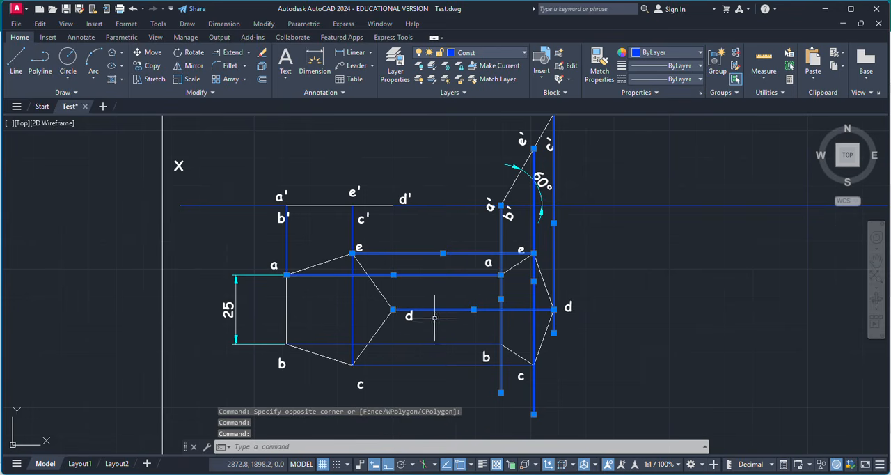
click(432, 343)
click(430, 364)
key(Delete)
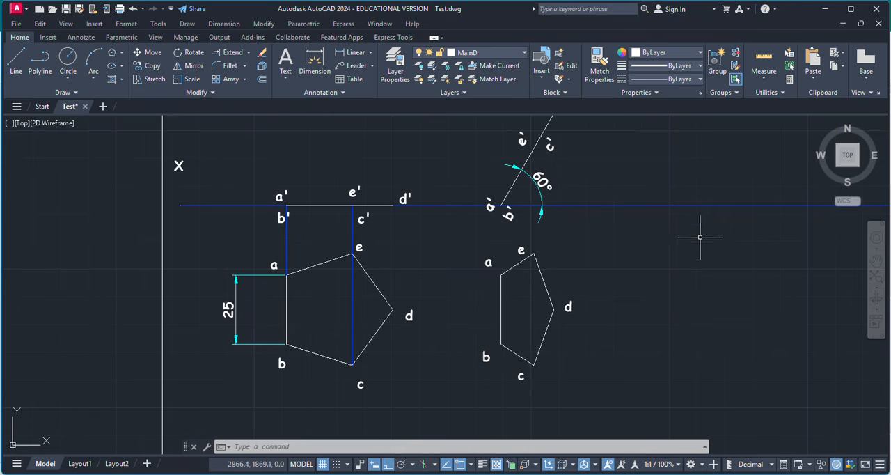
Copy the foreshortened pentagon with its corner labels horizontally to the empty area at its right.
click(459, 240)
click(608, 408)
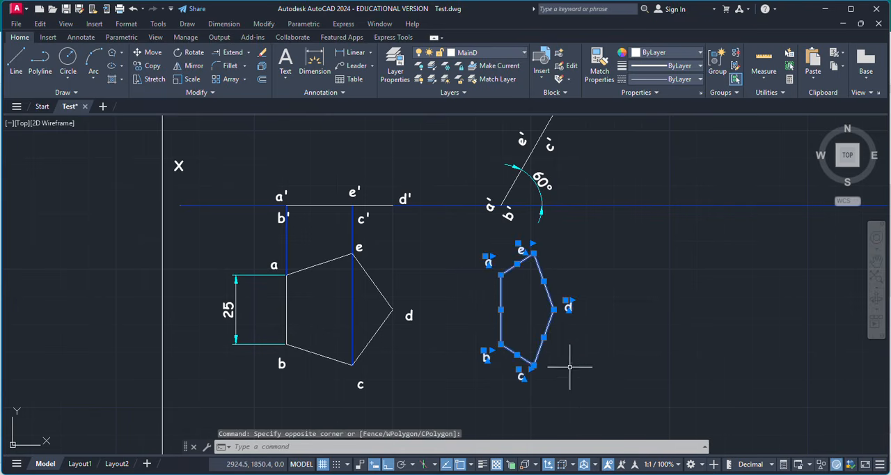
click(147, 66)
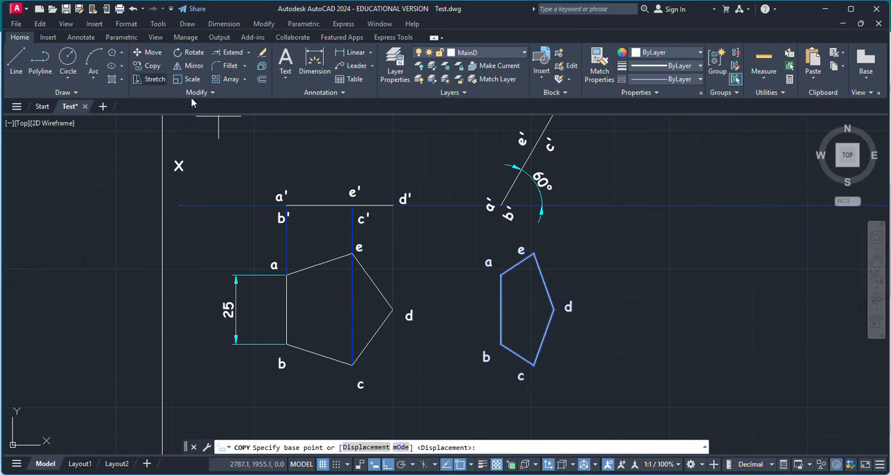
click(527, 311)
scroll(527, 306, down, 4)
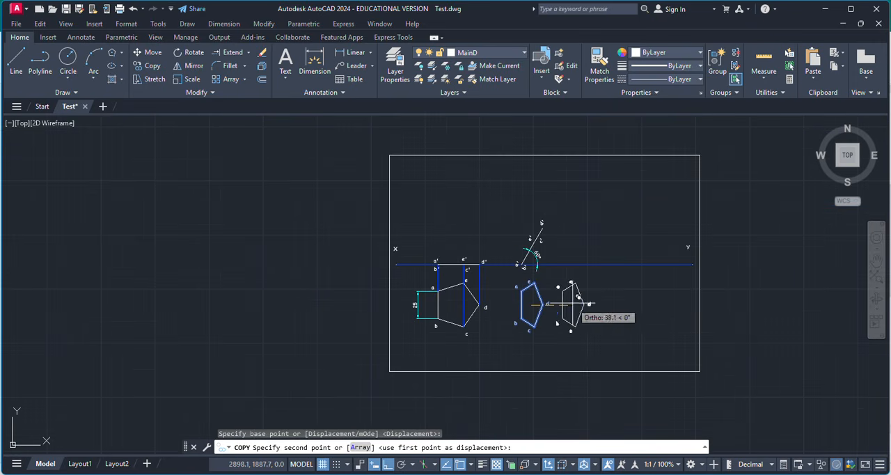
click(617, 304)
key(Escape)
Rotate the copied pentagon and its labels 45° about corner b.
scroll(618, 304, up, 4)
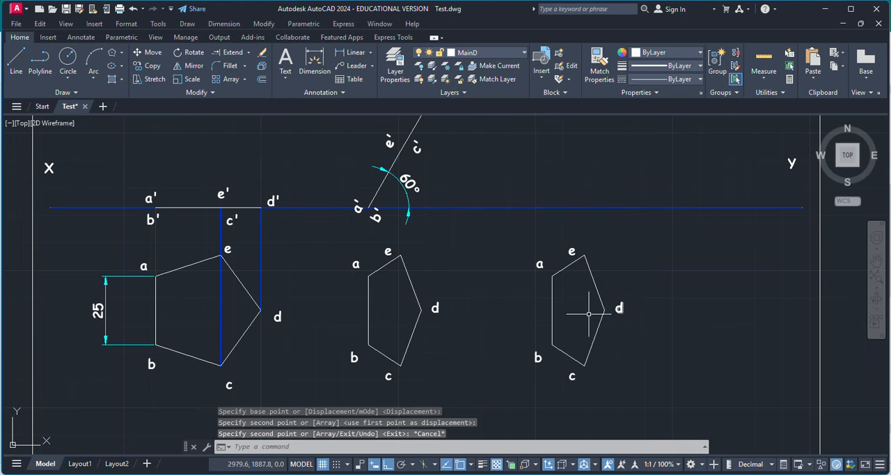
click(506, 237)
click(606, 389)
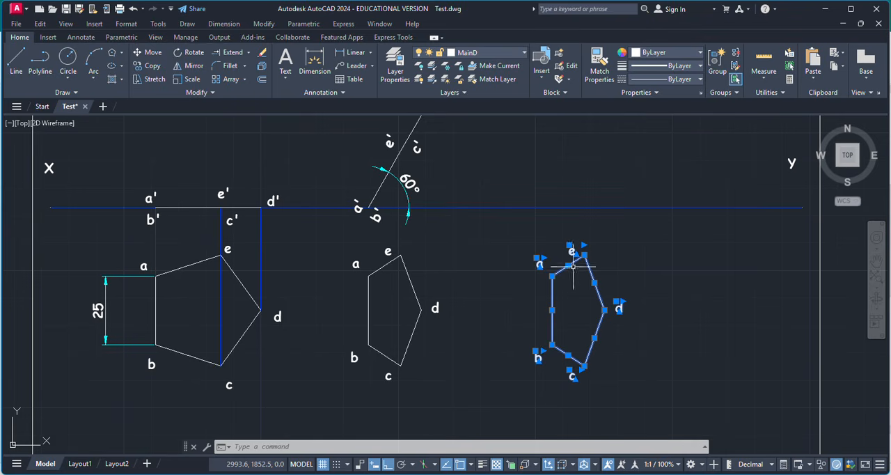
click(189, 53)
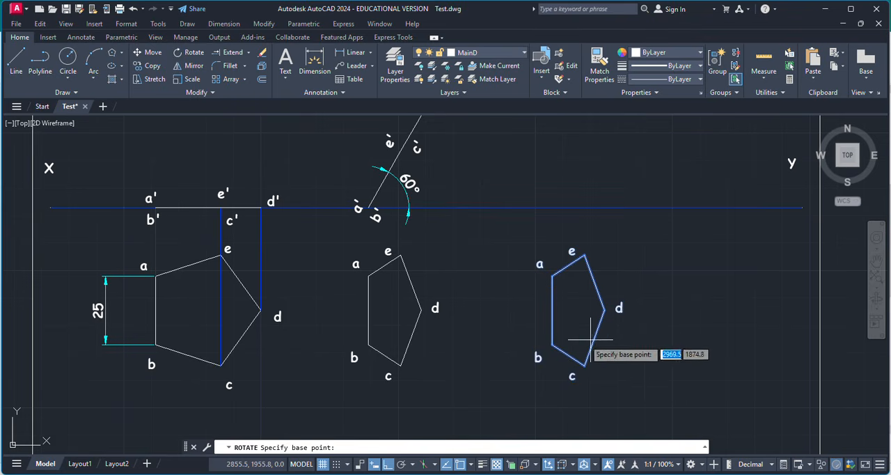
click(552, 343)
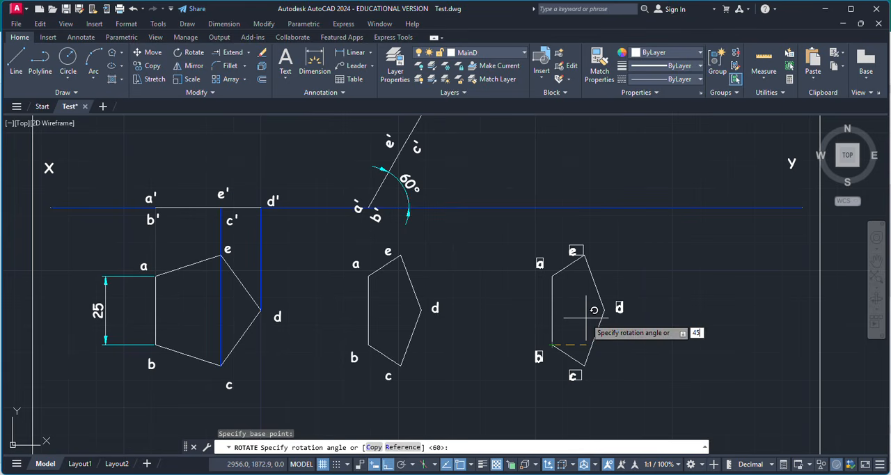
key(Return)
text(45)
key(Return)
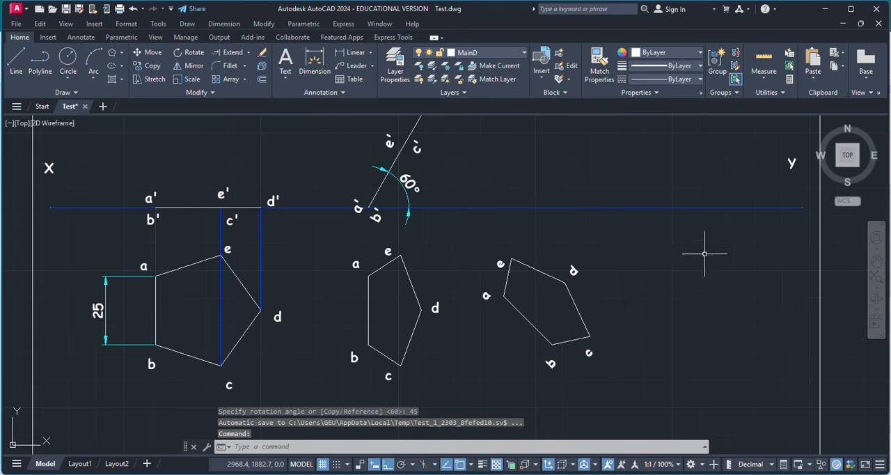
key(Escape)
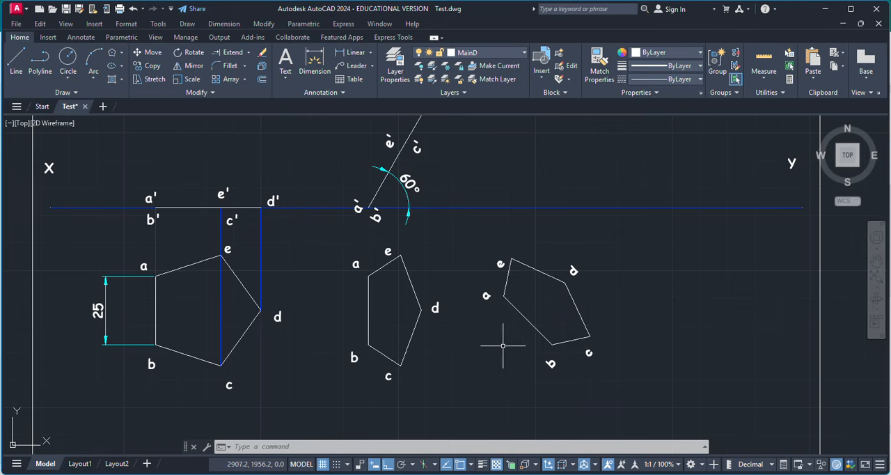
Add an angular dimension between the rotated pentagon's edge ab and the XY line.
click(369, 53)
click(363, 115)
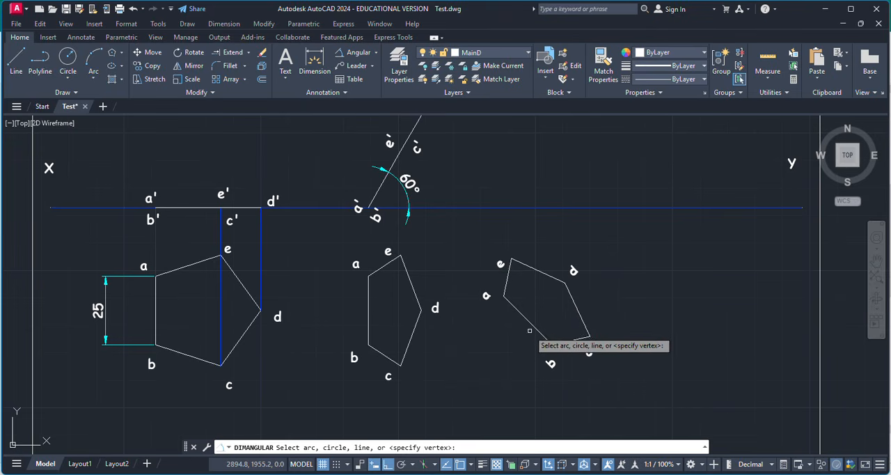
click(526, 319)
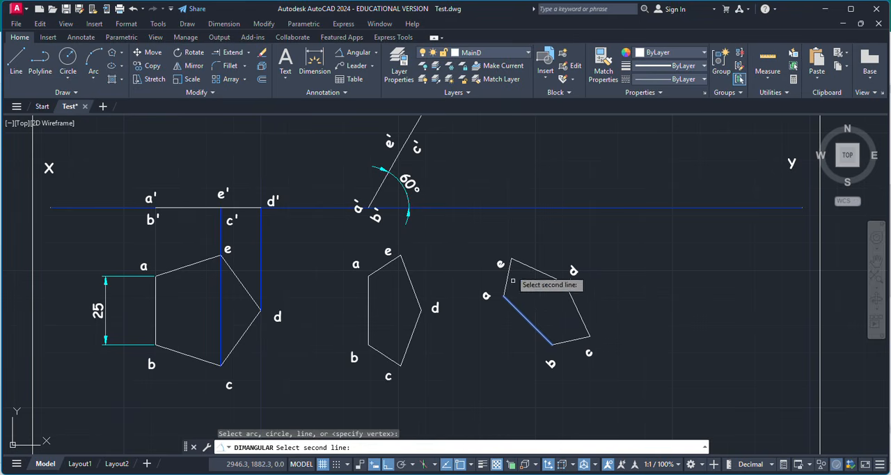
click(508, 210)
click(486, 235)
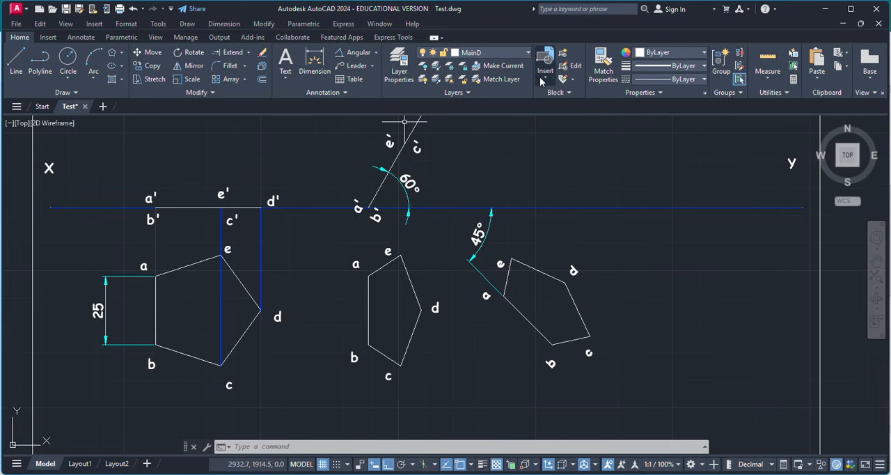
Make Const the current layer.
click(399, 66)
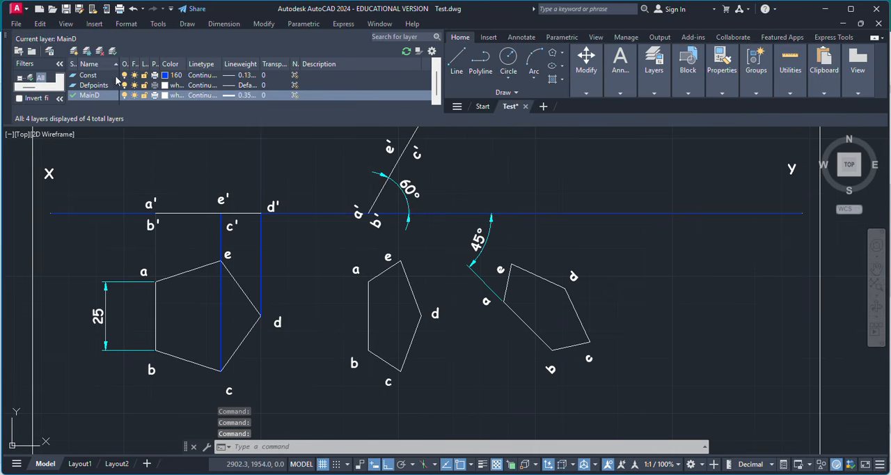
click(116, 75)
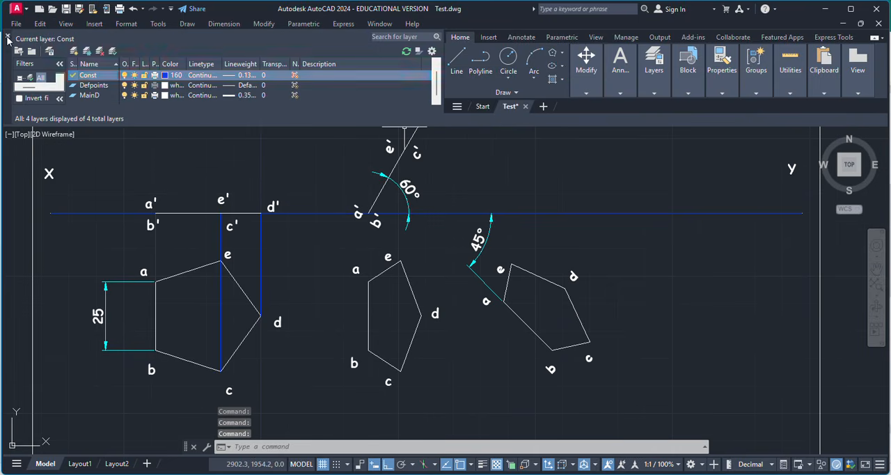
Close the layer manager.
click(7, 35)
click(16, 62)
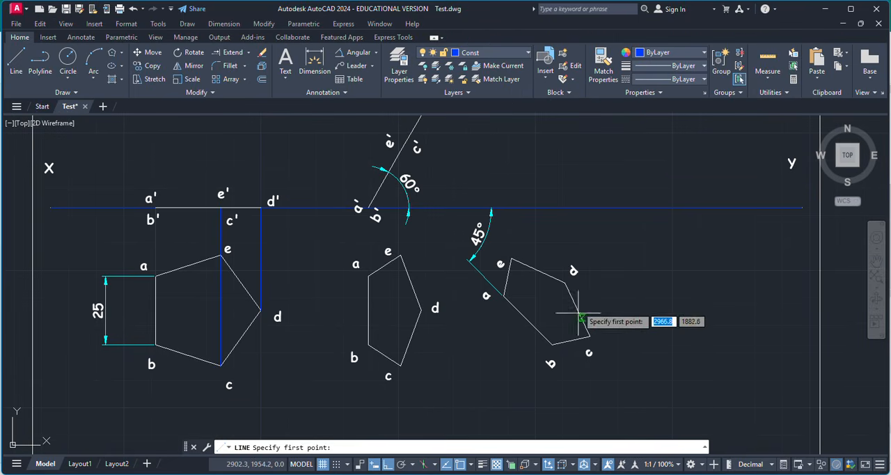
scroll(553, 327, down, 2)
scroll(557, 327, up, 2)
scroll(558, 335, up, 2)
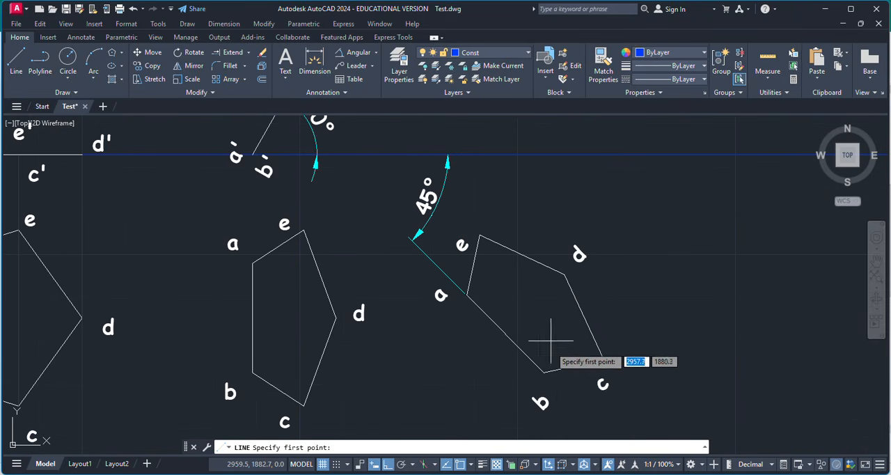
scroll(543, 316, down, 2)
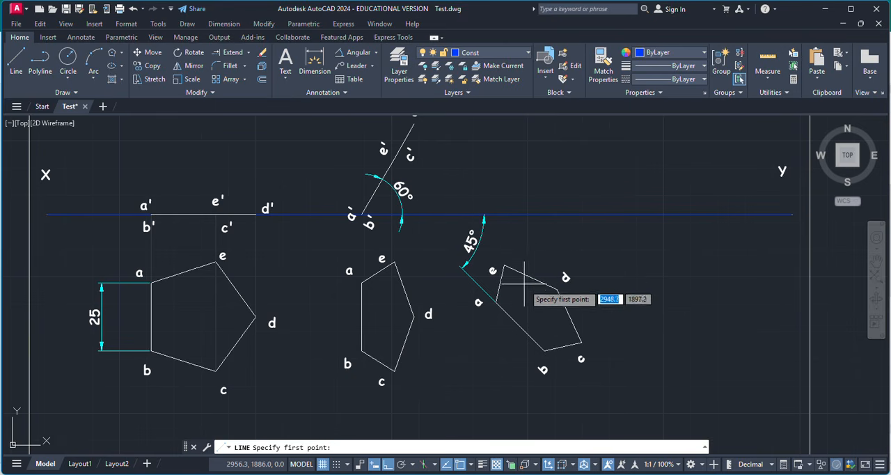
scroll(530, 285, down, 2)
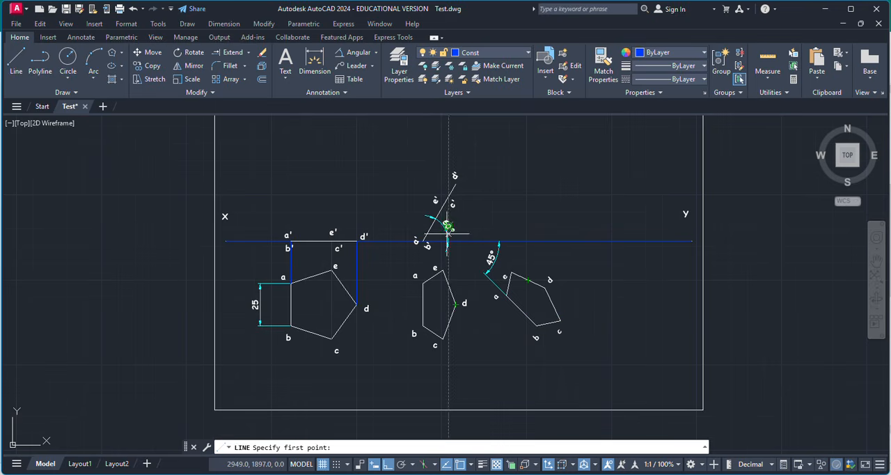
key(Escape)
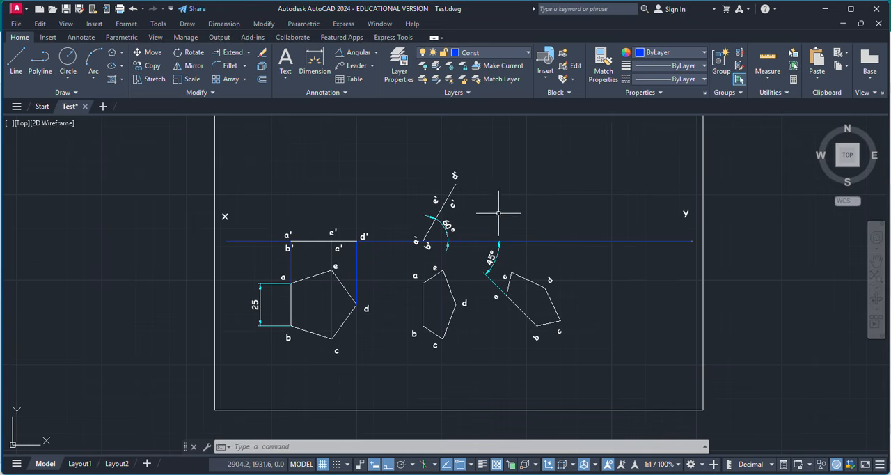
Draw a vertical projector from corner c of the rotated pentagon up well past the XY line.
click(15, 62)
scroll(557, 312, up, 5)
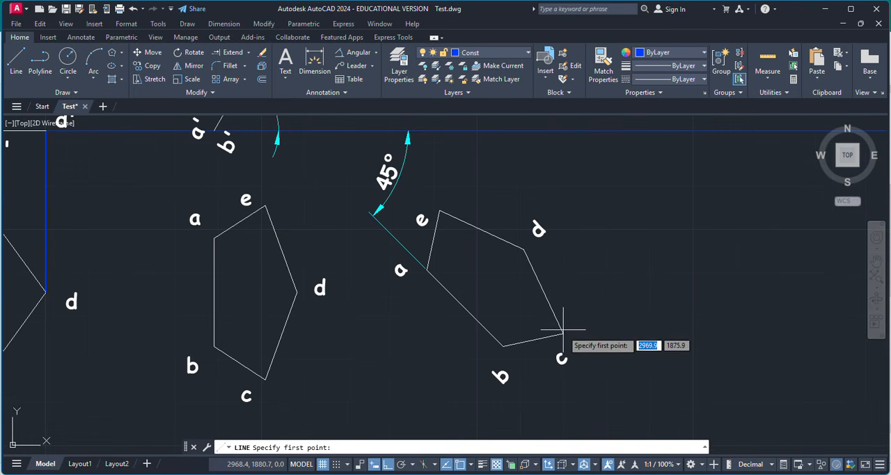
click(564, 332)
scroll(593, 323, down, 5)
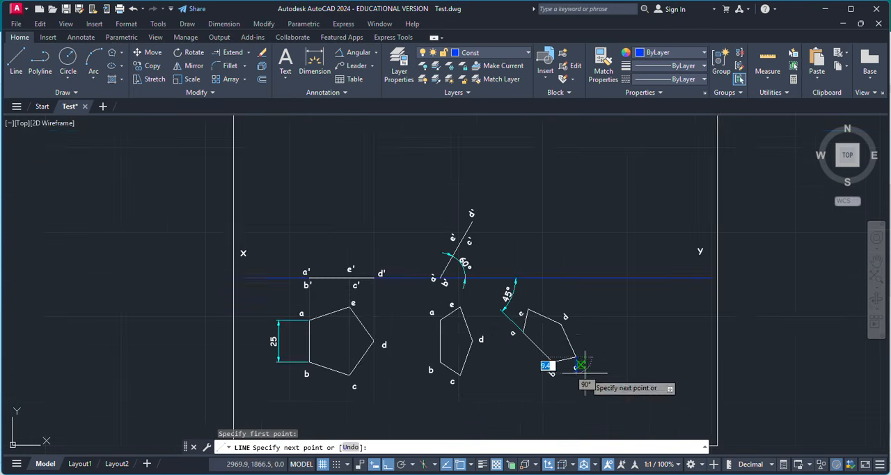
key(Return)
key(Return)
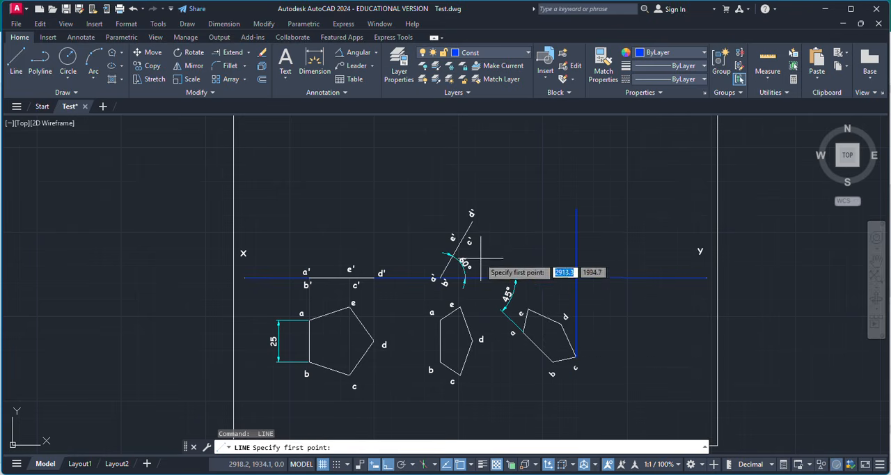
Draw a horizontal projector from point e'c' on the inclined front view to the vertical projector of corner c.
scroll(467, 250, up, 5)
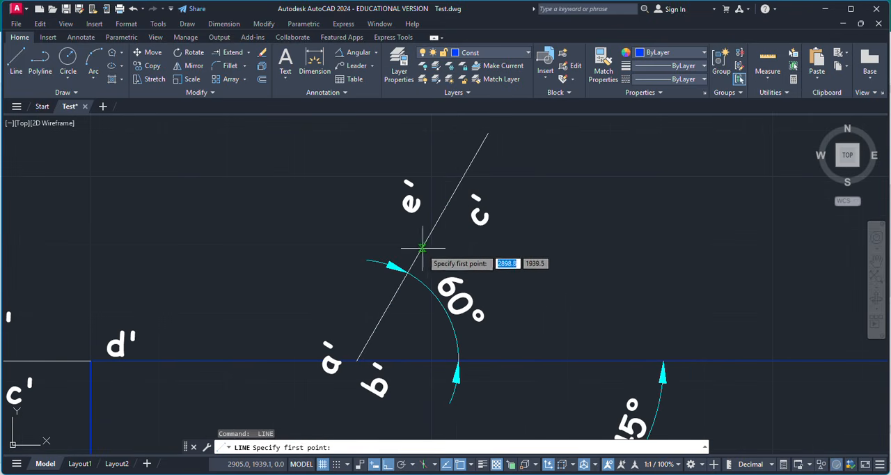
key(Escape)
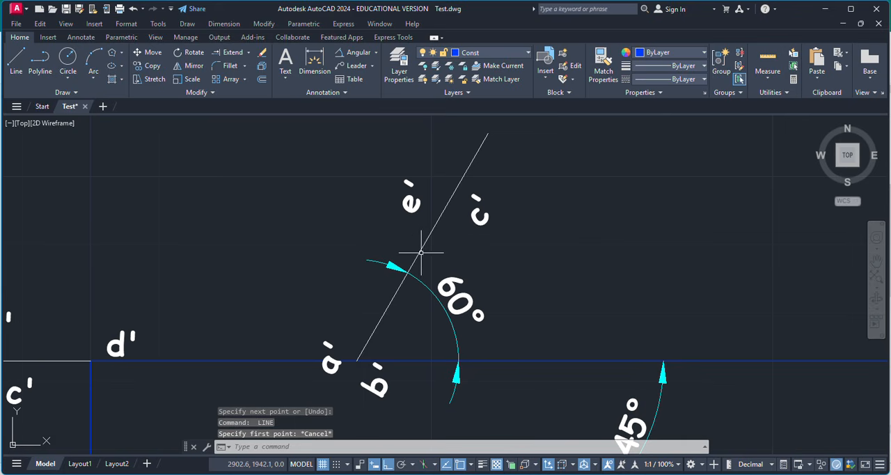
click(418, 253)
click(16, 63)
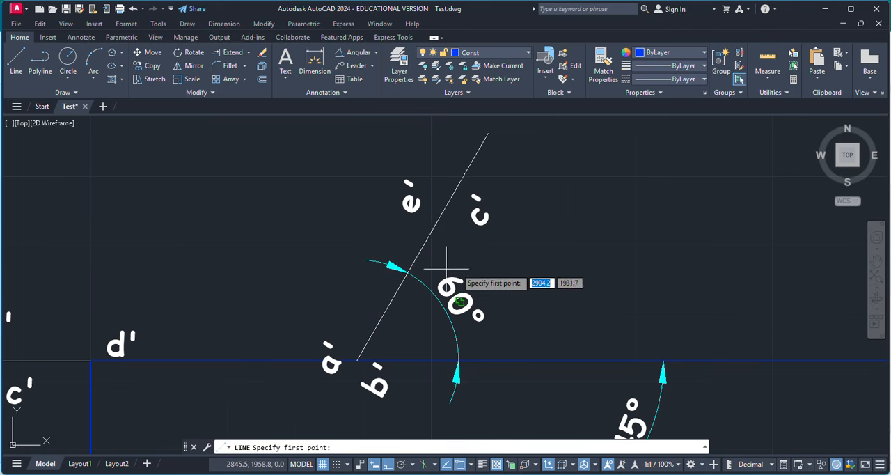
click(437, 221)
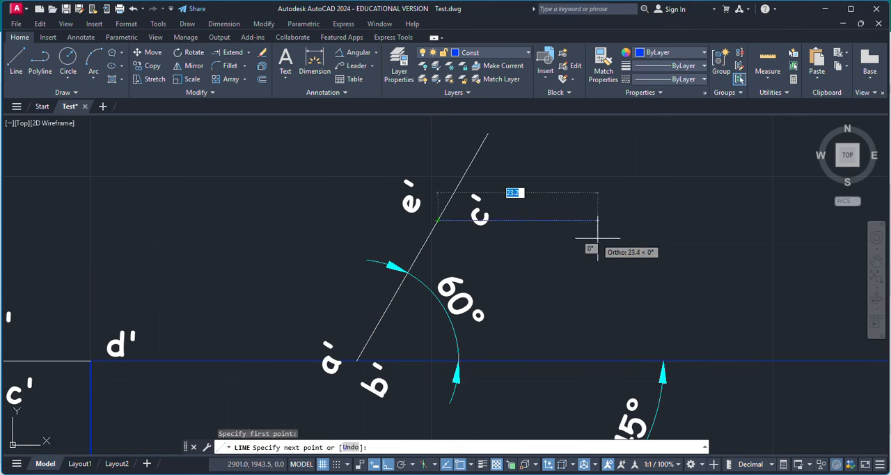
scroll(597, 221, down, 3)
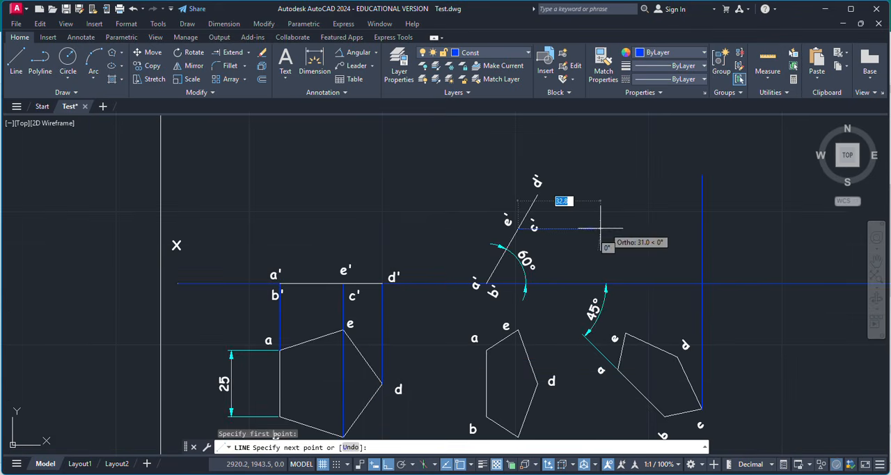
click(700, 228)
key(Return)
Draw a vertical projector from corner e of the rotated pentagon up to the horizontal projector through e'c'.
scroll(706, 243, up, 2)
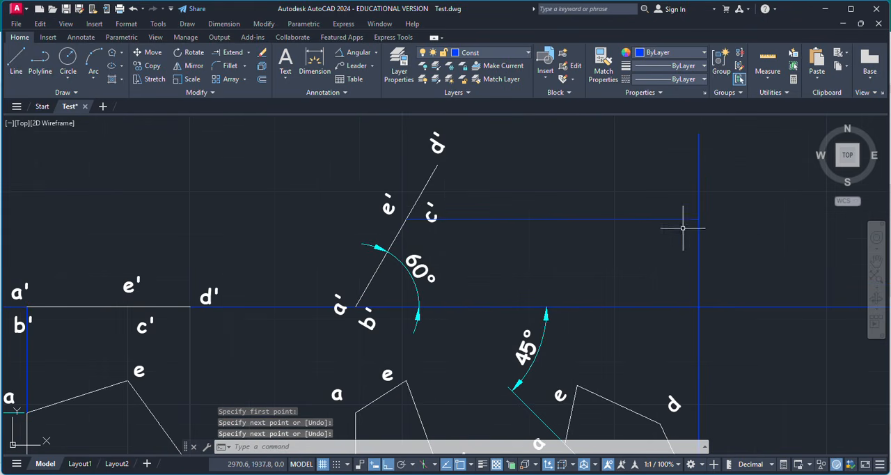
scroll(529, 209, down, 2)
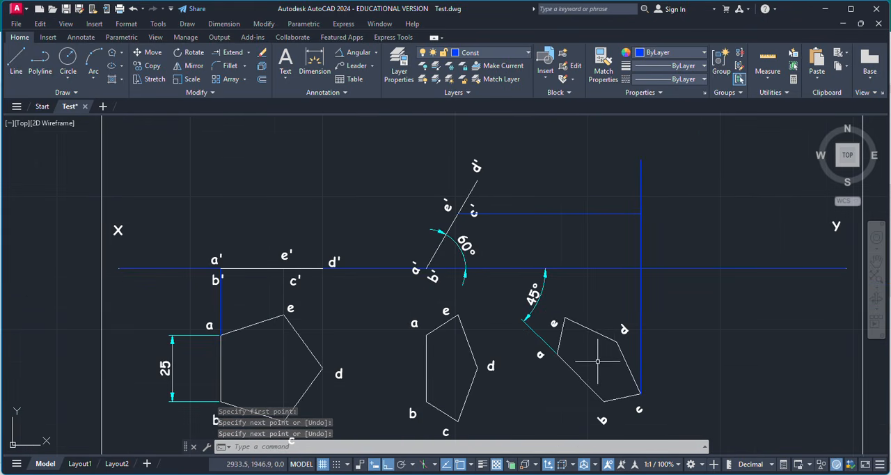
key(l)
key(Return)
click(565, 319)
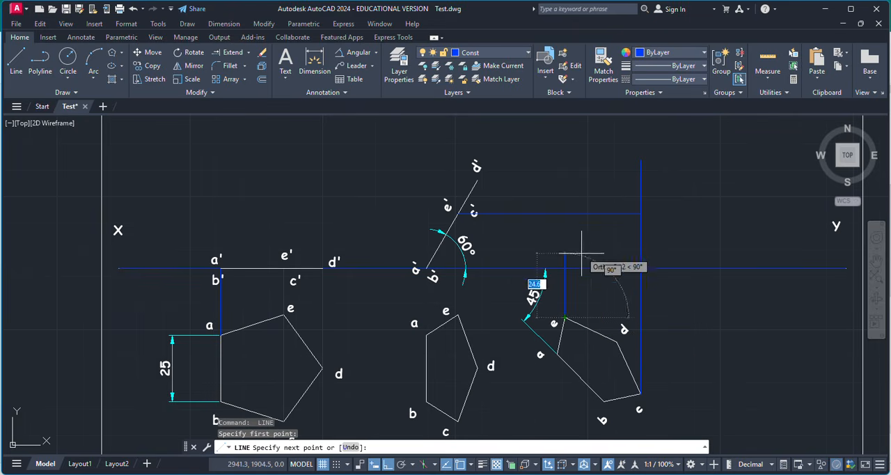
click(565, 214)
key(Escape)
Copy the e' and c' labels from the inclined front view to where the e and c projectors meet the horizontal projector.
scroll(571, 207, up, 2)
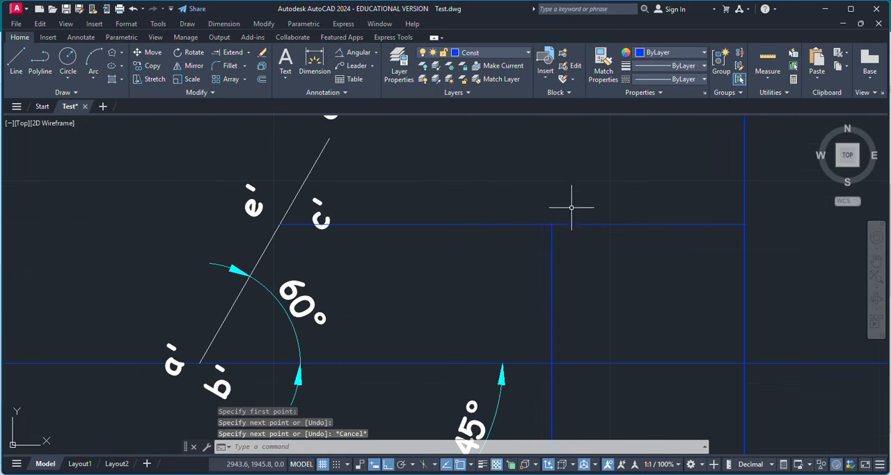
click(244, 206)
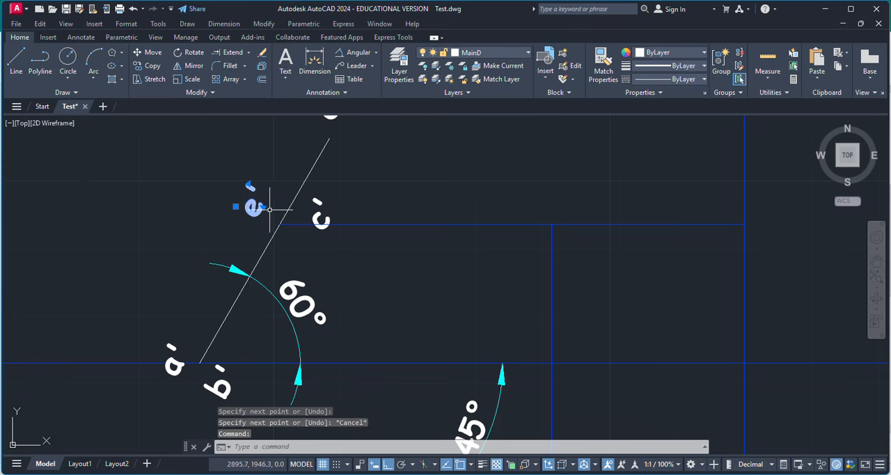
key(ctrl+c)
key(ctrl+v)
click(531, 215)
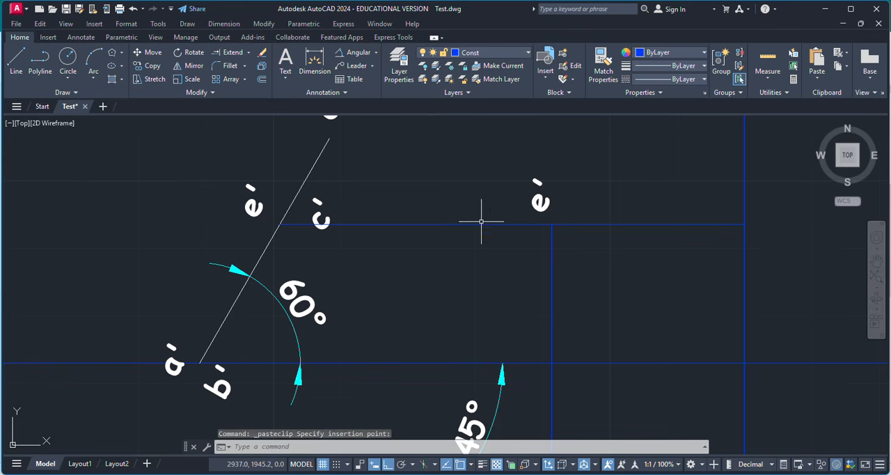
click(313, 213)
key(ctrl+c)
key(ctrl+v)
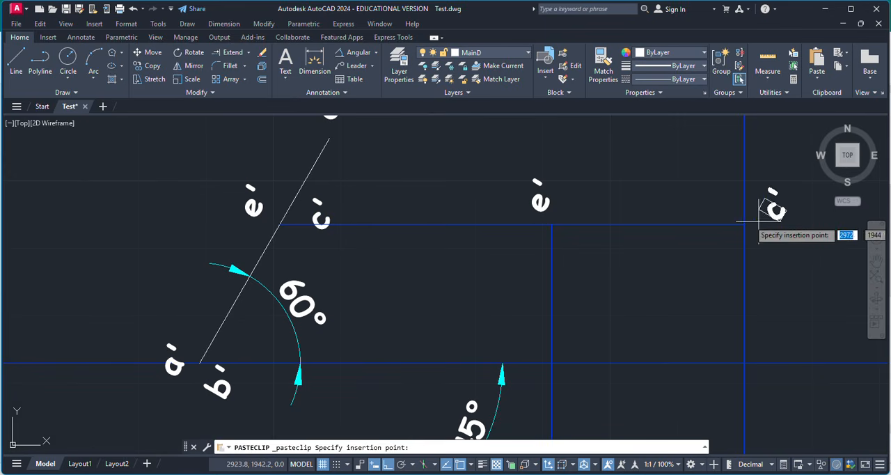
click(755, 225)
Draw a vertical projector about 71 mm long from corner d of the rotated pentagon up past the XY line.
scroll(524, 230, down, 2)
scroll(544, 249, down, 2)
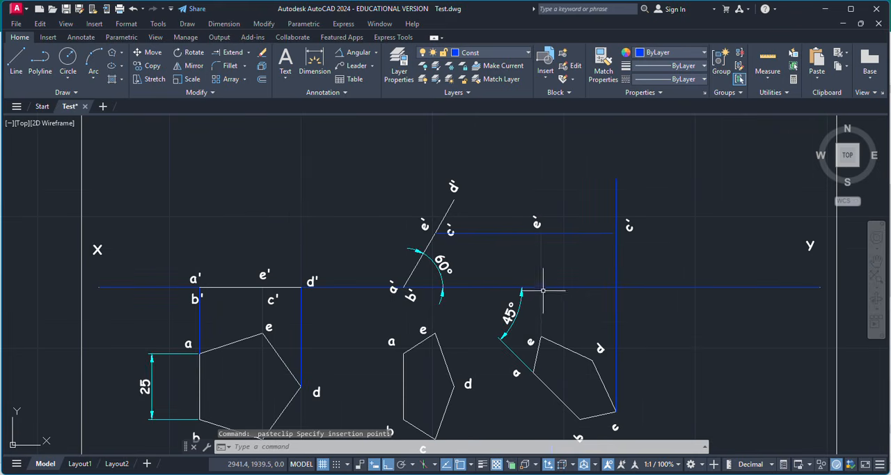
click(16, 63)
click(592, 359)
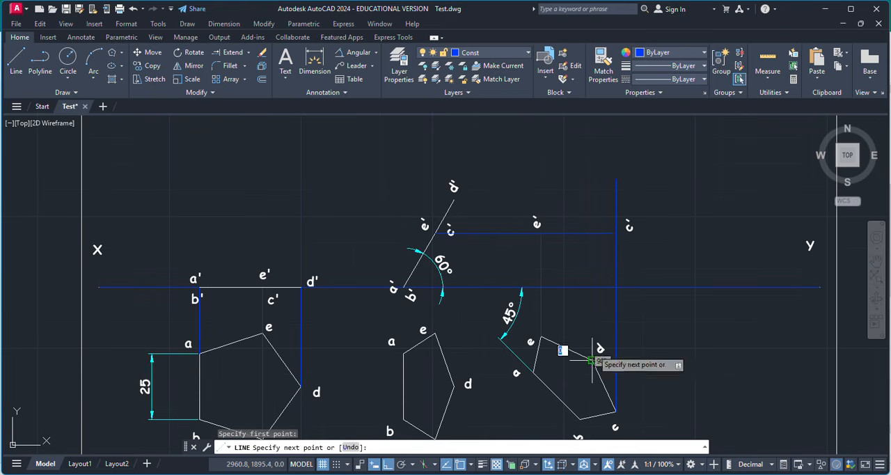
click(592, 172)
key(Return)
key(Return)
Draw a horizontal projector from end d' of the inclined front view to the vertical projector of corner d.
scroll(456, 202, up, 6)
click(452, 191)
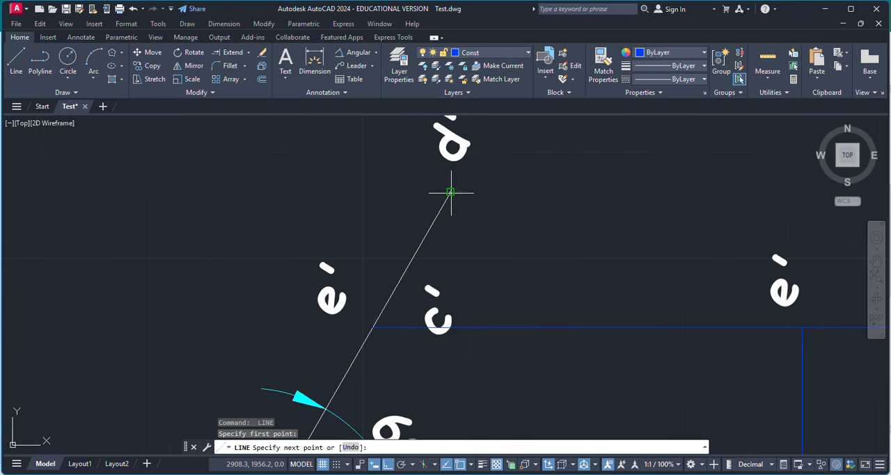
scroll(550, 184, down, 4)
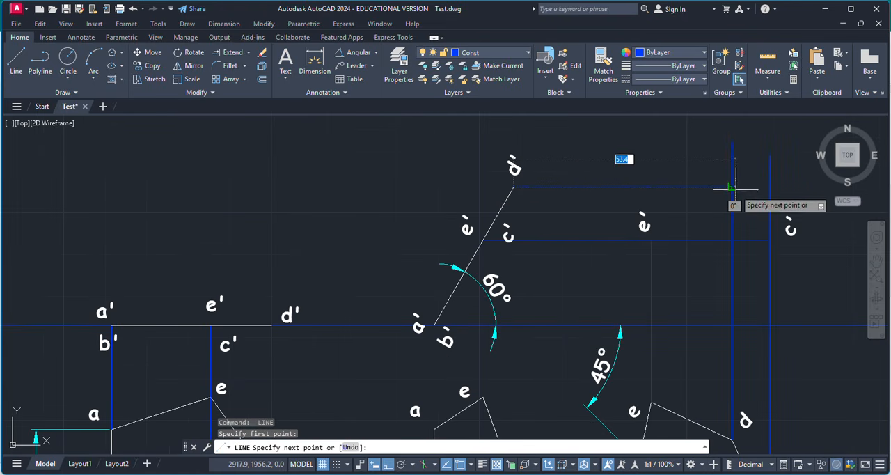
key(Escape)
Copy the d' label from the inclined front view to the intersection of the two d projectors.
click(513, 169)
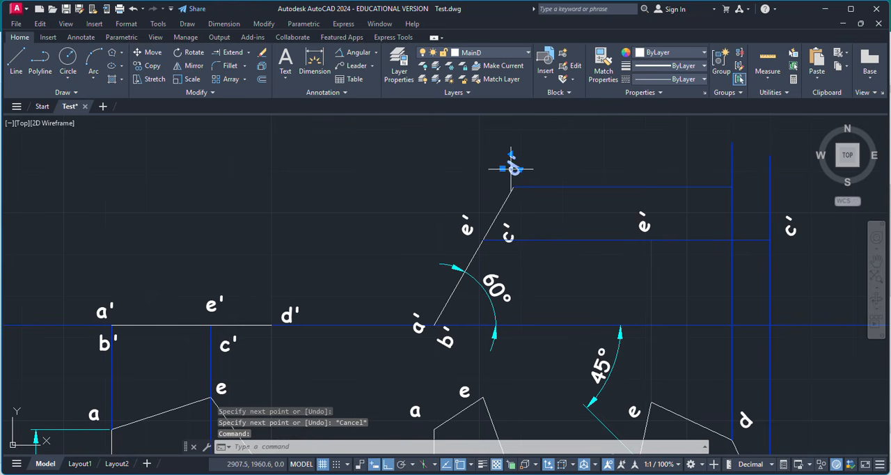
key(ctrl+c)
key(ctrl+v)
click(710, 182)
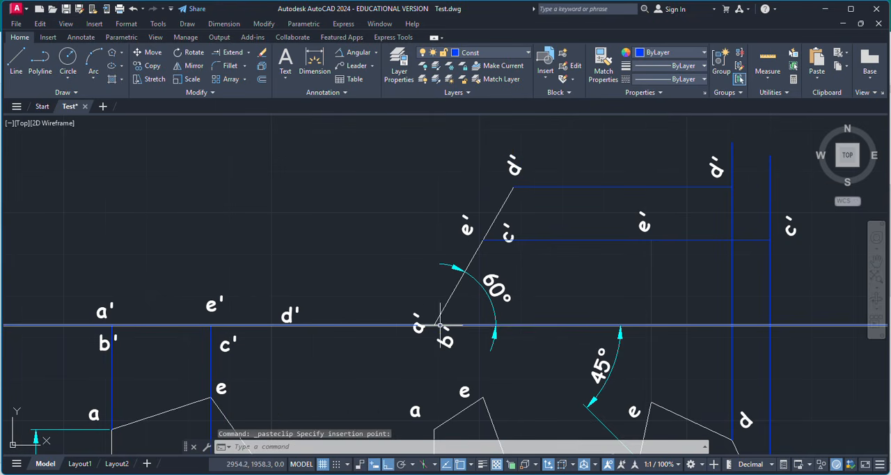
Draw a vertical projector from corner a of the rotated pentagon up to the XY line.
click(15, 59)
scroll(636, 341, down, 1)
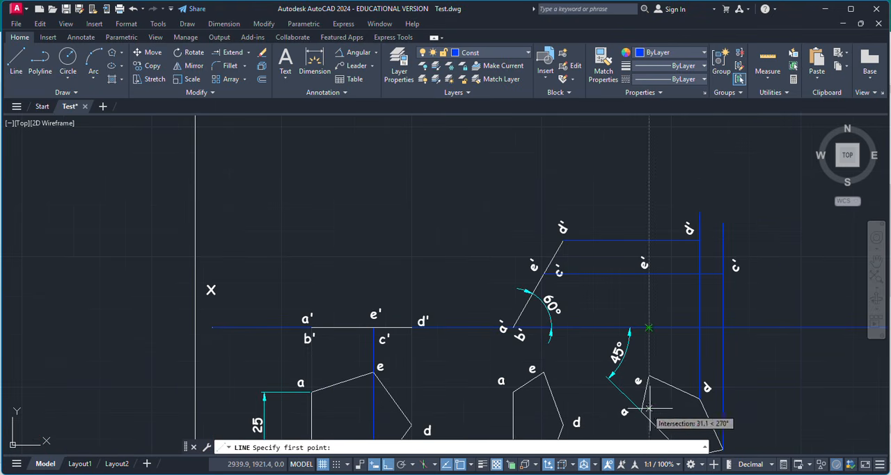
scroll(658, 412, up, 4)
click(619, 413)
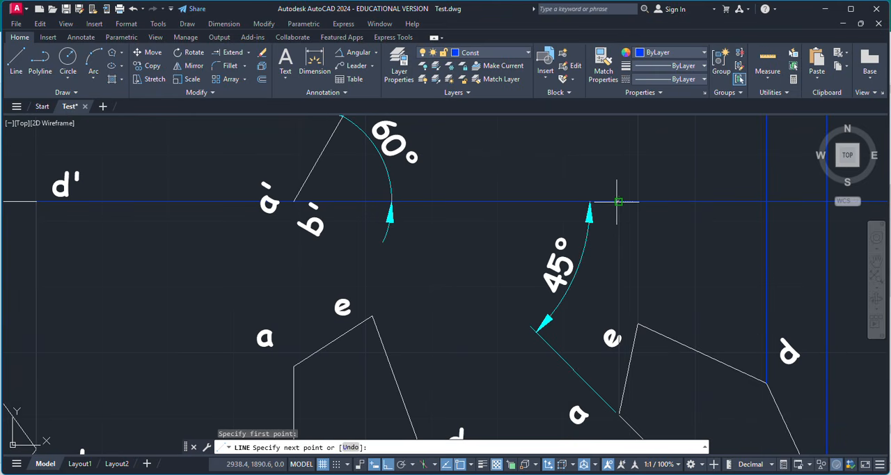
key(Escape)
Draw a vertical projector from corner b of the rotated pentagon up to the XY line.
scroll(553, 248, down, 3)
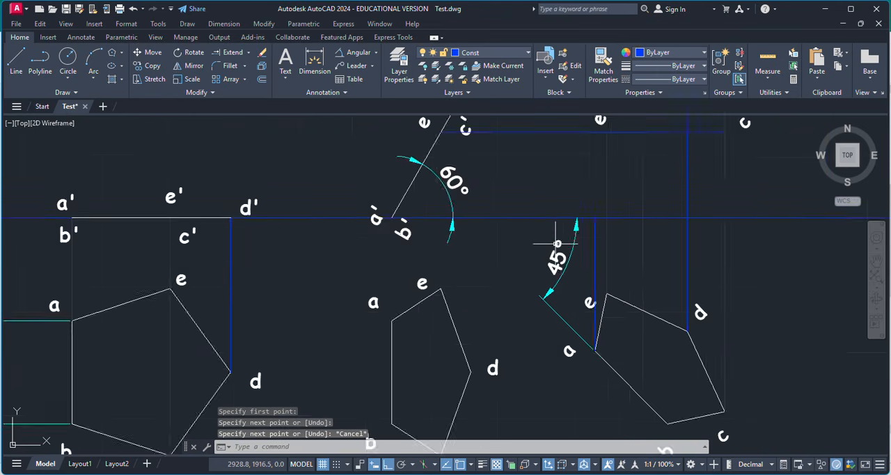
scroll(636, 360, up, 4)
key(space)
click(584, 345)
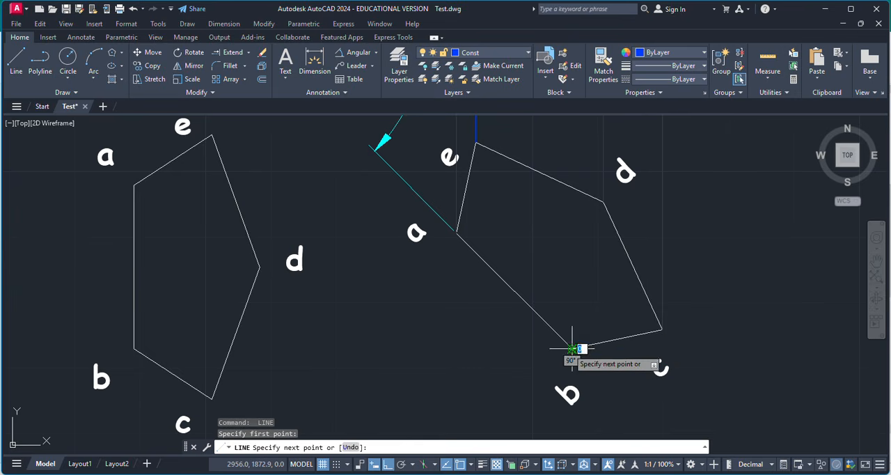
scroll(622, 348, down, 2)
scroll(562, 269, down, 3)
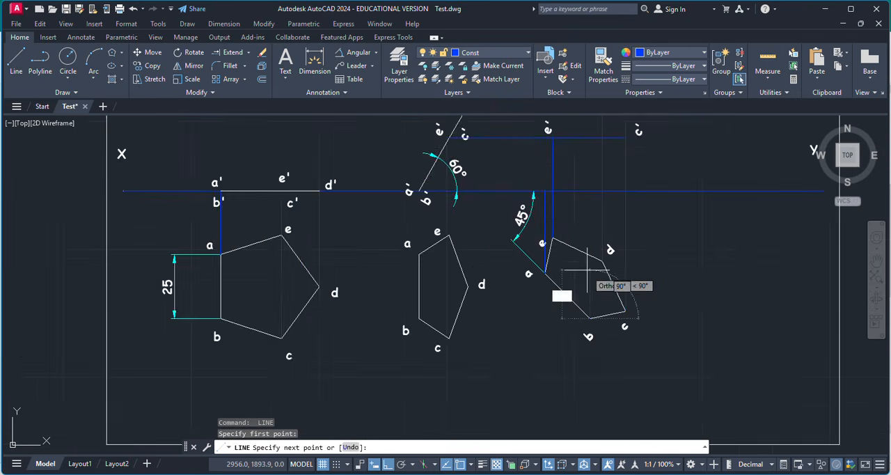
scroll(606, 238, up, 6)
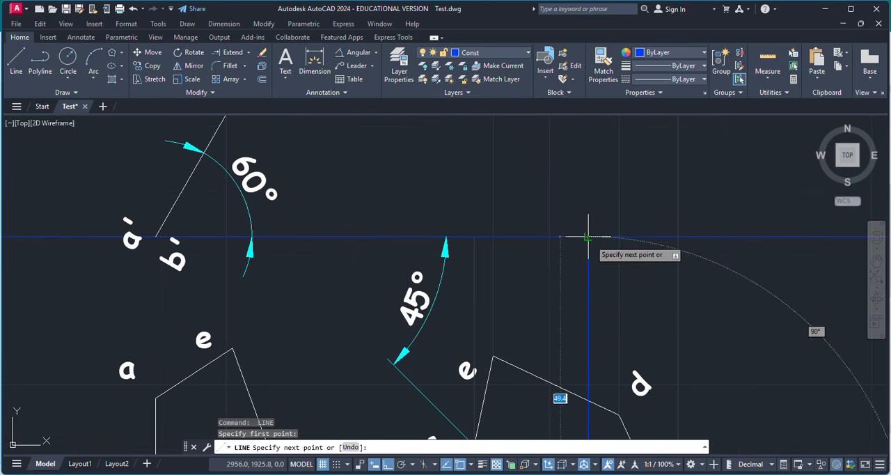
click(588, 238)
key(Escape)
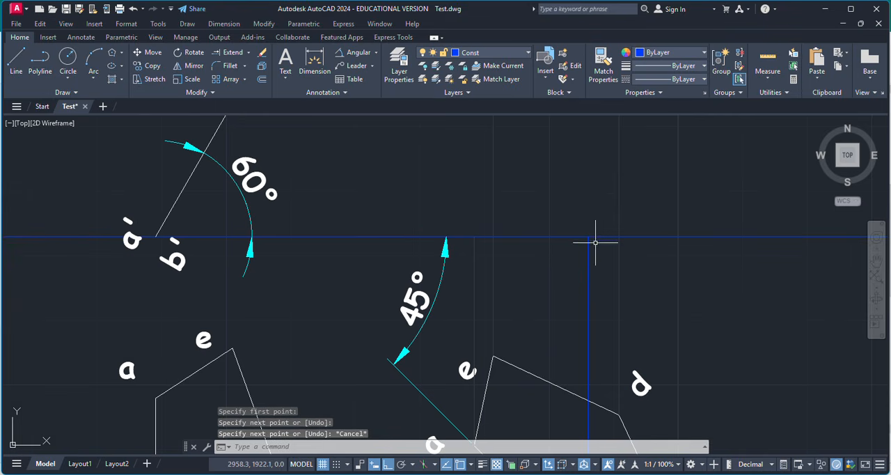
Copy the b' label from the inclined front view to just below where b's projector meets the XY line.
click(159, 261)
key(ctrl+c)
key(ctrl+v)
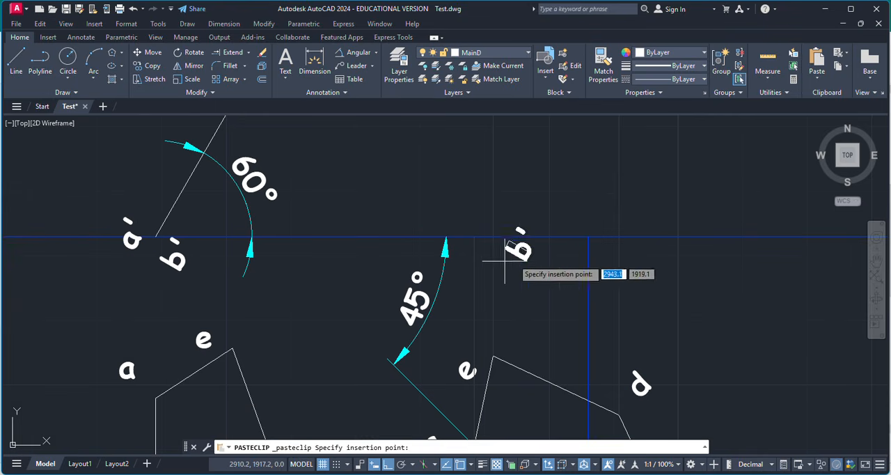
click(590, 274)
Copy the a' label from the inclined front view to just above the XY line beside a's projector.
click(133, 240)
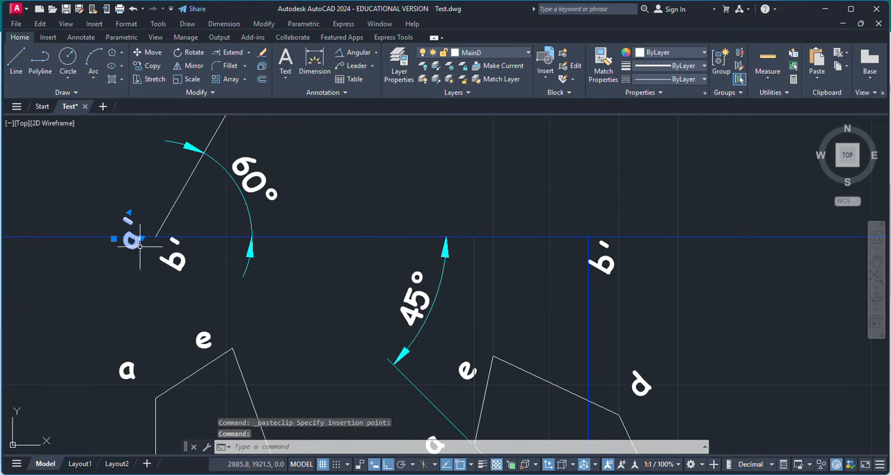
key(ctrl+c)
key(ctrl+v)
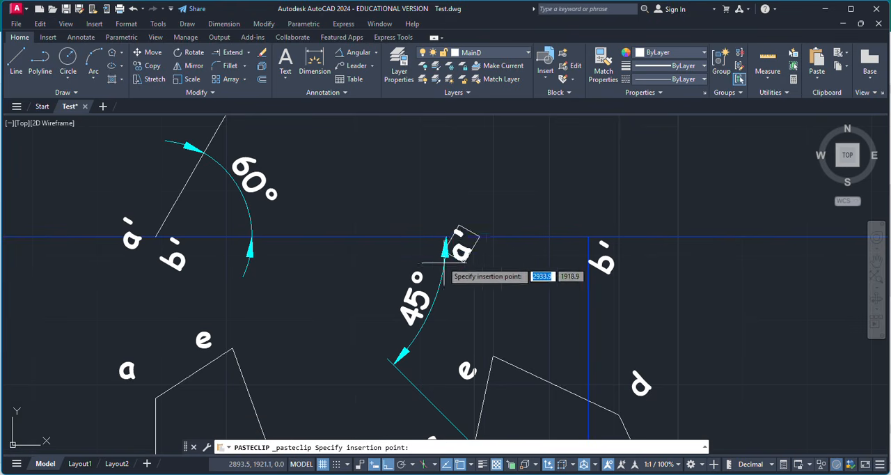
key(Escape)
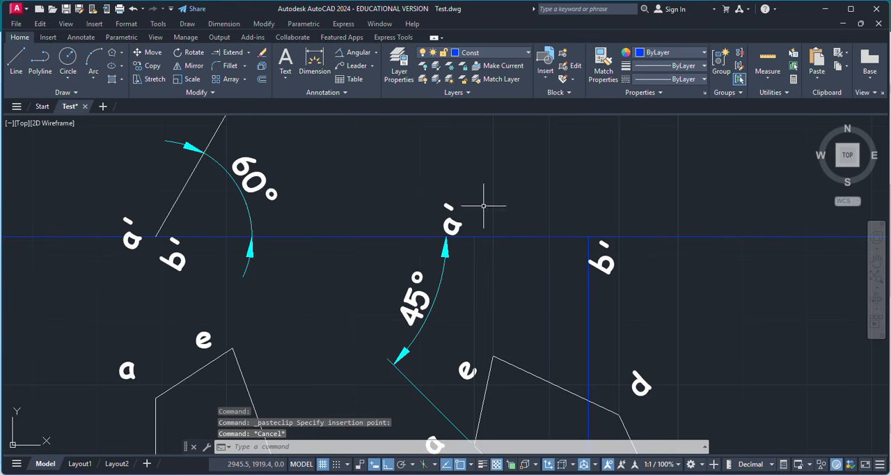
Make MainD the current layer.
click(397, 69)
click(92, 95)
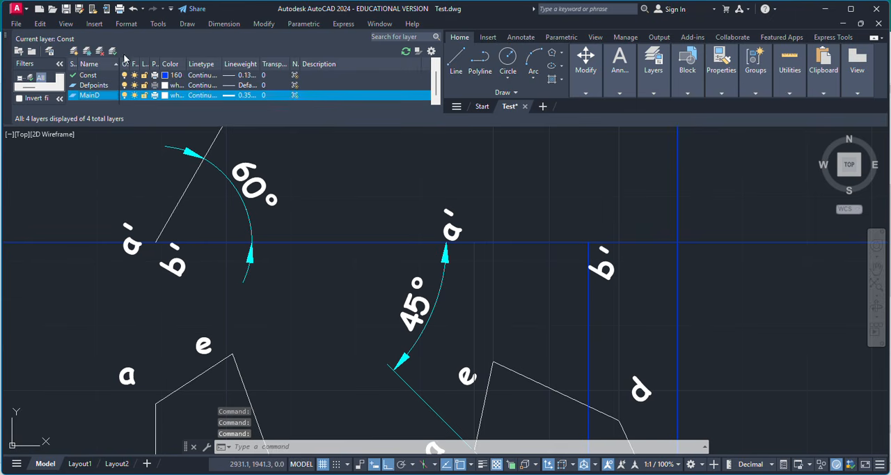
click(114, 51)
click(9, 38)
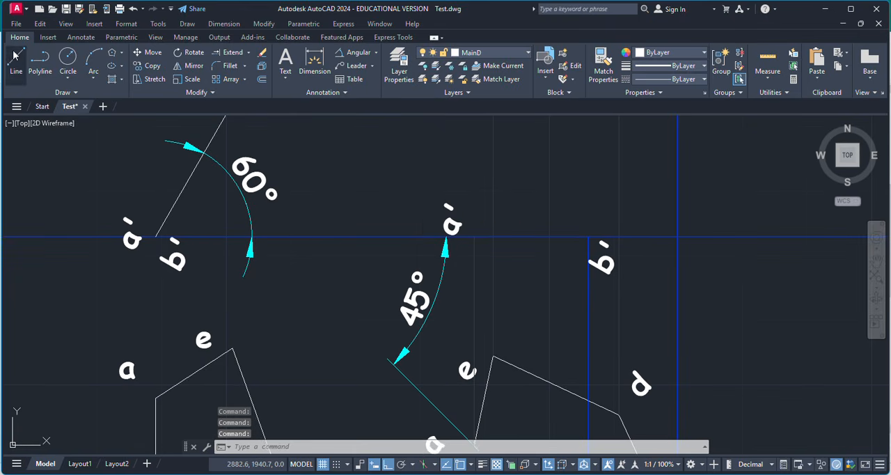
Draw the final front view's edges from a' to b' along the XY line and on to c'.
click(15, 61)
click(473, 237)
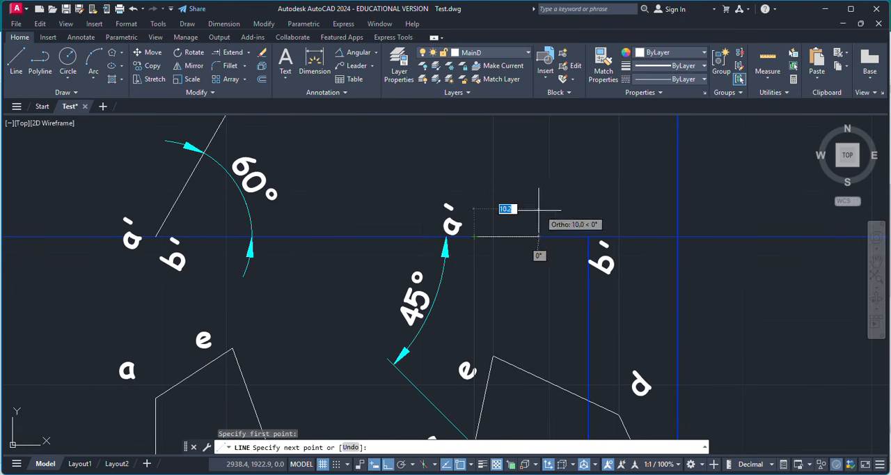
click(588, 237)
scroll(616, 298, down, 4)
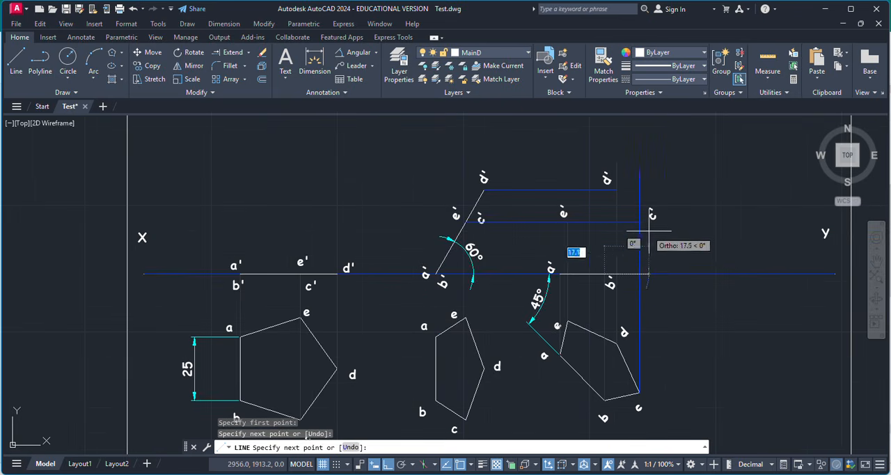
scroll(643, 230, up, 6)
click(611, 195)
scroll(595, 282, down, 3)
scroll(551, 189, down, 2)
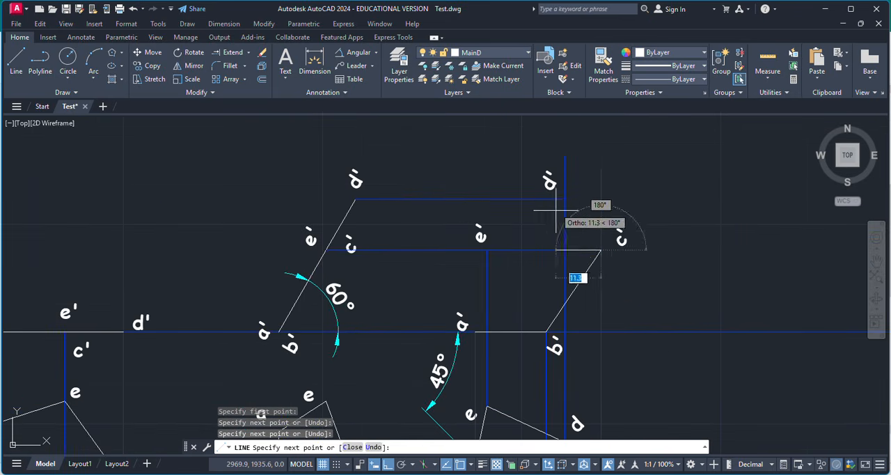
Continue the final front view's outline from c' through d' and e', closing it at a'.
scroll(580, 189, up, 5)
click(569, 197)
scroll(365, 282, down, 4)
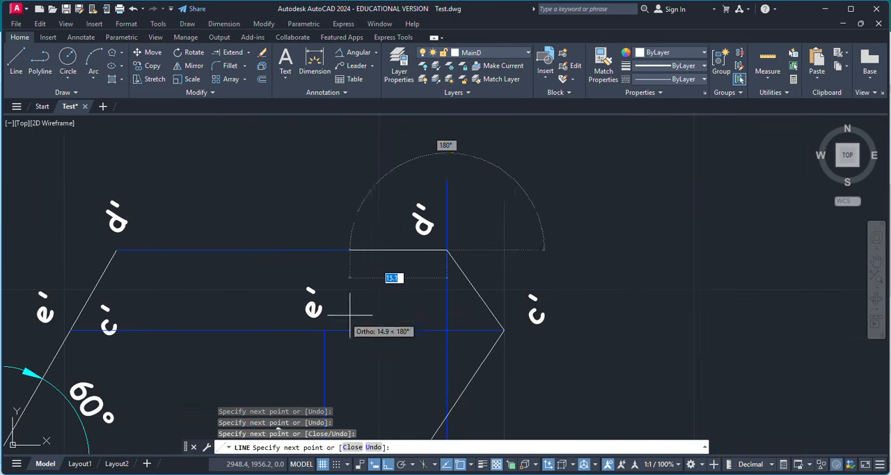
click(324, 330)
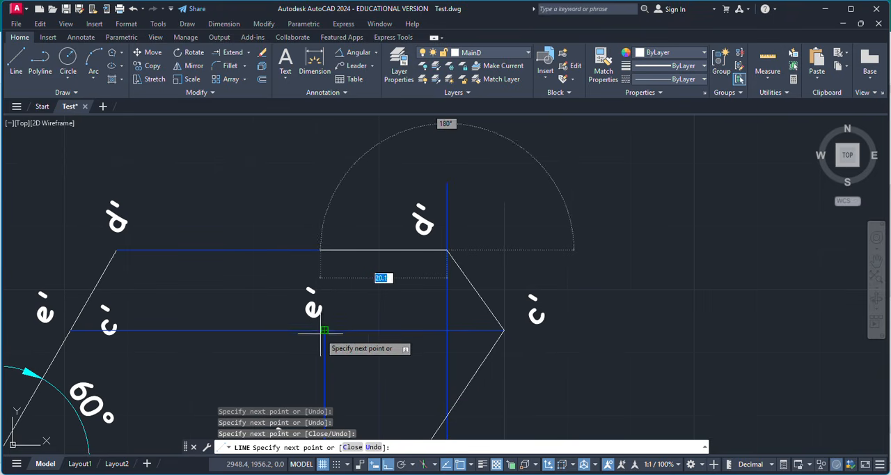
scroll(364, 357, down, 4)
scroll(363, 356, up, 6)
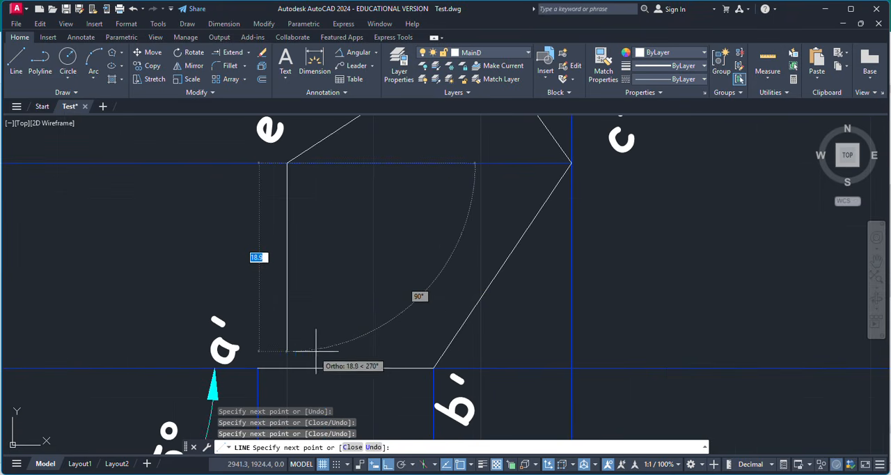
click(258, 366)
key(Escape)
scroll(437, 297, down, 4)
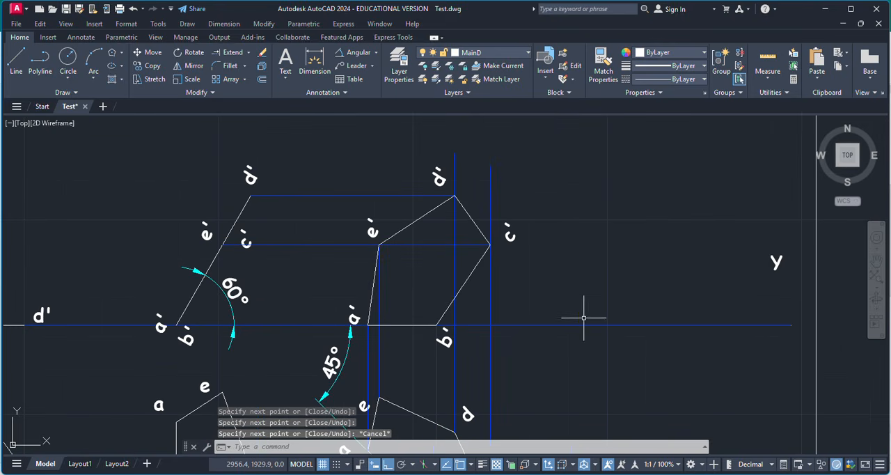
Erase the vertical projectors of c, d and e between the rotated pentagon and the final front view.
click(489, 296)
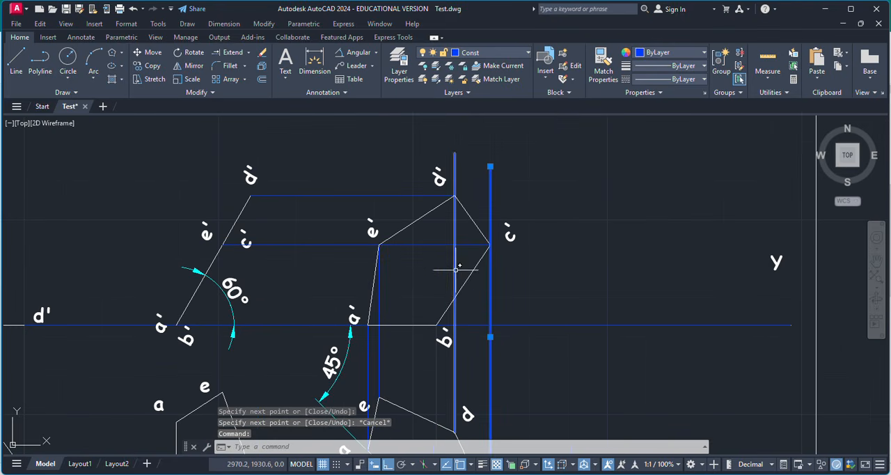
click(455, 269)
key(Delete)
click(378, 298)
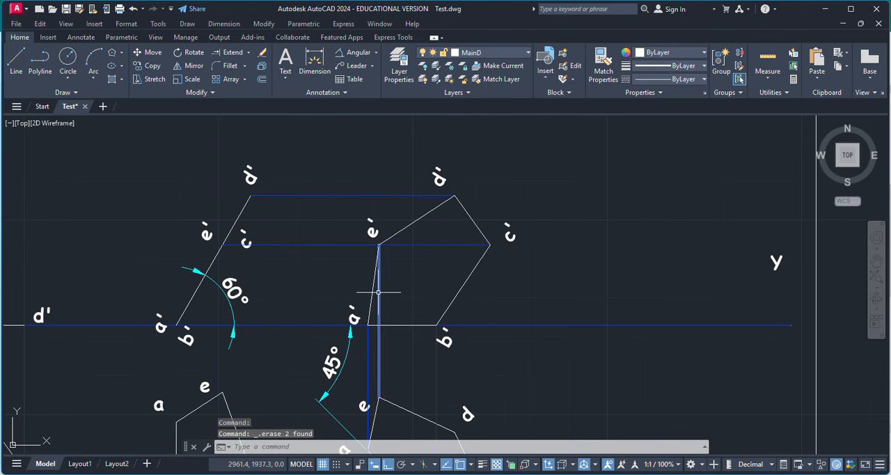
key(Delete)
Erase the two horizontal projectors running from the inclined front view to the final front view.
click(427, 244)
key(Delete)
click(408, 196)
key(Delete)
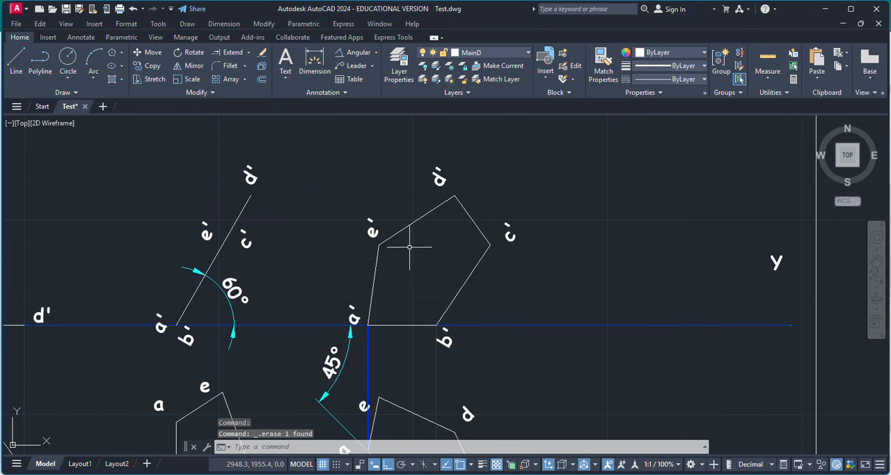
Erase the vertical projectors from corners a and b of the rotated pentagon.
click(375, 337)
click(354, 346)
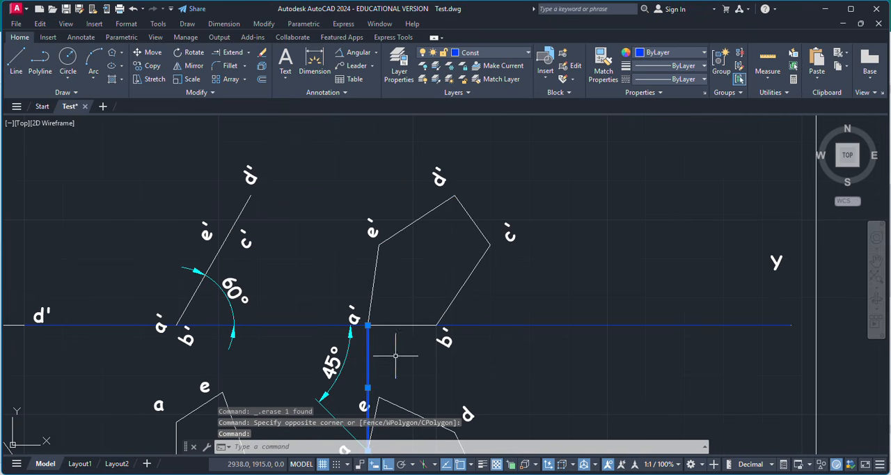
click(438, 363)
key(Delete)
Erase the vertical projectors from corners d, e and a of the first top-view pentagon.
scroll(515, 325, down, 4)
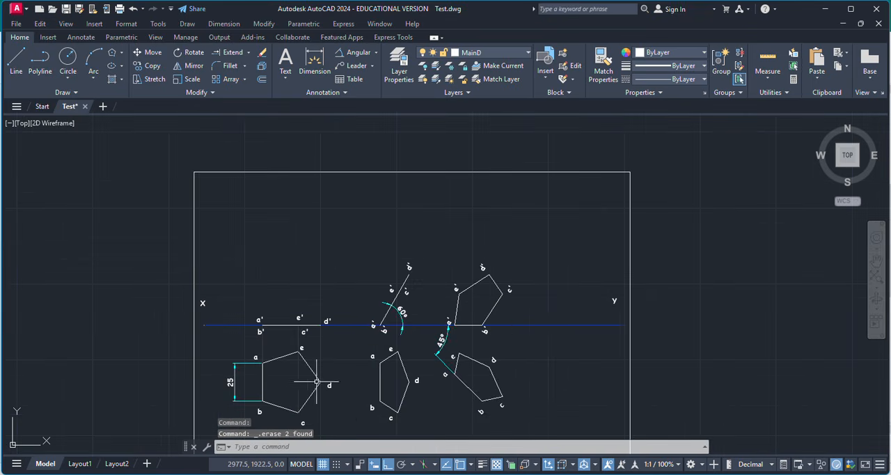
scroll(327, 348, up, 4)
click(336, 322)
key(Delete)
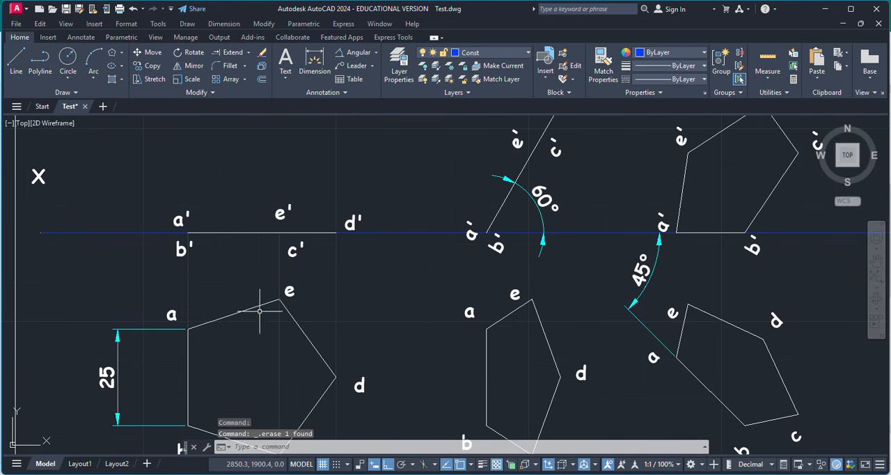
click(279, 272)
key(Delete)
click(185, 282)
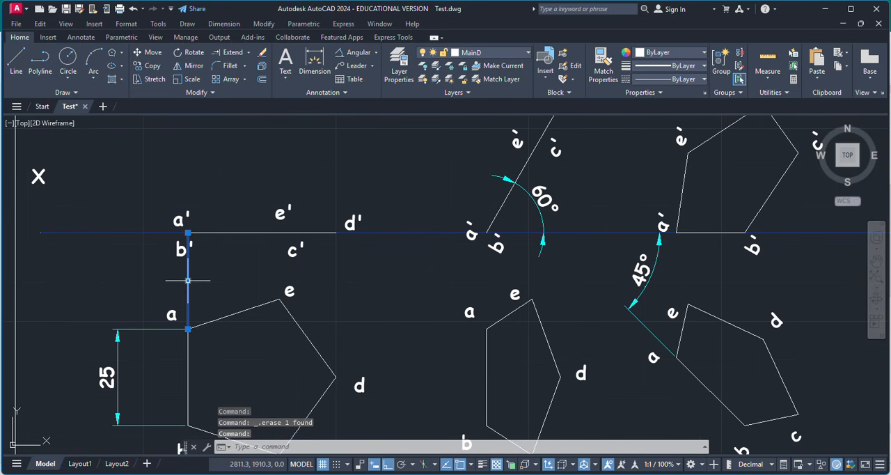
key(Delete)
Examine the finished drawing, comparing the initial, inclined and rotated top and front views with their labels, edge length and angle dimensions.
scroll(348, 273, down, 2)
scroll(280, 358, up, 2)
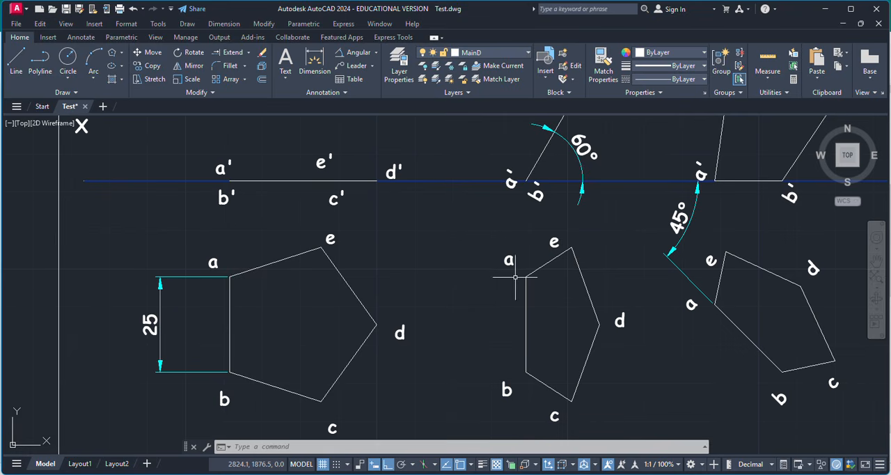
scroll(477, 234, down, 2)
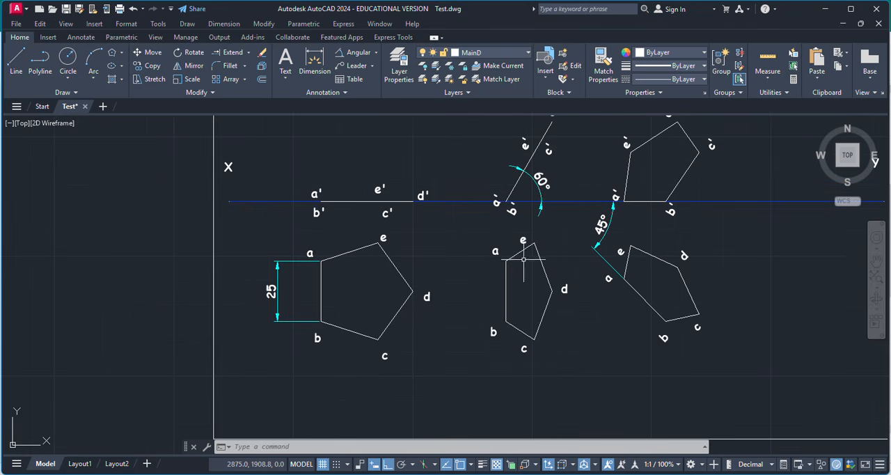
scroll(536, 195, down, 2)
scroll(543, 180, up, 4)
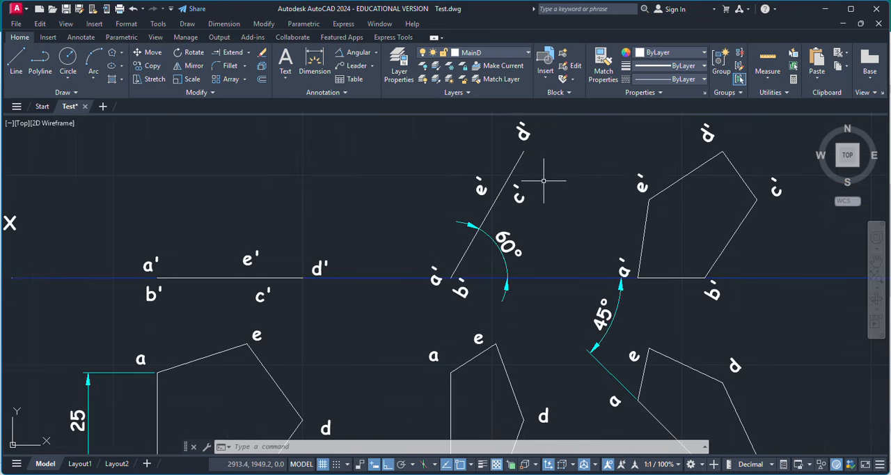
scroll(513, 209, down, 2)
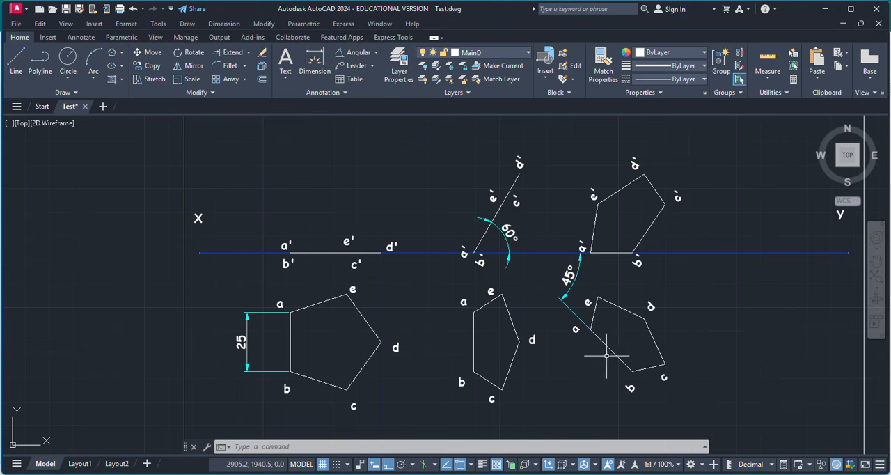
scroll(606, 355, up, 2)
scroll(609, 355, down, 2)
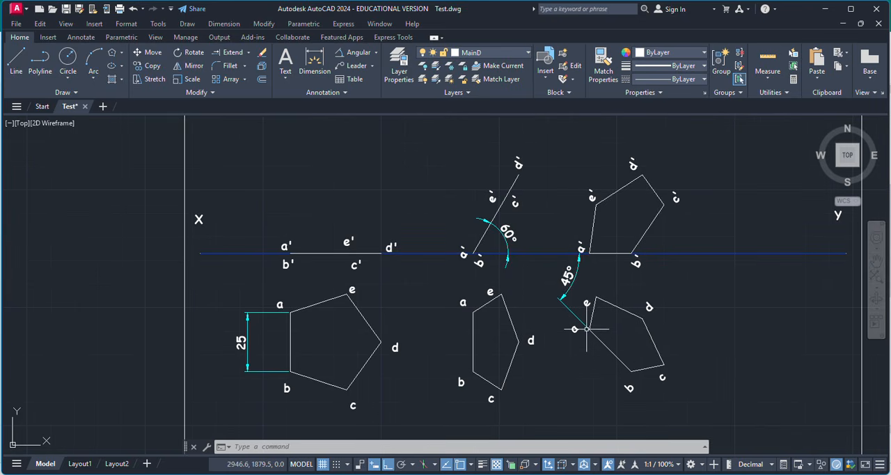
click(629, 368)
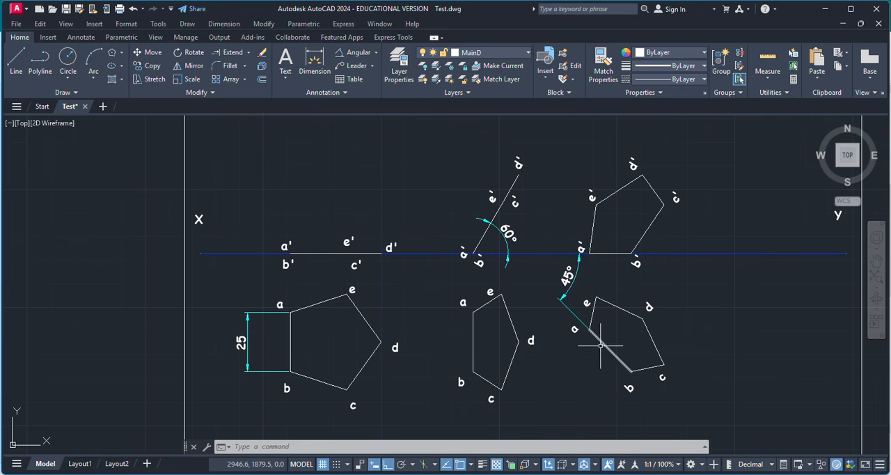
scroll(591, 290, up, 3)
scroll(578, 282, down, 2)
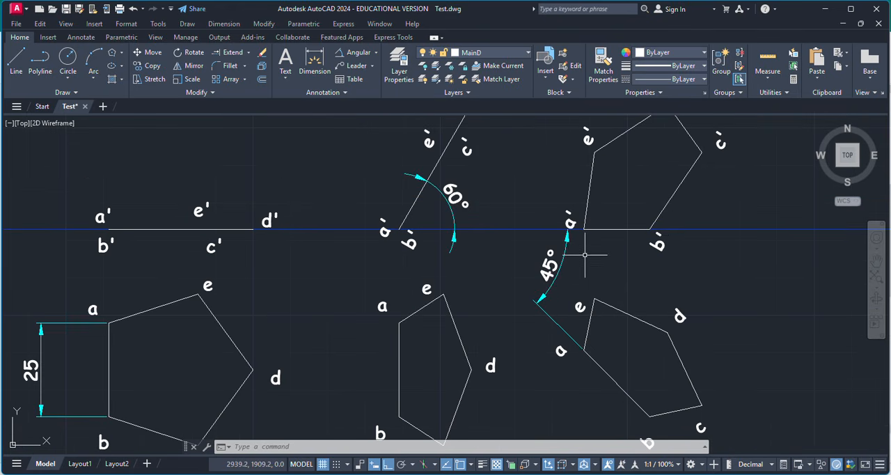
scroll(643, 273, down, 2)
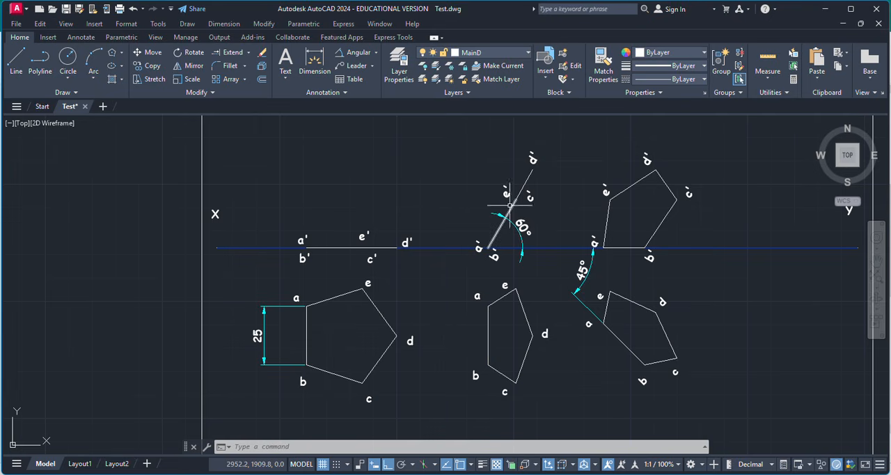
scroll(620, 225, down, 2)
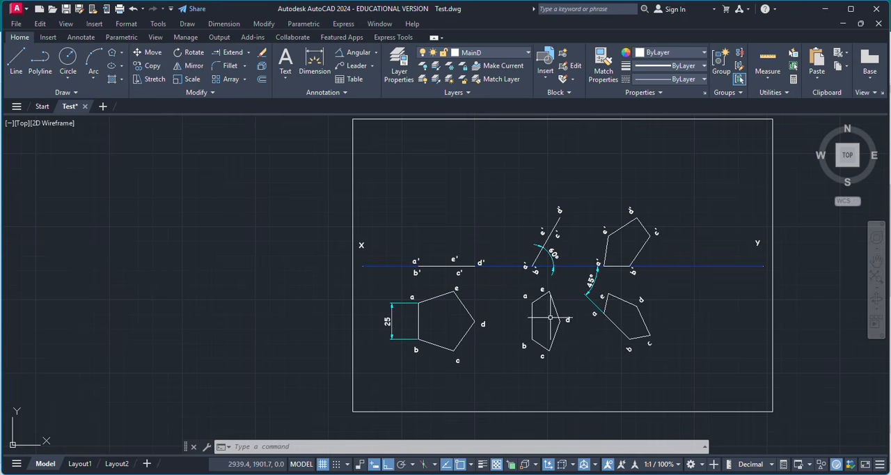
scroll(553, 264, up, 2)
scroll(521, 298, down, 2)
scroll(527, 295, up, 2)
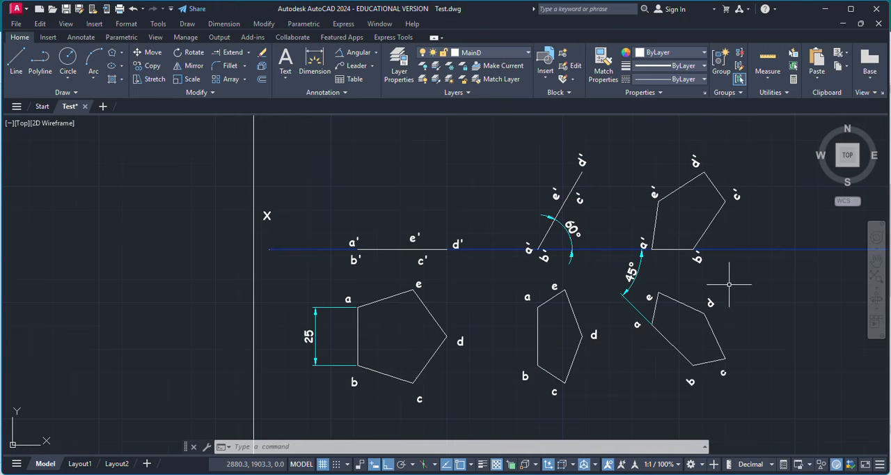
scroll(433, 268, down, 2)
scroll(556, 256, up, 2)
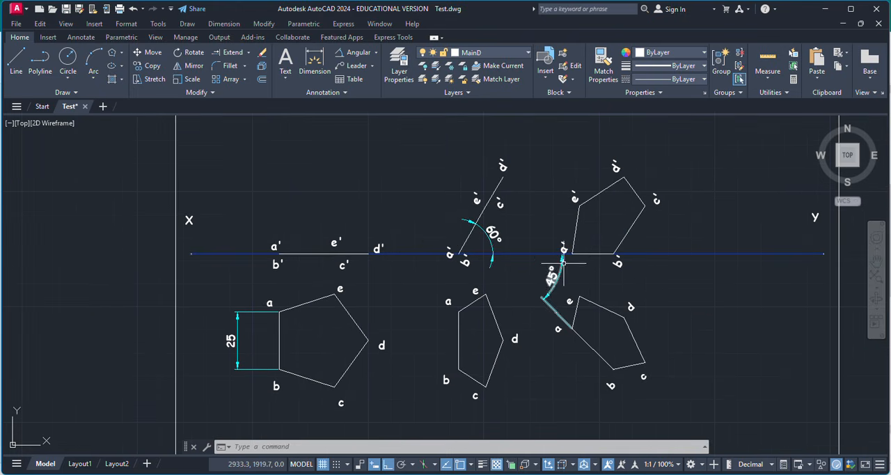